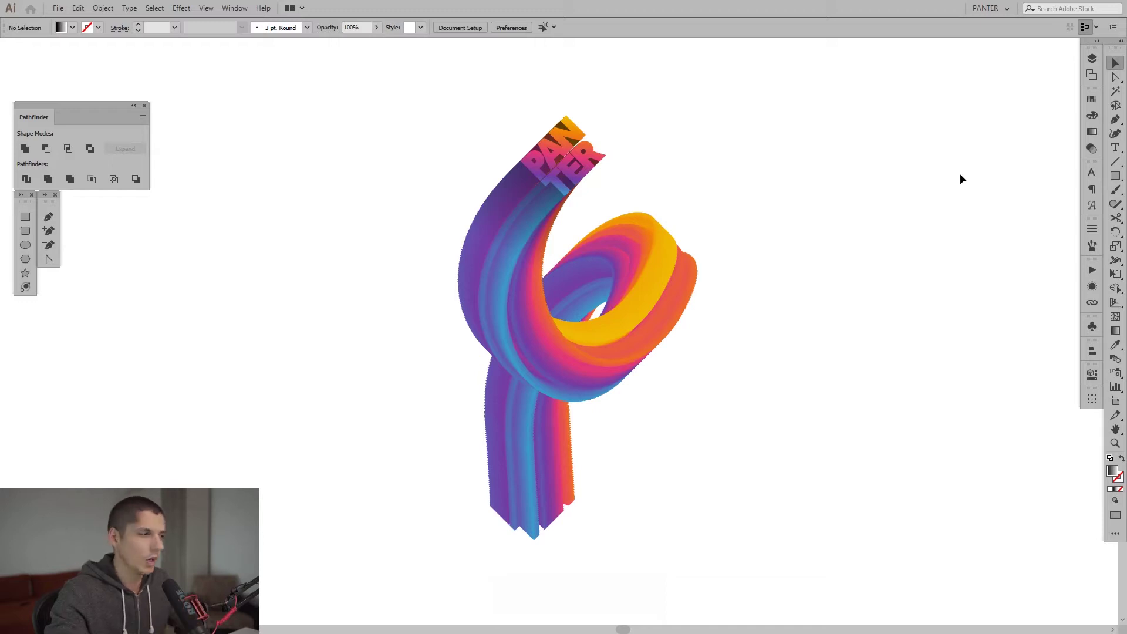
# - Slide the ribbon artwork left to uncover the black PANTER text
pyautogui.press('space')
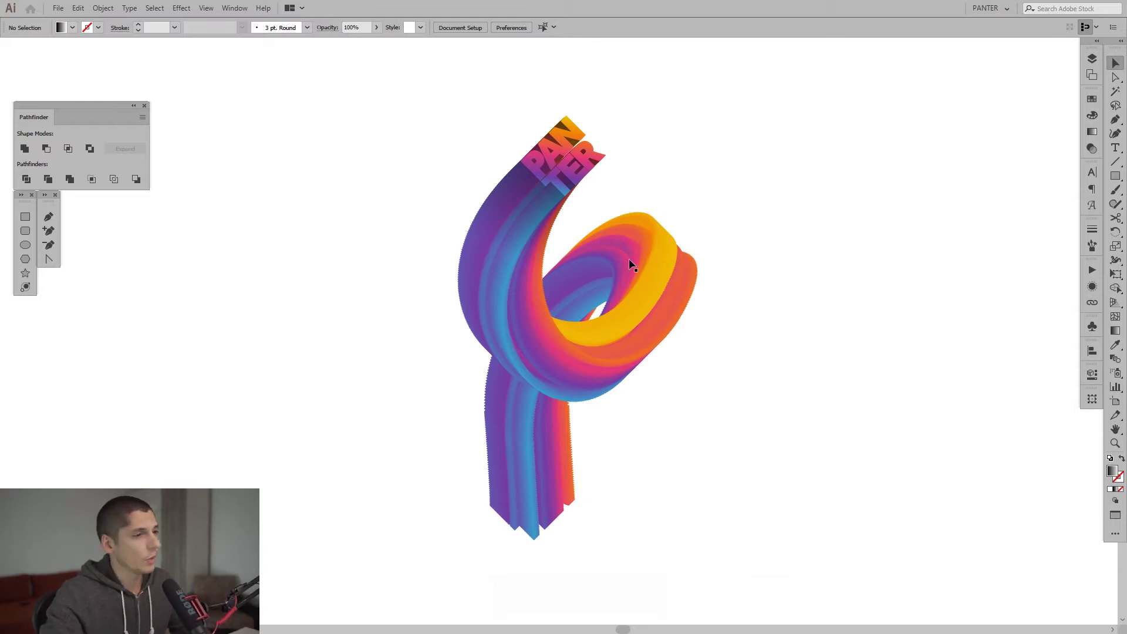
pyautogui.moveTo(659, 250); pyautogui.dragTo(409, 269)
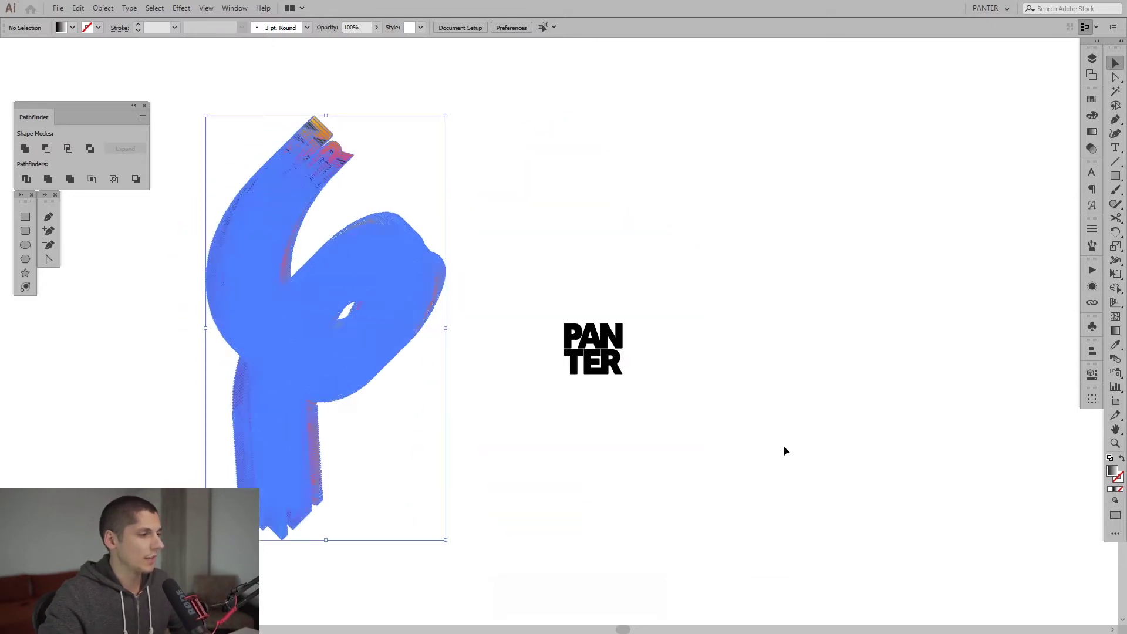
pyautogui.click(736, 452)
# - Marquee-select the PANTER text group and resize it with the bounding box handles
pyautogui.moveTo(720, 458); pyautogui.dragTo(590, 302)
pyautogui.moveTo(623, 349); pyautogui.dragTo(722, 283)
pyautogui.click(702, 379)
pyautogui.scroll(3, 720, 310)
pyautogui.click(813, 277)
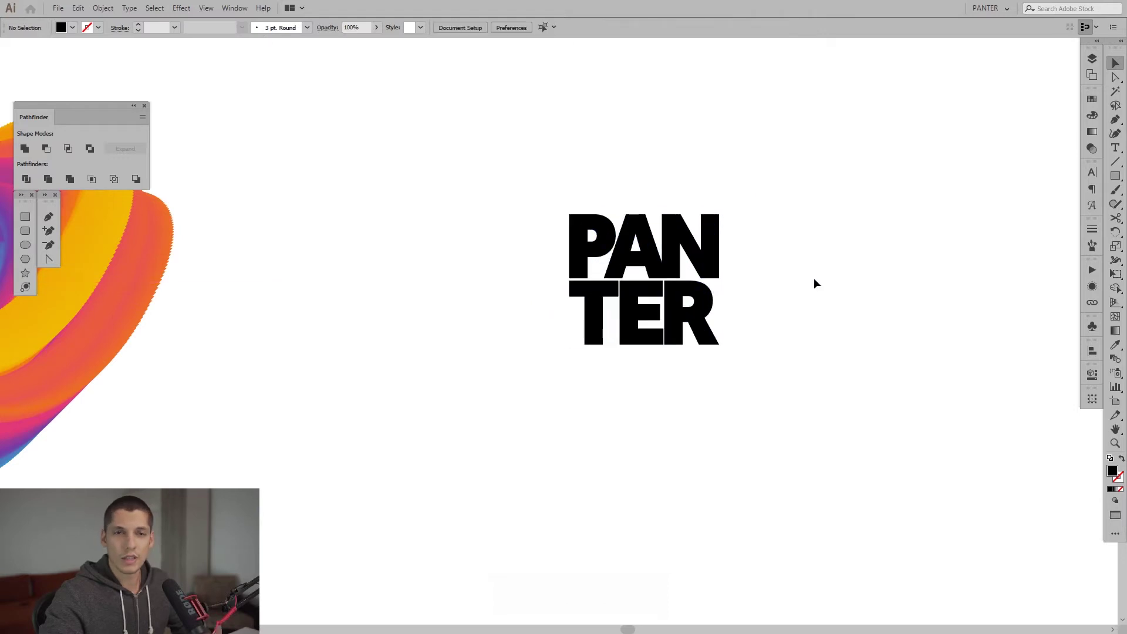
# - Reframe the view around PANTER and the ribbon, then select the PANTER group again
pyautogui.moveTo(815, 279); pyautogui.dragTo(806, 325)
pyautogui.scroll(-2, 807, 324)
pyautogui.scroll(1, 752, 337)
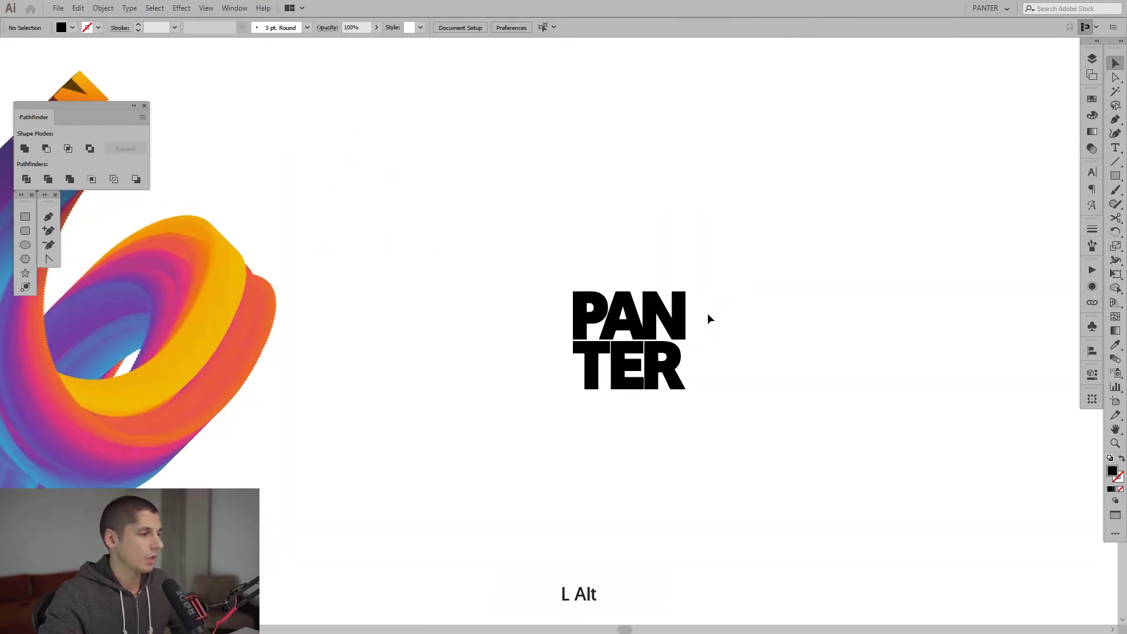
pyautogui.moveTo(732, 322); pyautogui.dragTo(753, 316)
pyautogui.moveTo(814, 385); pyautogui.dragTo(763, 251)
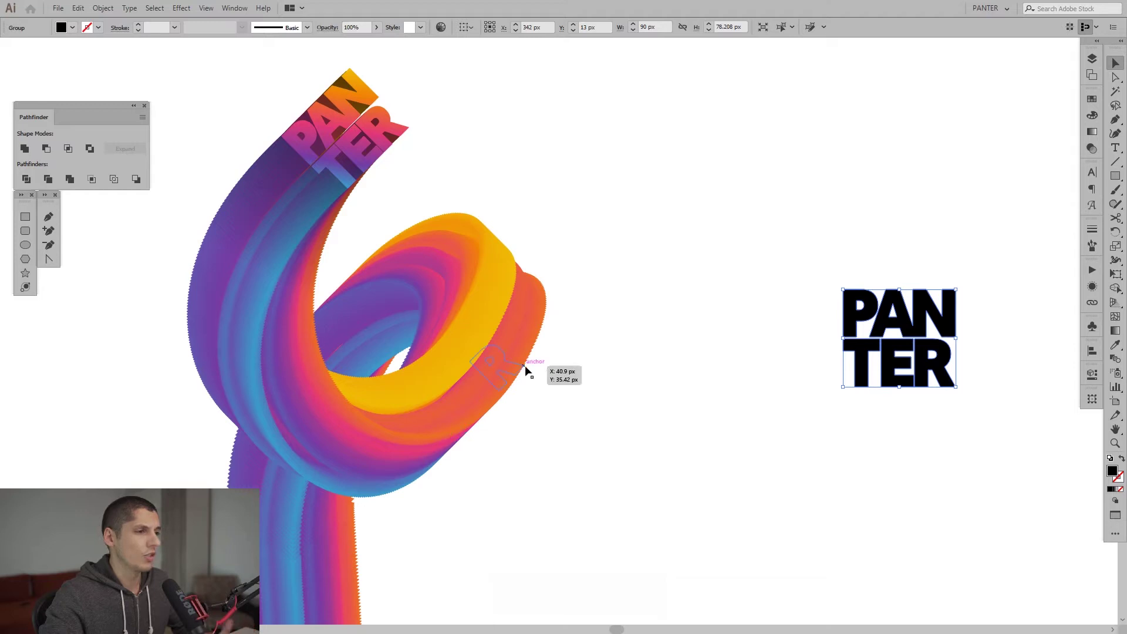
# - Fill each PANTER letter with a black-to-white linear gradient from the Gradient panel
pyautogui.moveTo(867, 453); pyautogui.dragTo(734, 468)
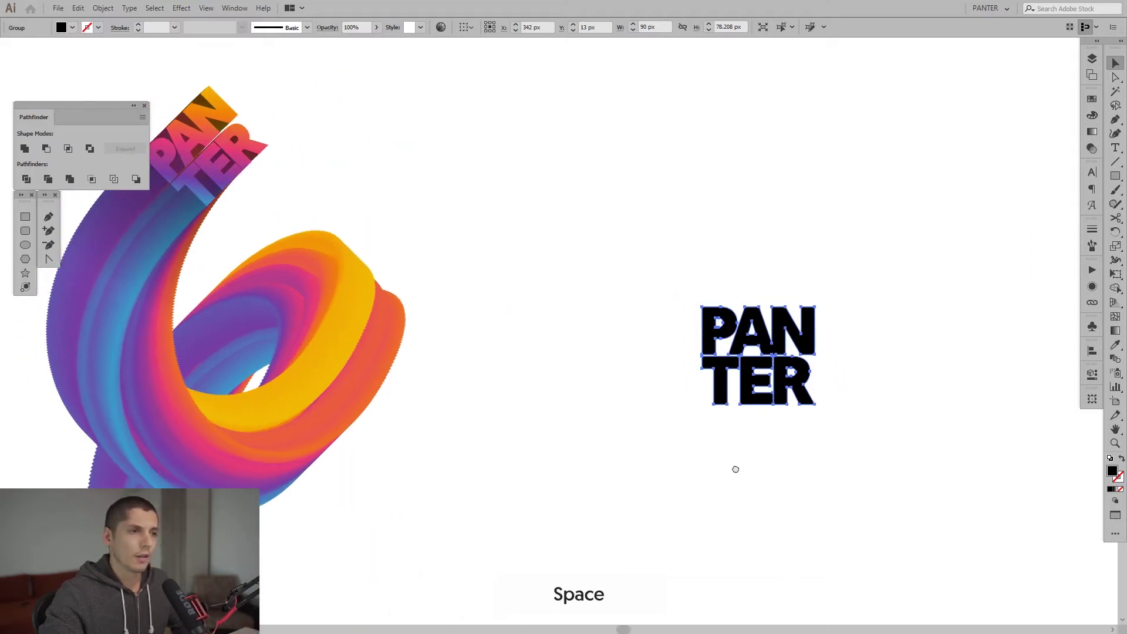
pyautogui.click(1092, 132)
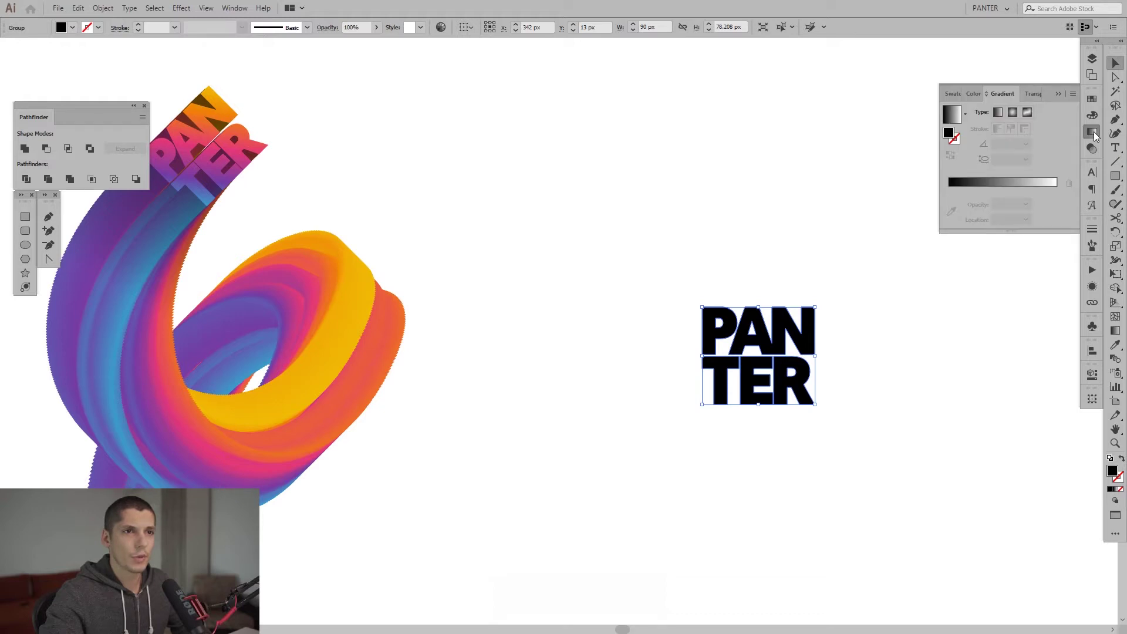
pyautogui.click(1007, 182)
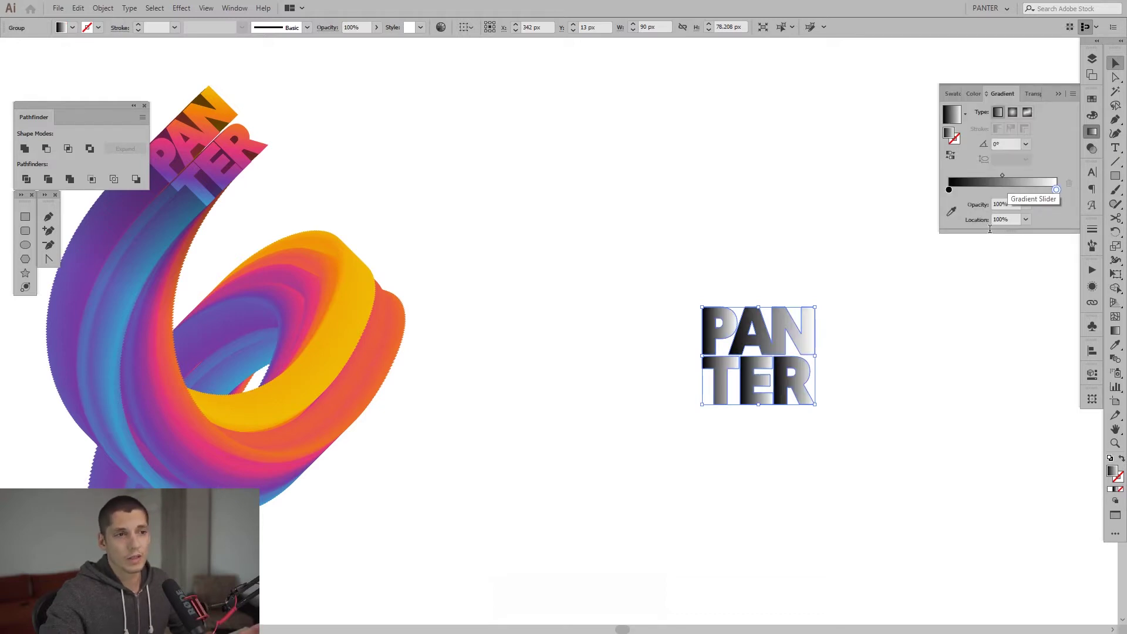
# - Centre the view on PANTER to preview the gradient, then reselect the group
pyautogui.moveTo(797, 338); pyautogui.dragTo(685, 334)
pyautogui.scroll(5, 734, 349)
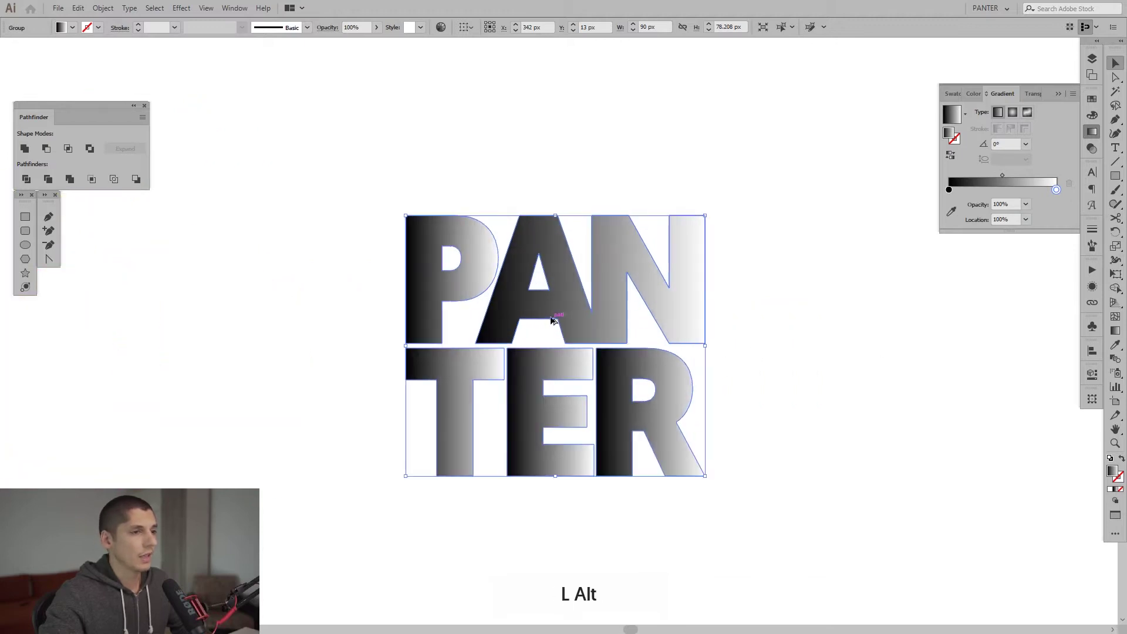
pyautogui.click(712, 420)
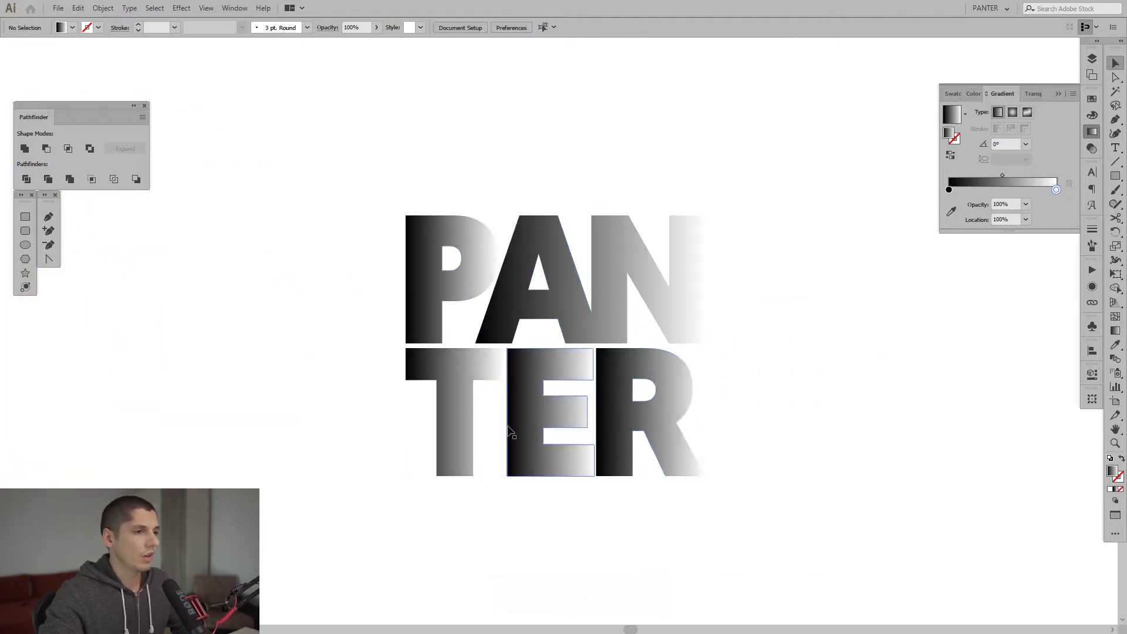
pyautogui.scroll(2, 632, 491)
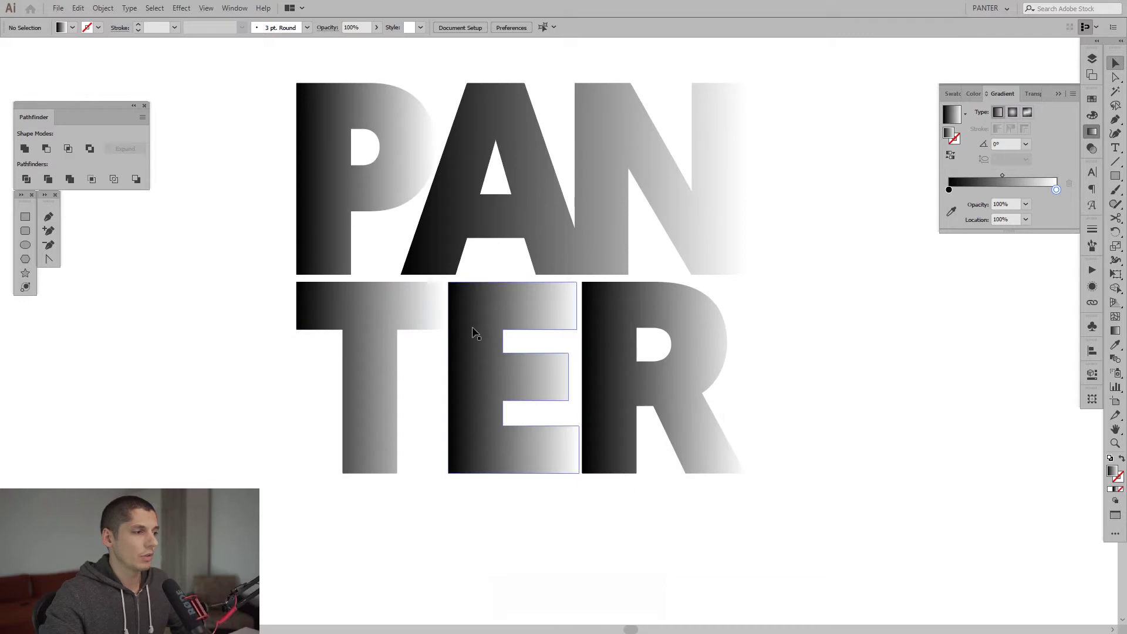
pyautogui.scroll(-2, 499, 405)
pyautogui.scroll(-2, 705, 433)
pyautogui.click(514, 286)
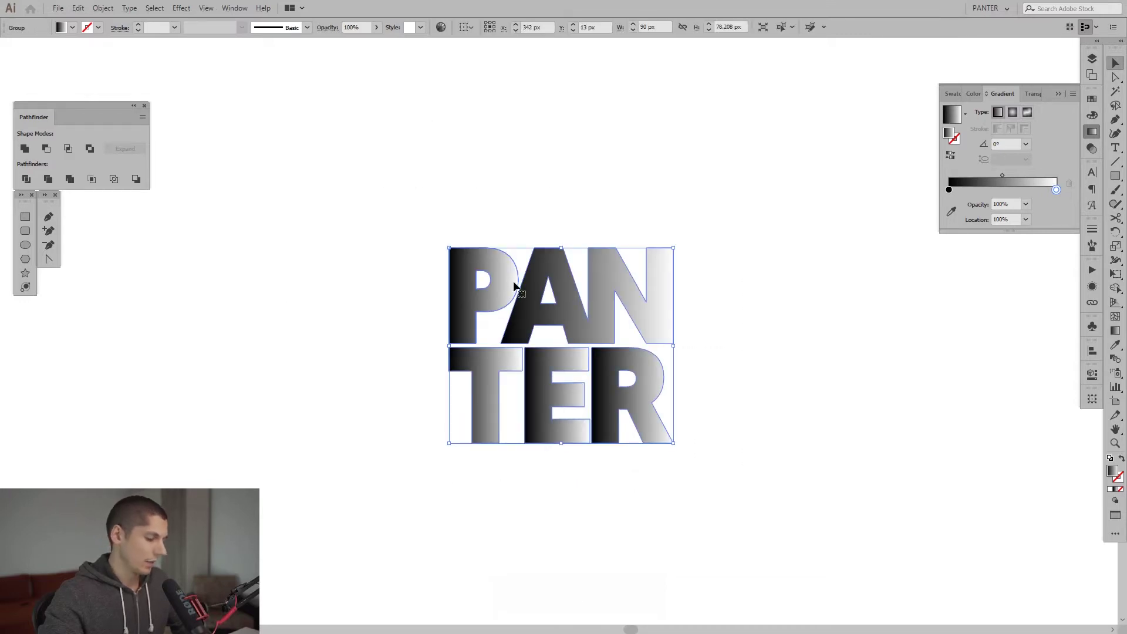
# - Drag one continuous black-to-white gradient across the whole PANTER block with the Gradient tool
pyautogui.press('g')
pyautogui.press('shift')
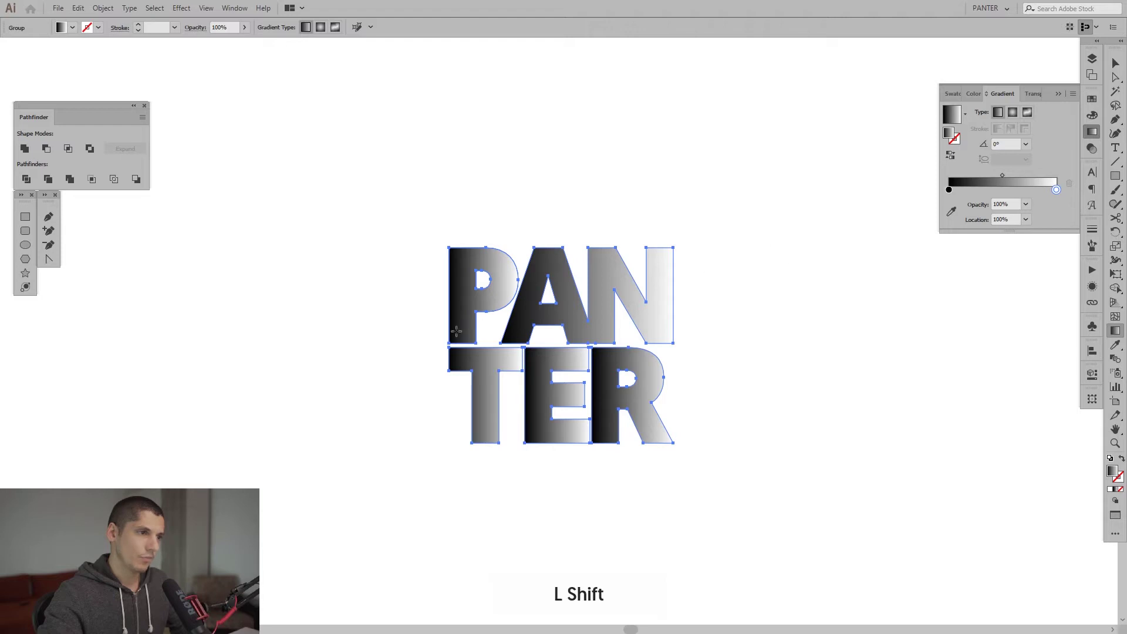
pyautogui.moveTo(448, 334); pyautogui.dragTo(681, 353)
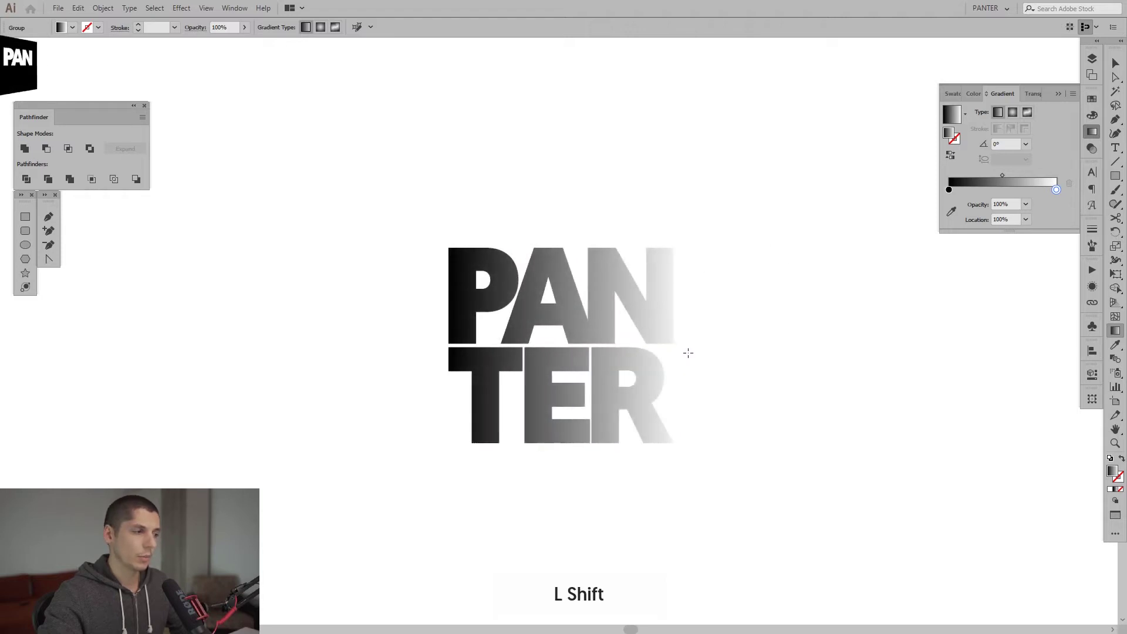
pyautogui.press('v')
pyautogui.click(735, 358)
pyautogui.scroll(-3, 649, 348)
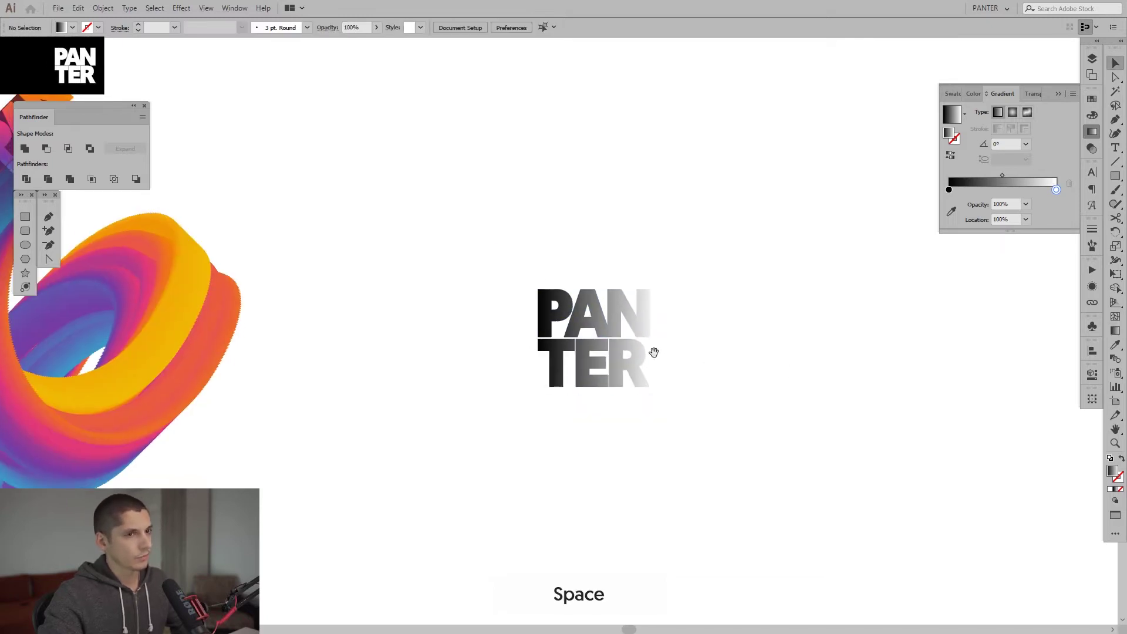
pyautogui.scroll(2, 652, 361)
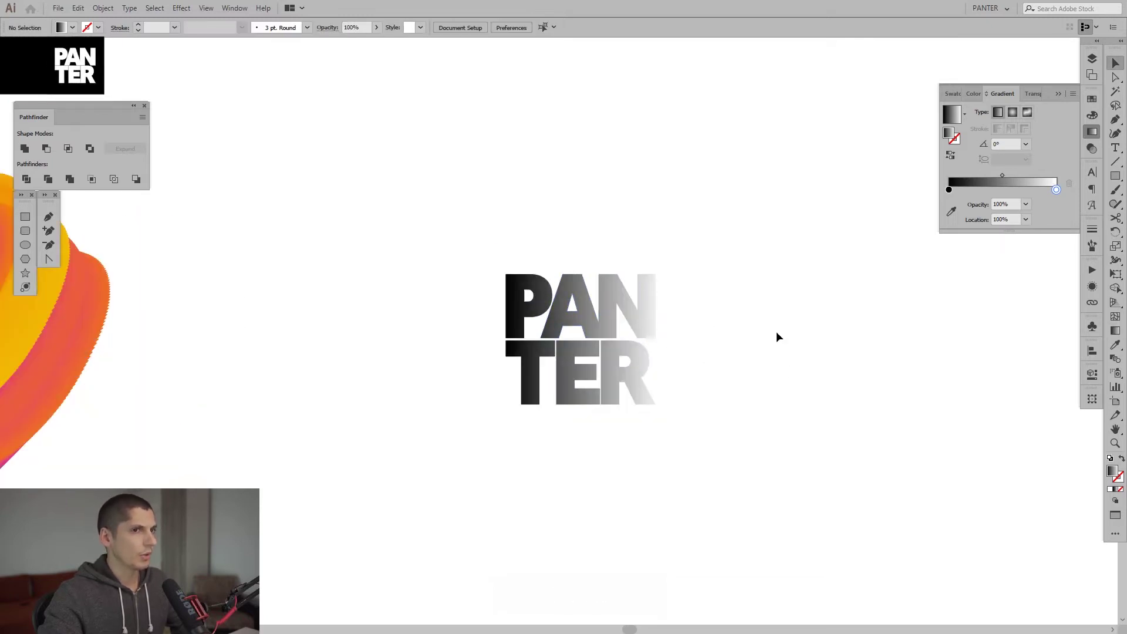
pyautogui.doubleClick(948, 190)
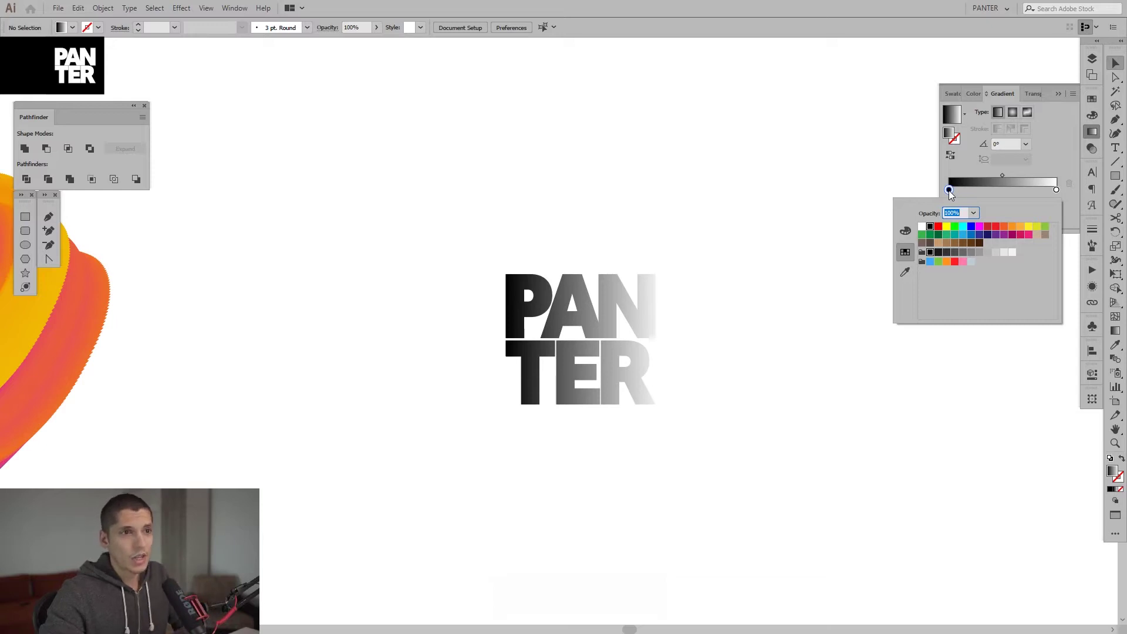
# - Make the gradient's left stop a light blue swatch
pyautogui.click(930, 262)
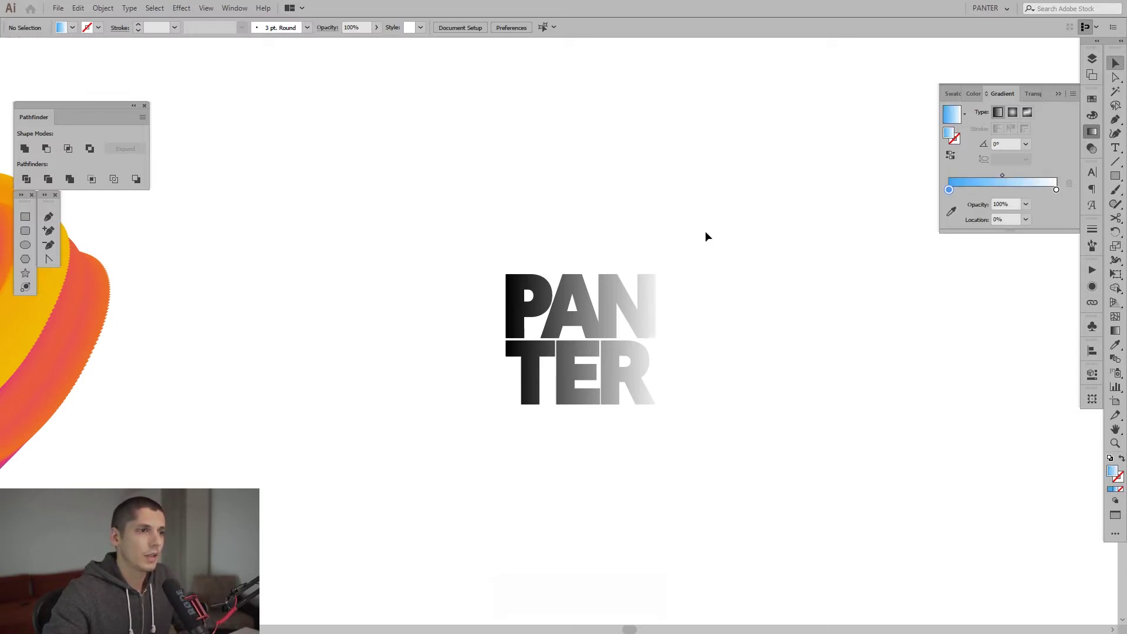
pyautogui.moveTo(706, 231); pyautogui.dragTo(519, 427)
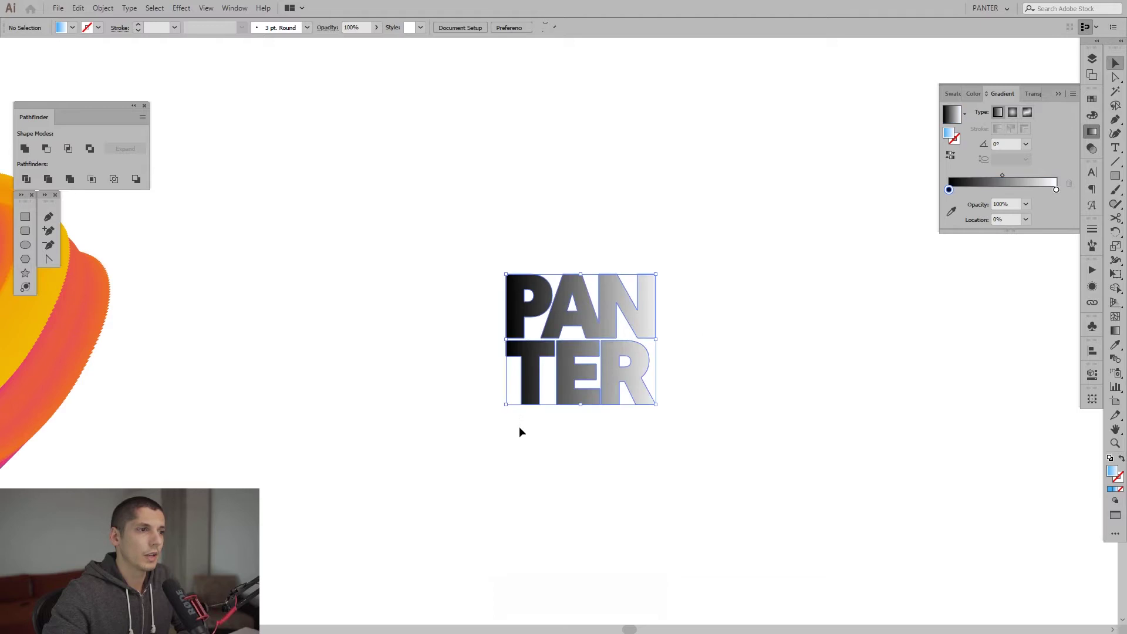
pyautogui.doubleClick(949, 190)
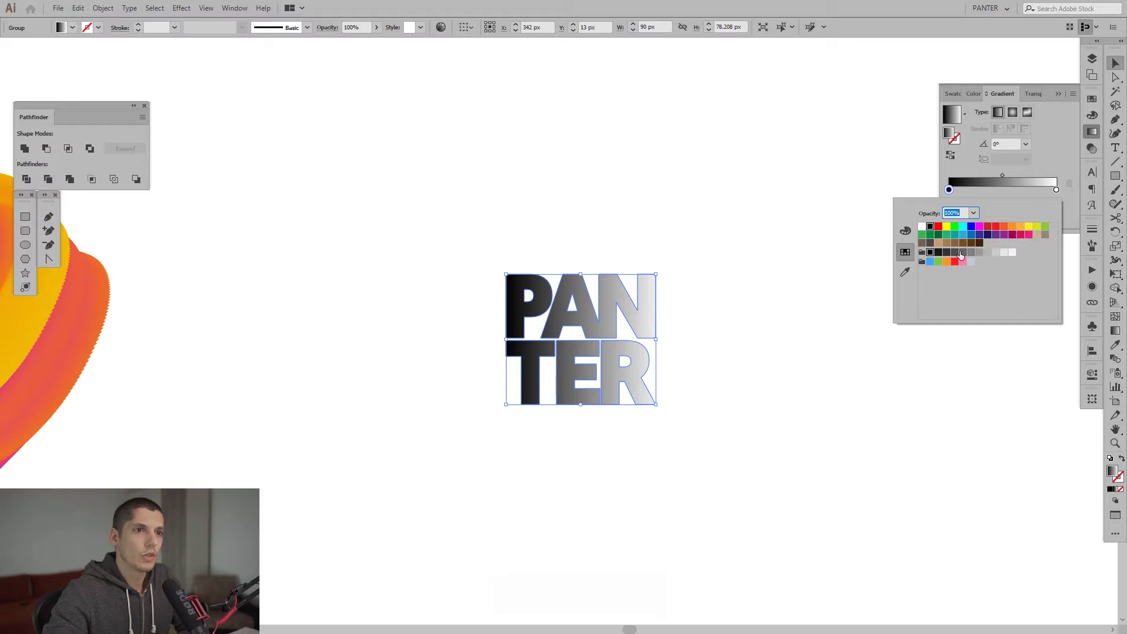
pyautogui.click(963, 228)
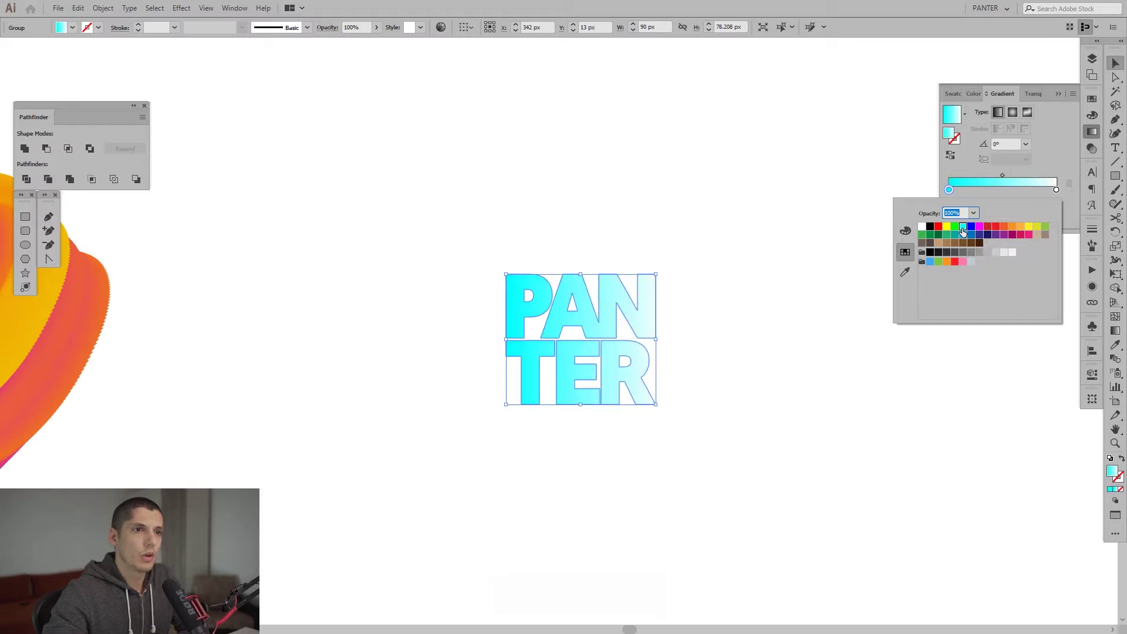
pyautogui.click(930, 263)
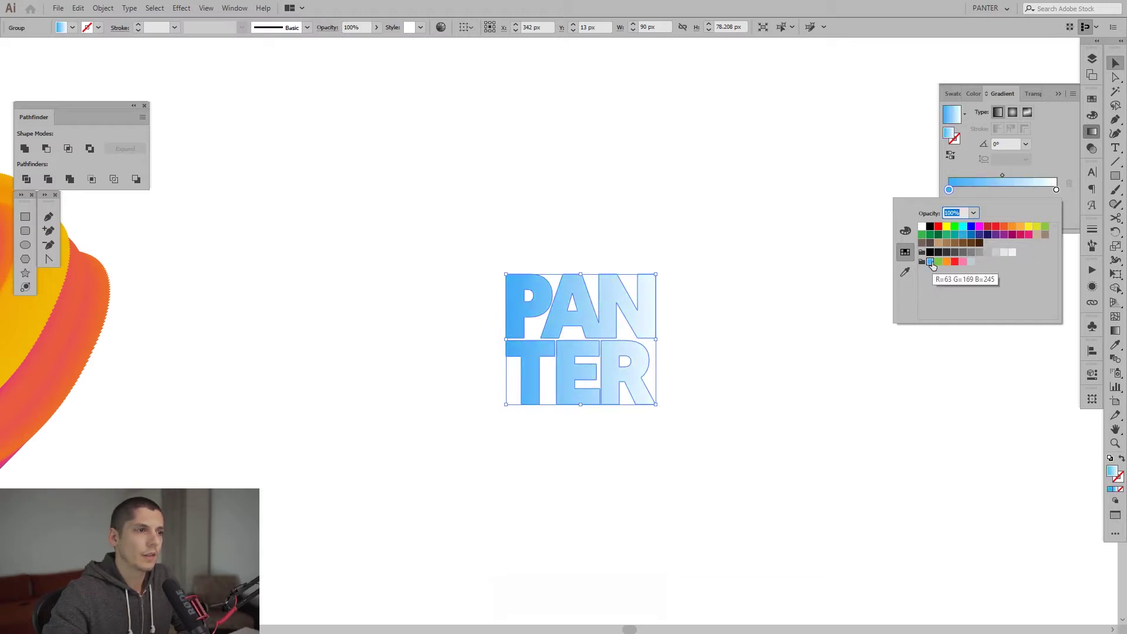
pyautogui.click(949, 190)
# - Duplicate the blue stop to about 24% and colour the new stop dark purple
pyautogui.moveTo(950, 190); pyautogui.dragTo(975, 190)
pyautogui.keyDown('alt'); pyautogui.scroll(-2, 725, 287); pyautogui.keyUp('alt')
pyautogui.press('space')
pyautogui.moveTo(724, 286); pyautogui.dragTo(747, 284)
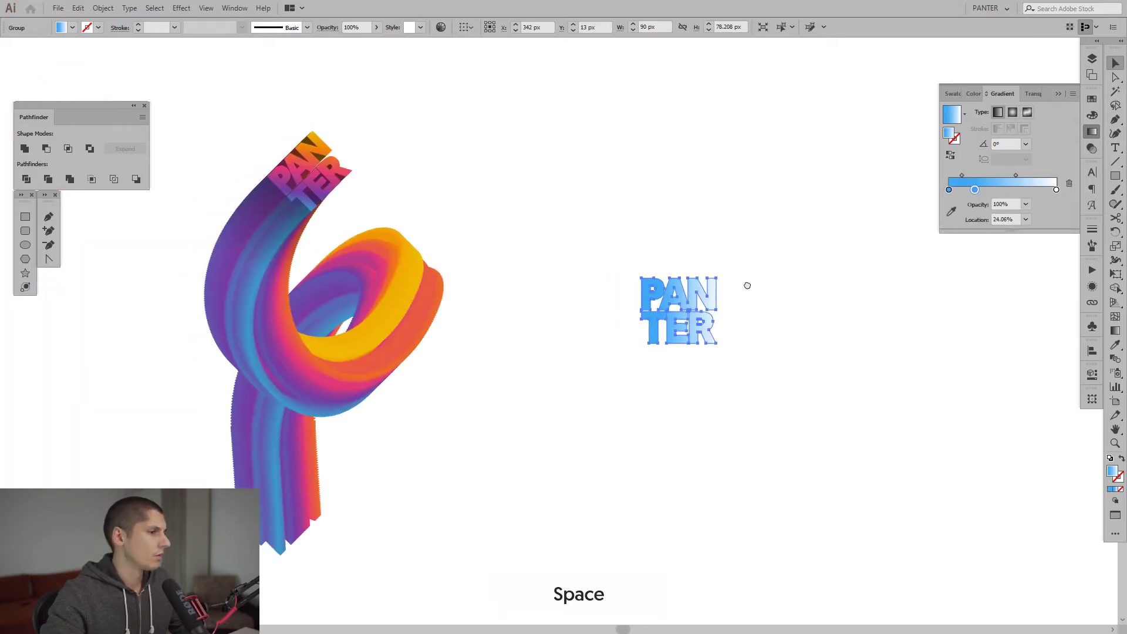
pyautogui.keyDown('alt'); pyautogui.scroll(3, 747, 283); pyautogui.keyUp('alt')
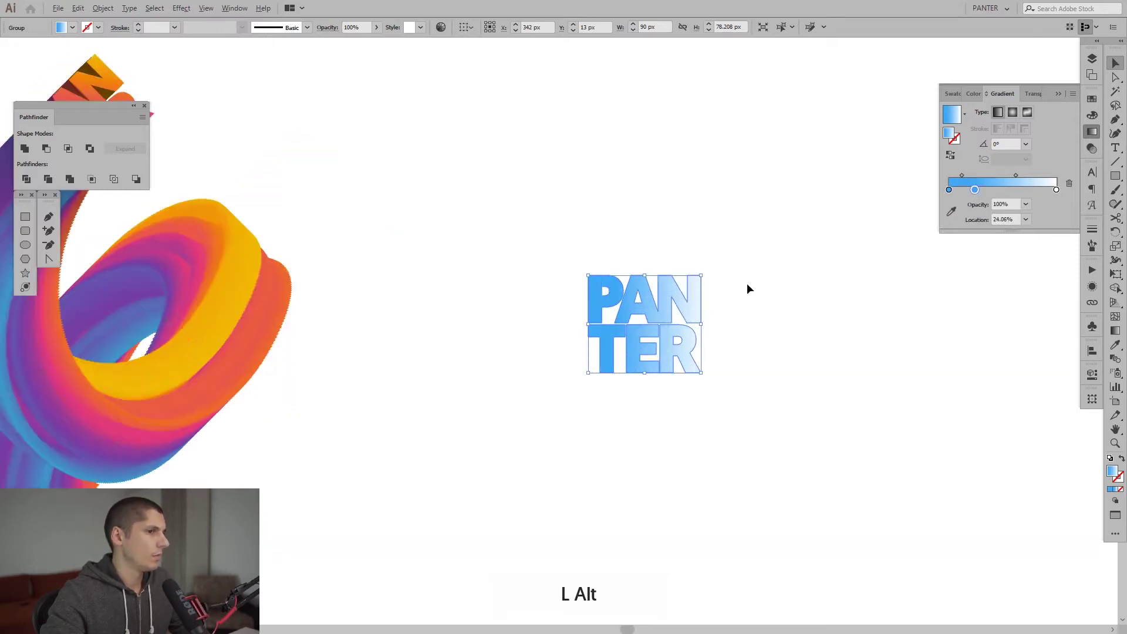
pyautogui.doubleClick(975, 191)
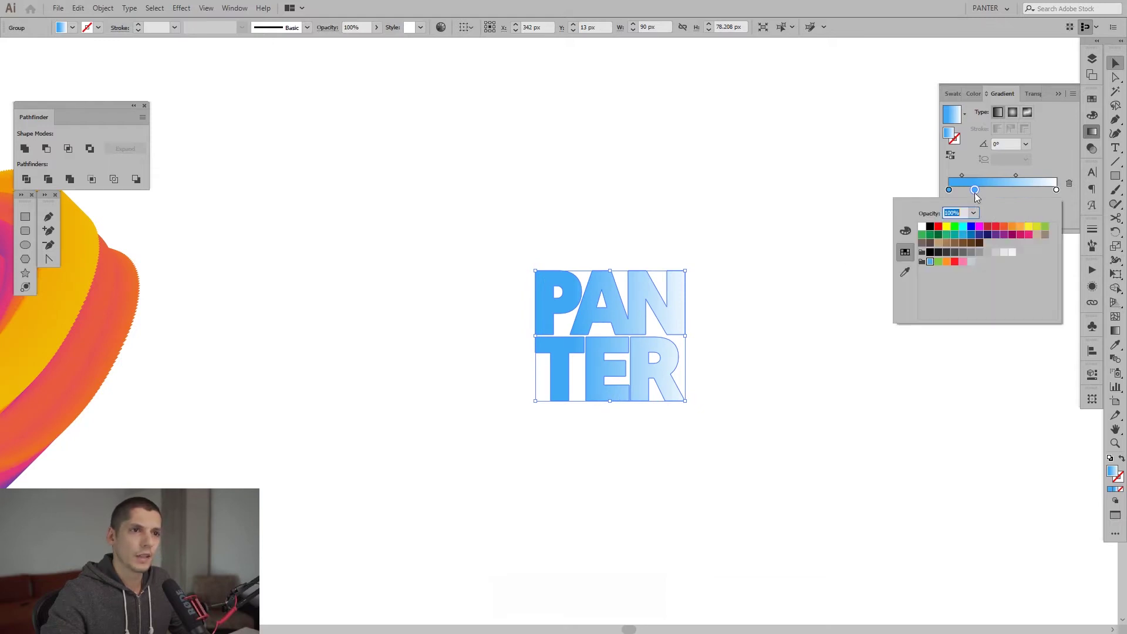
pyautogui.click(995, 235)
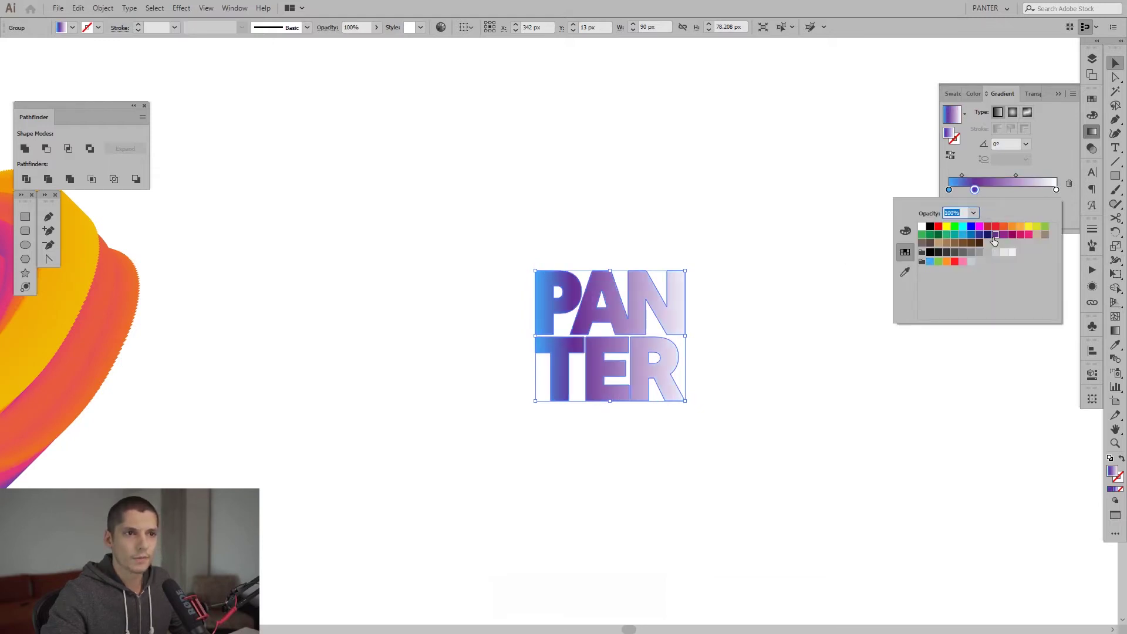
pyautogui.click(848, 290)
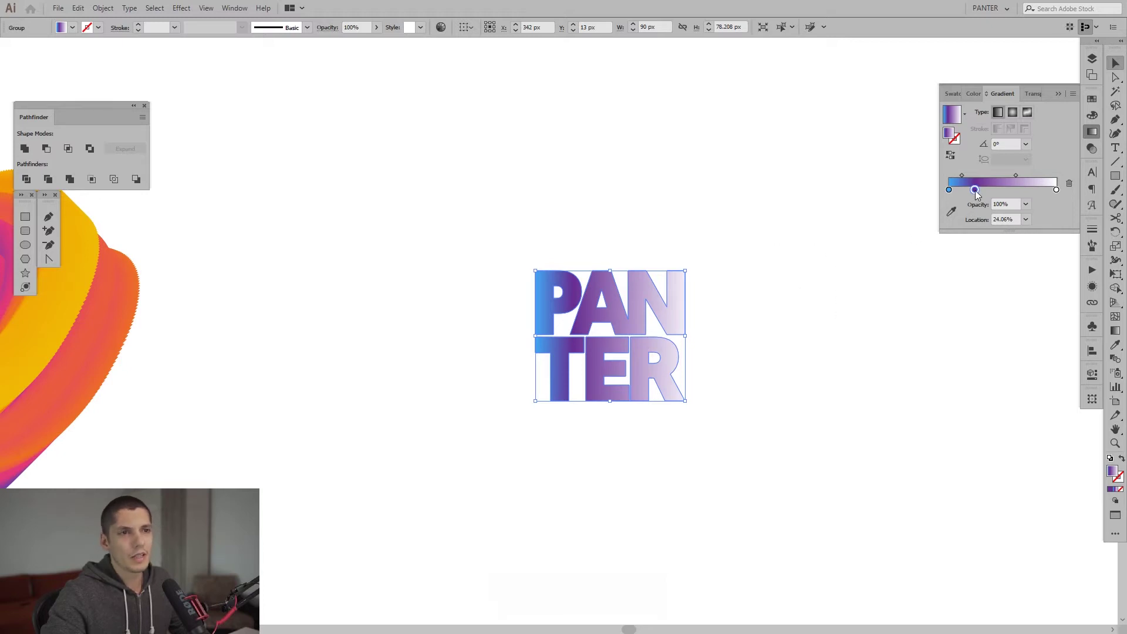
pyautogui.press('alt')
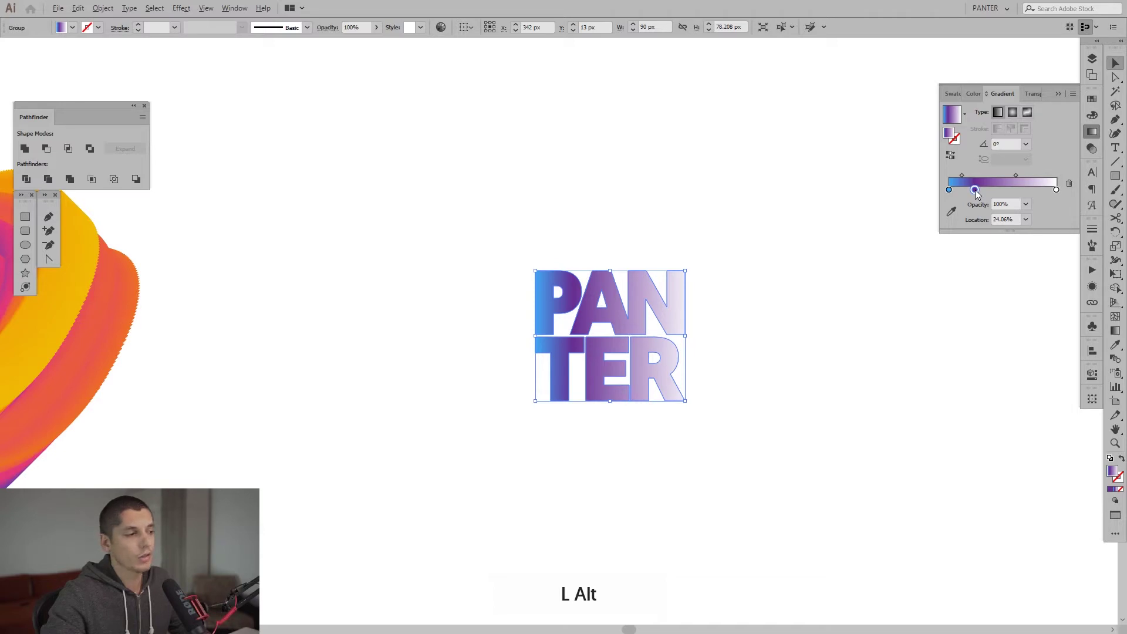
# - Add a second purple stop at about 43.85%, widening the purple band across PANTER
pyautogui.moveTo(976, 194); pyautogui.dragTo(1001, 199)
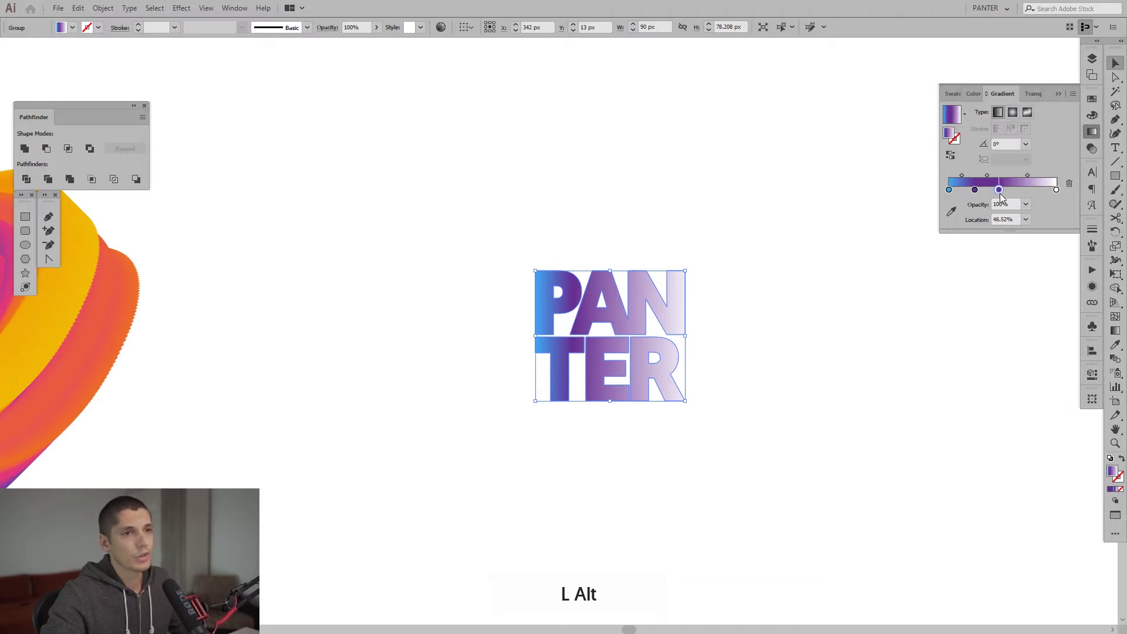
pyautogui.scroll(-1, 596, 298)
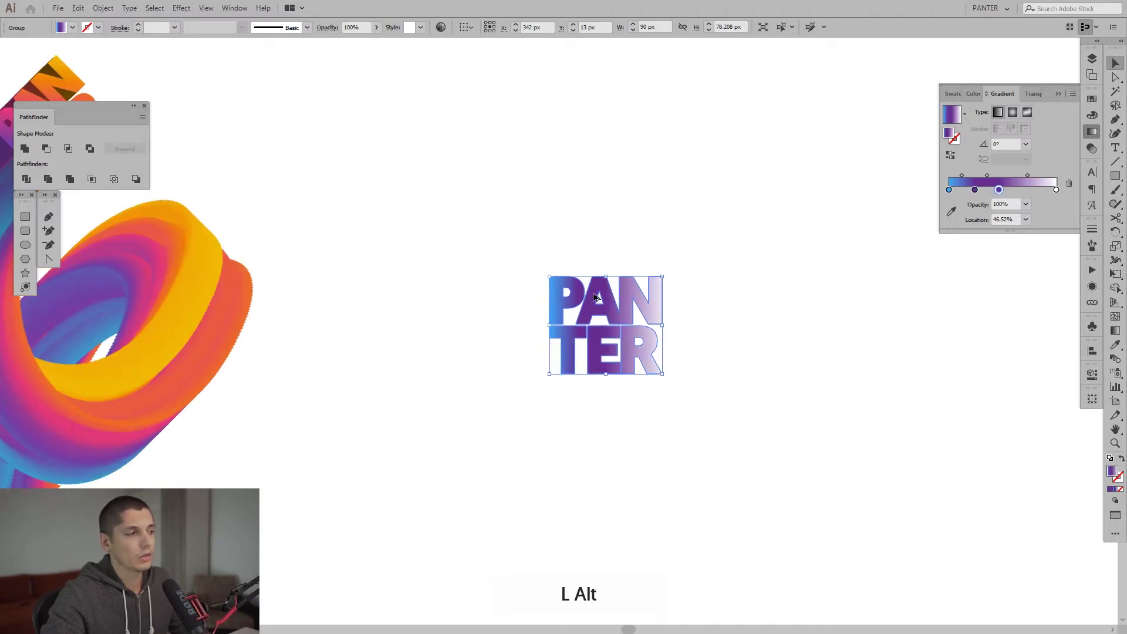
pyautogui.scroll(-1, 473, 324)
pyautogui.scroll(1, 473, 324)
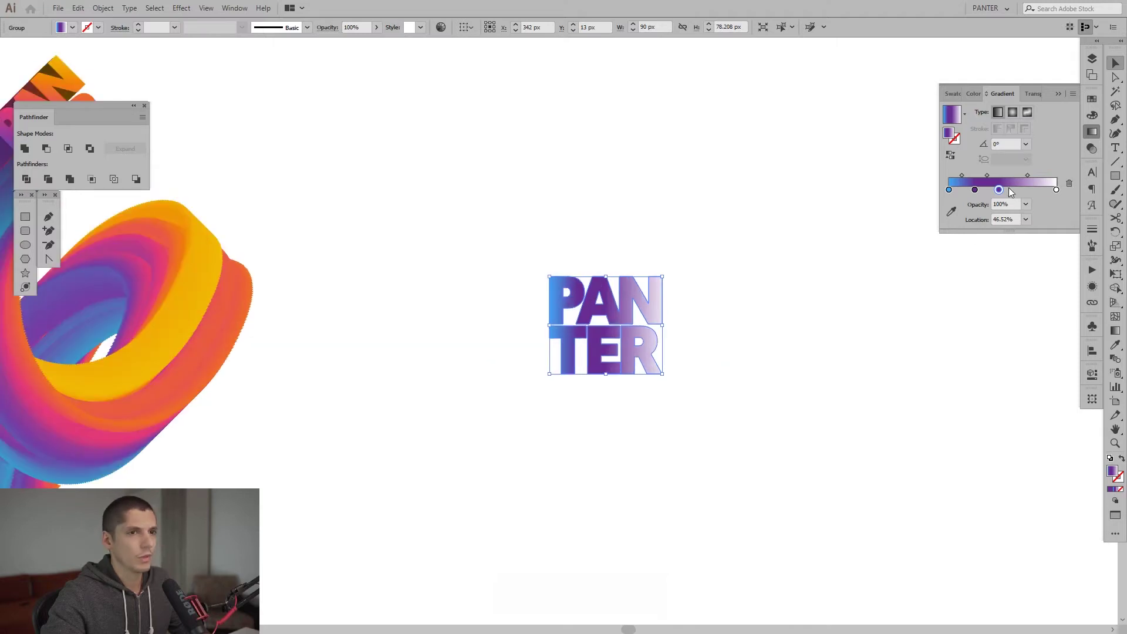
pyautogui.moveTo(999, 190)
pyautogui.mouseDown()
pyautogui.moveTo(1031, 194)
pyautogui.moveTo(971, 192)
pyautogui.moveTo(998, 193)
pyautogui.mouseUp()
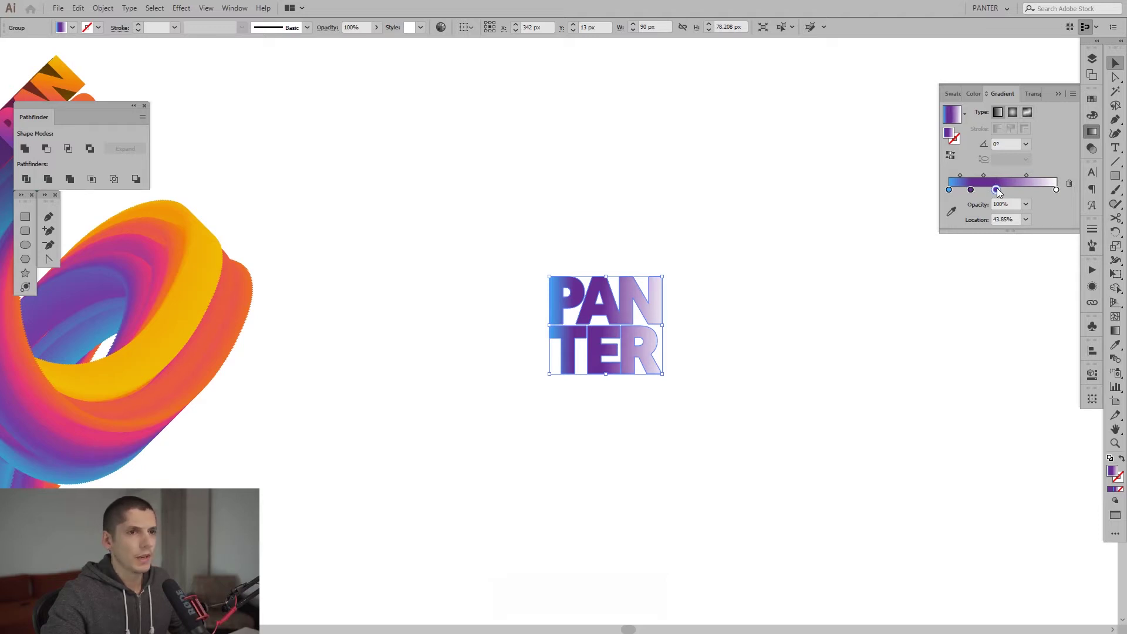
# - Recolour the second purple stop magenta and preview the gradient on PANTER
pyautogui.doubleClick(997, 190)
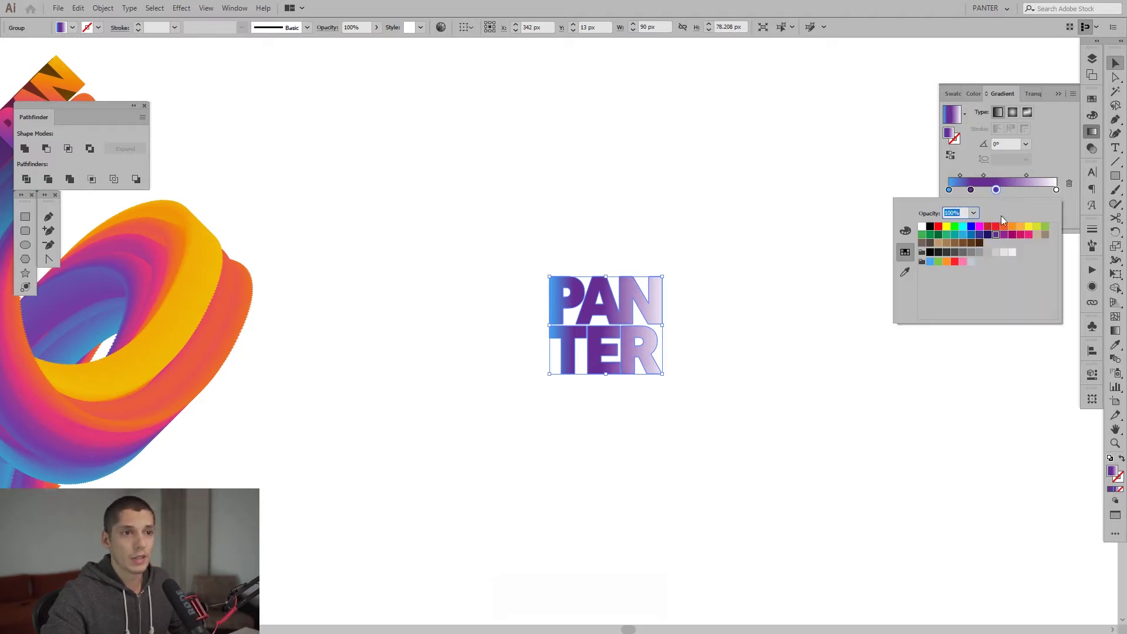
pyautogui.click(906, 231)
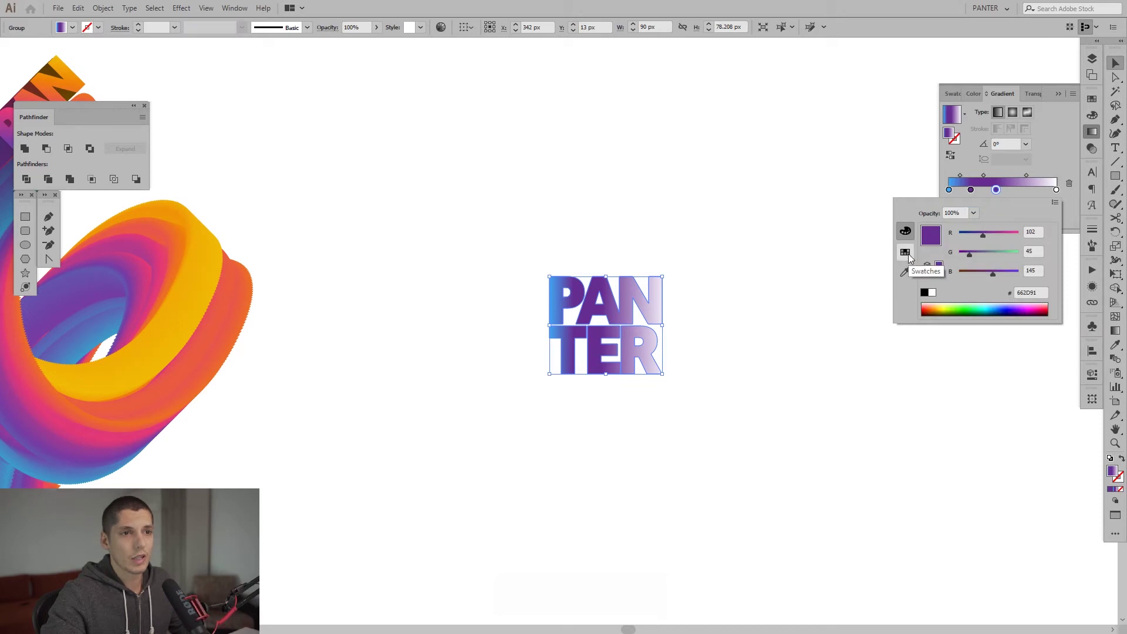
pyautogui.moveTo(970, 254); pyautogui.dragTo(996, 234)
pyautogui.click(905, 252)
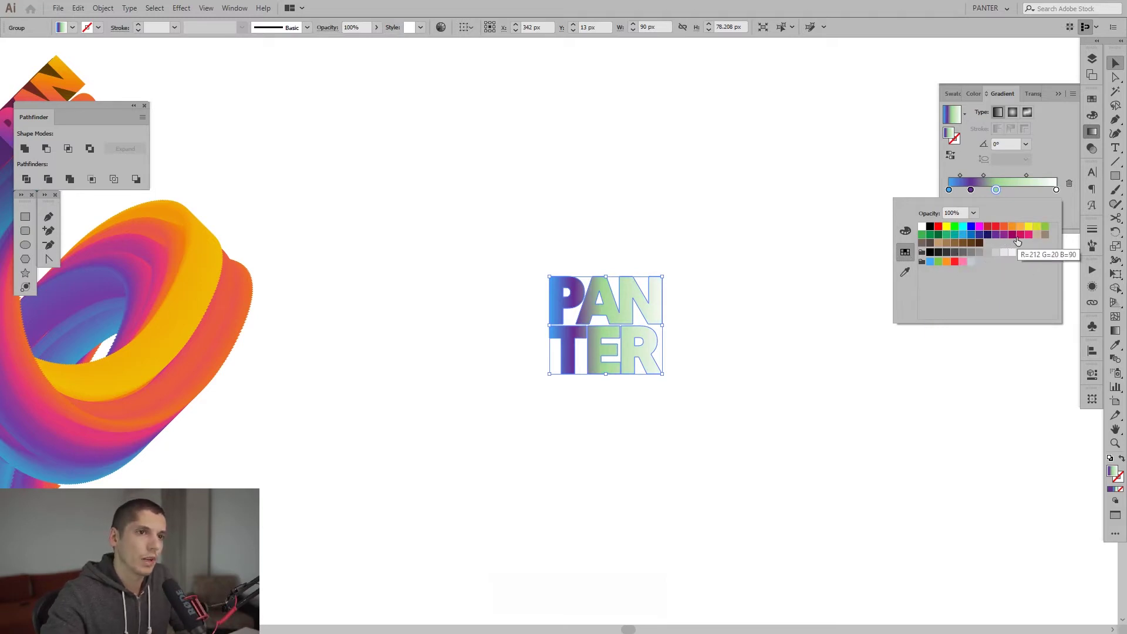
pyautogui.click(979, 226)
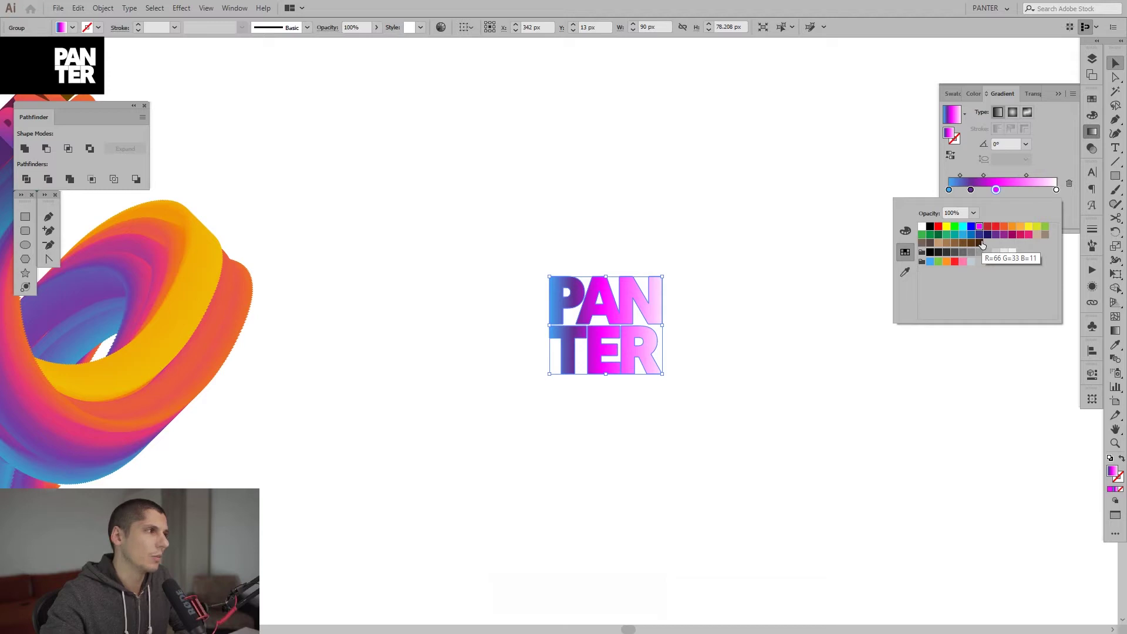
pyautogui.click(1119, 68)
pyautogui.click(652, 189)
pyautogui.press('space')
pyautogui.moveTo(466, 247); pyautogui.dragTo(769, 418)
# - Add an orange-red stop, turn the white end stop yellow, and reposition the orange stop
pyautogui.press('alt')
pyautogui.moveTo(996, 196); pyautogui.dragTo(1019, 196)
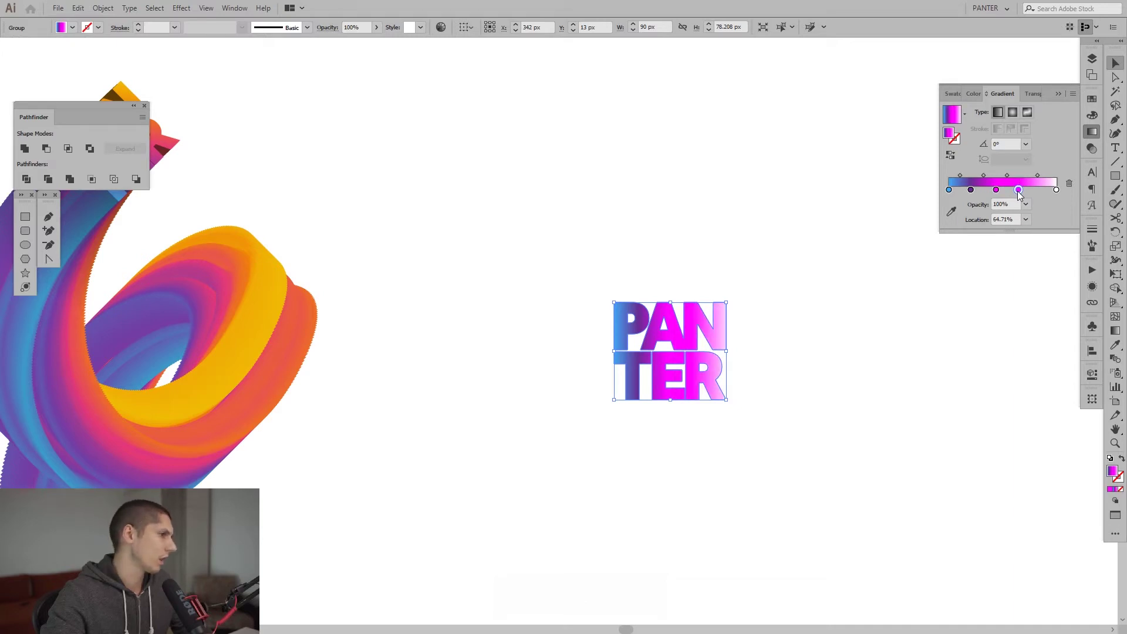
pyautogui.doubleClick(1019, 189)
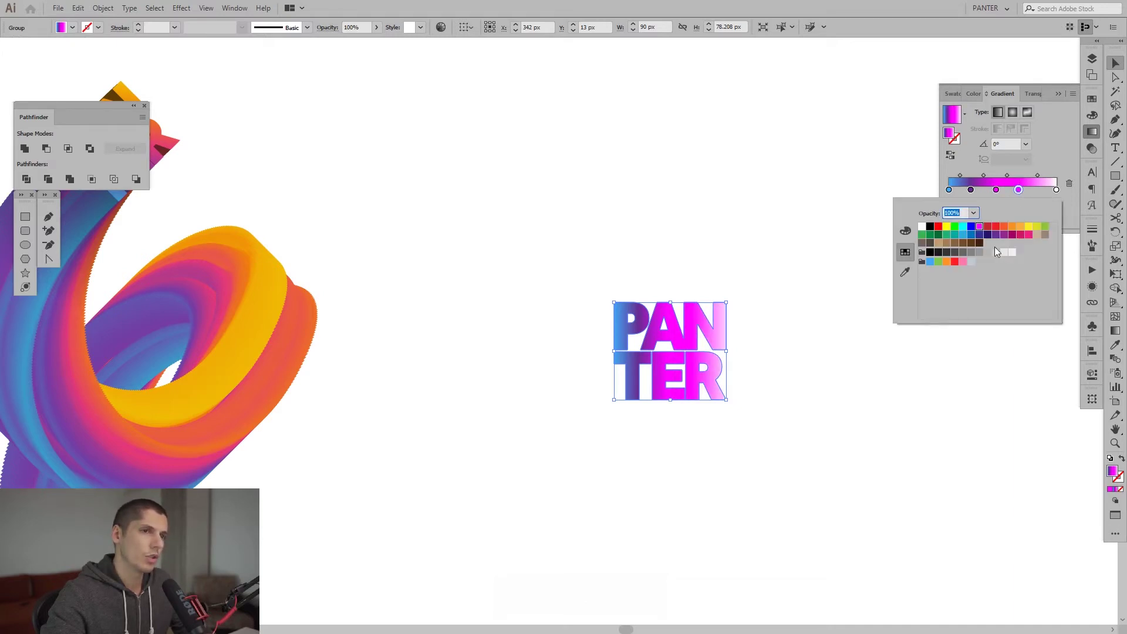
pyautogui.click(1004, 227)
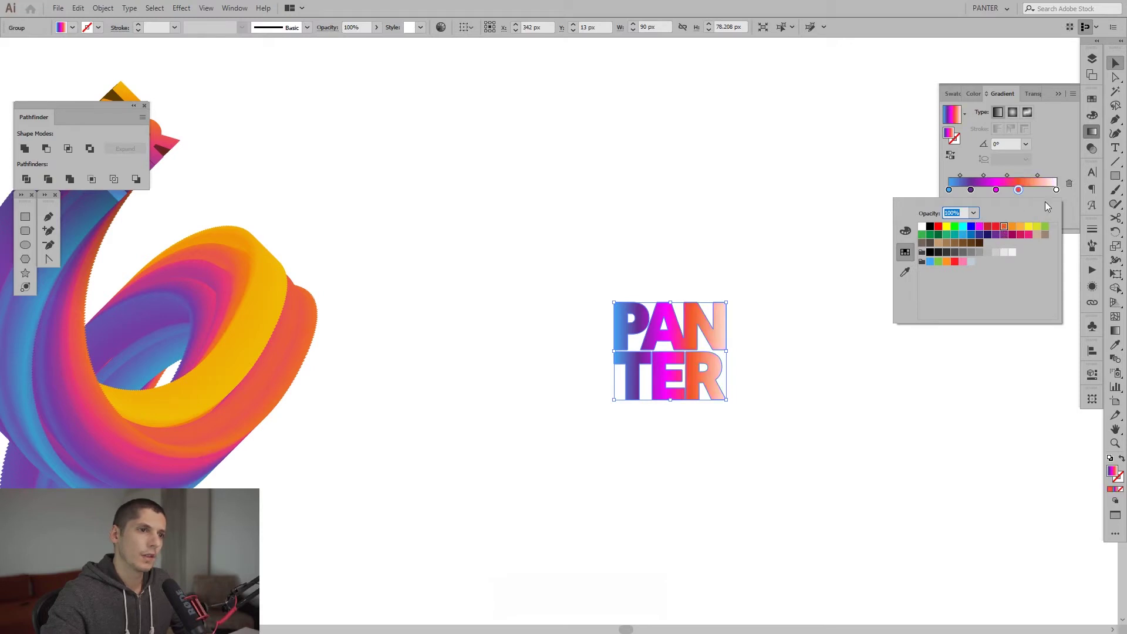
pyautogui.doubleClick(1056, 190)
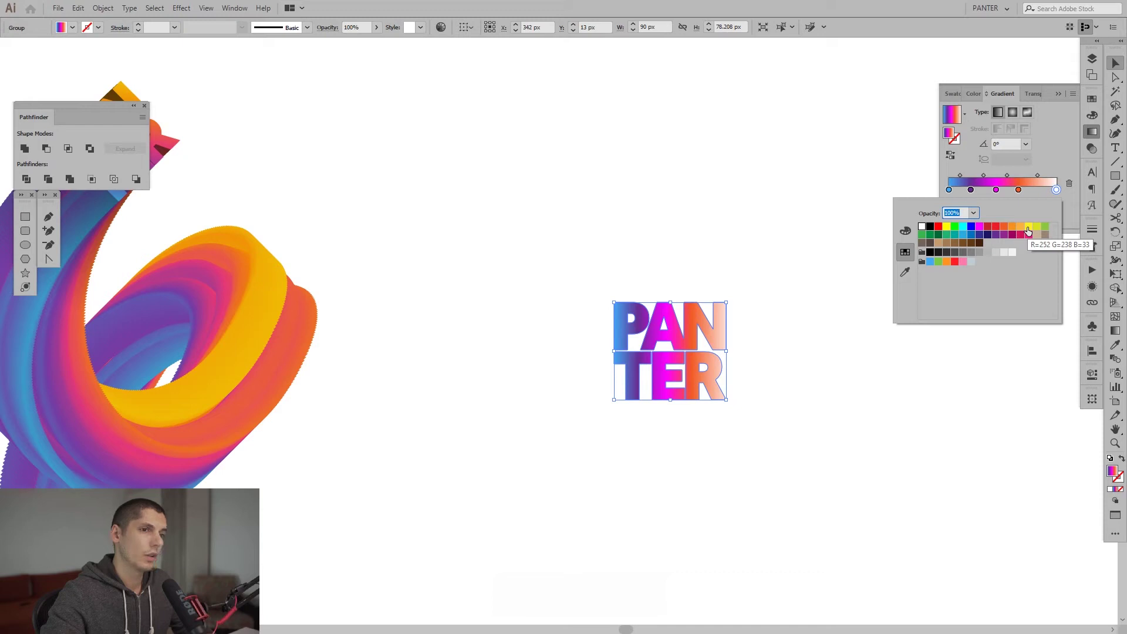
pyautogui.click(1030, 228)
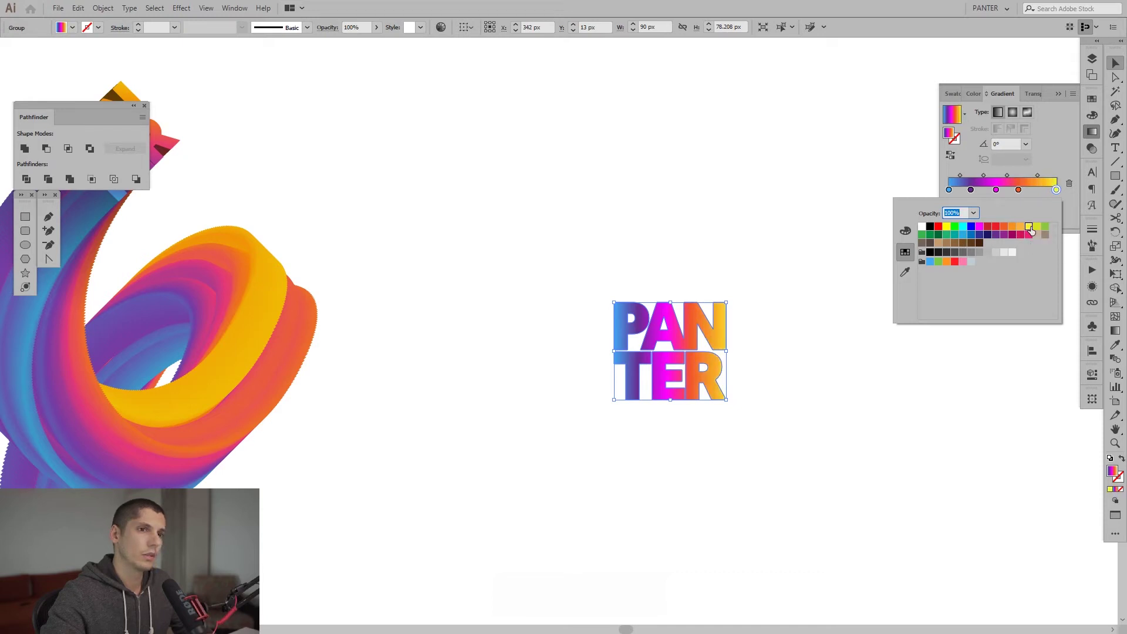
pyautogui.click(1019, 190)
pyautogui.moveTo(1019, 190); pyautogui.dragTo(979, 194)
# - Change the magenta stop to a crimson rose-pink at 49.73% and preview the result
pyautogui.click(728, 262)
pyautogui.moveTo(576, 255); pyautogui.dragTo(685, 269)
pyautogui.click(759, 307)
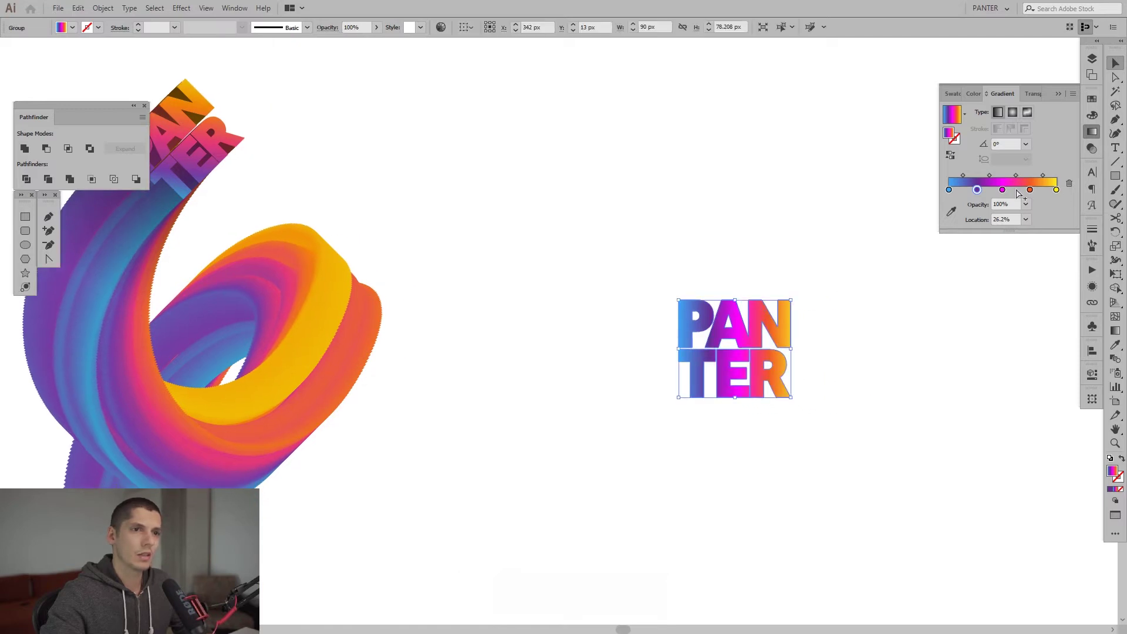
pyautogui.doubleClick(1002, 190)
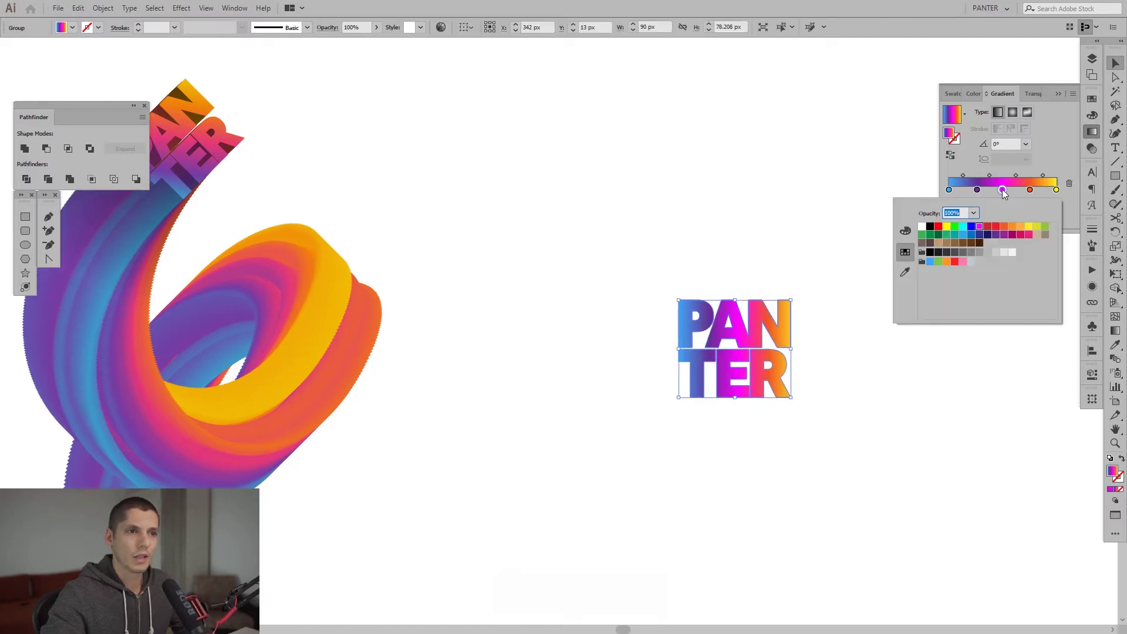
pyautogui.click(1028, 235)
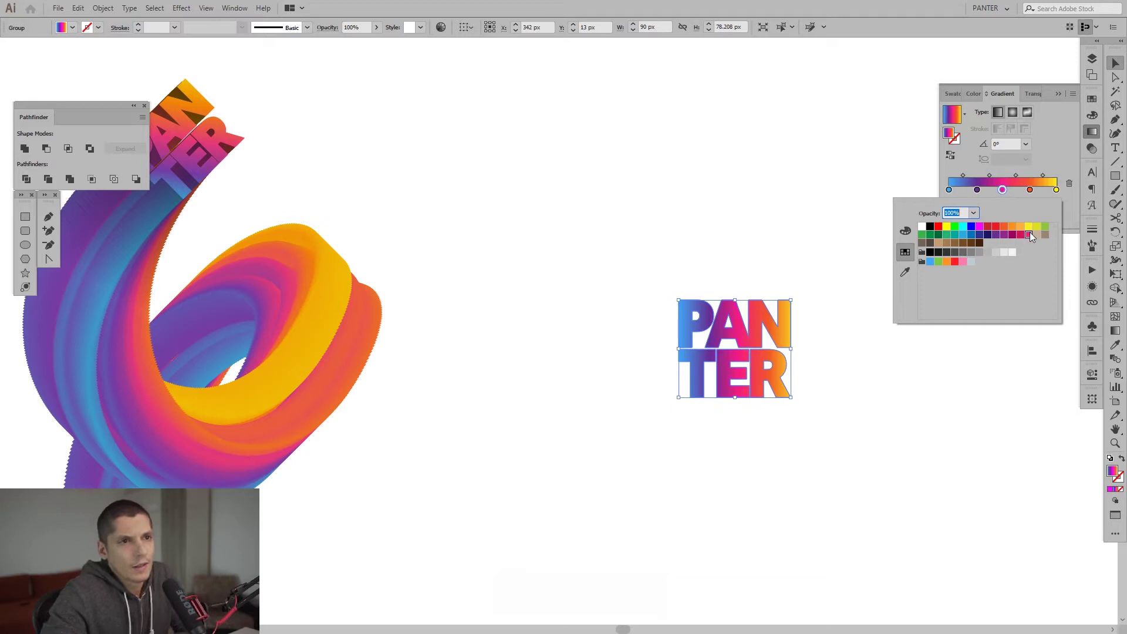
pyautogui.click(810, 209)
pyautogui.click(804, 231)
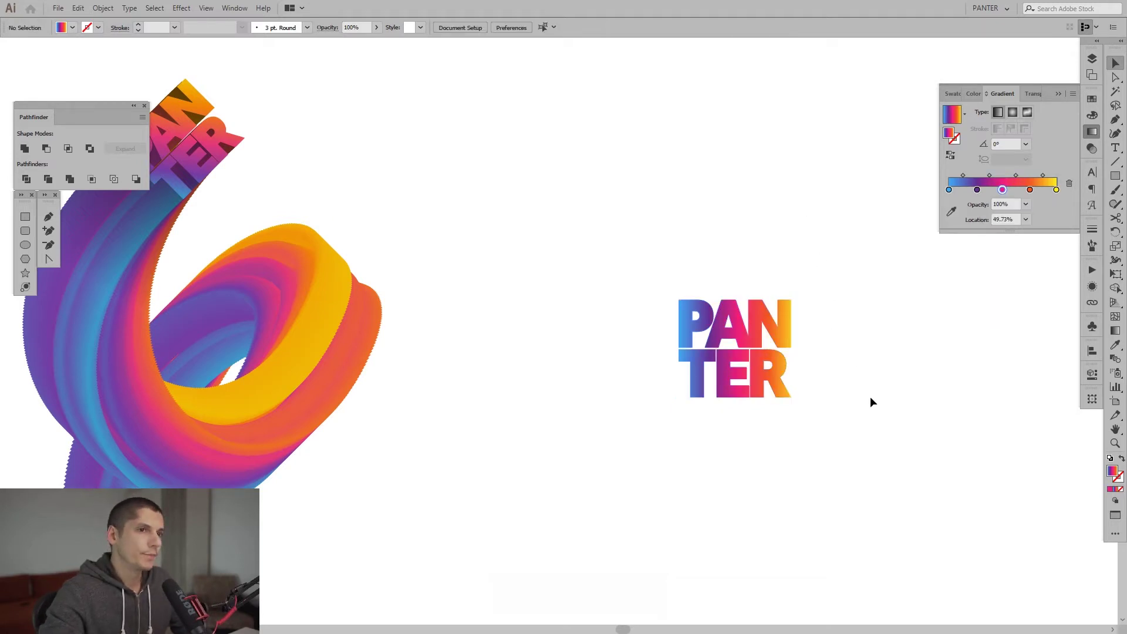
# - Slide the purple stop slightly left of 26.2%
pyautogui.click(773, 346)
pyautogui.click(977, 189)
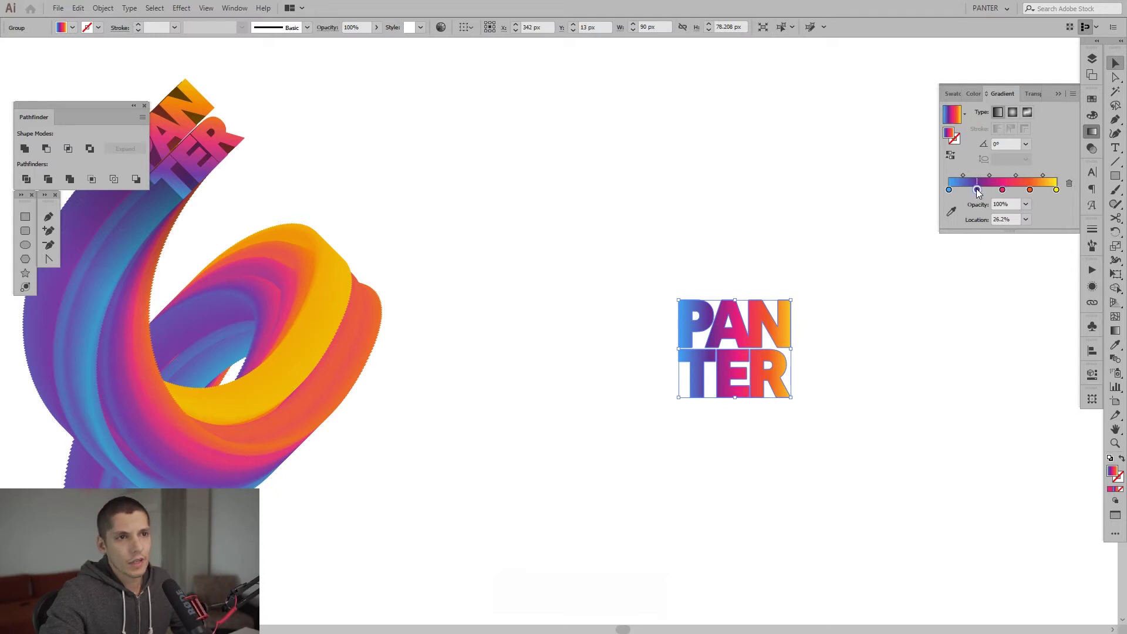
pyautogui.moveTo(976, 190); pyautogui.dragTo(973, 190)
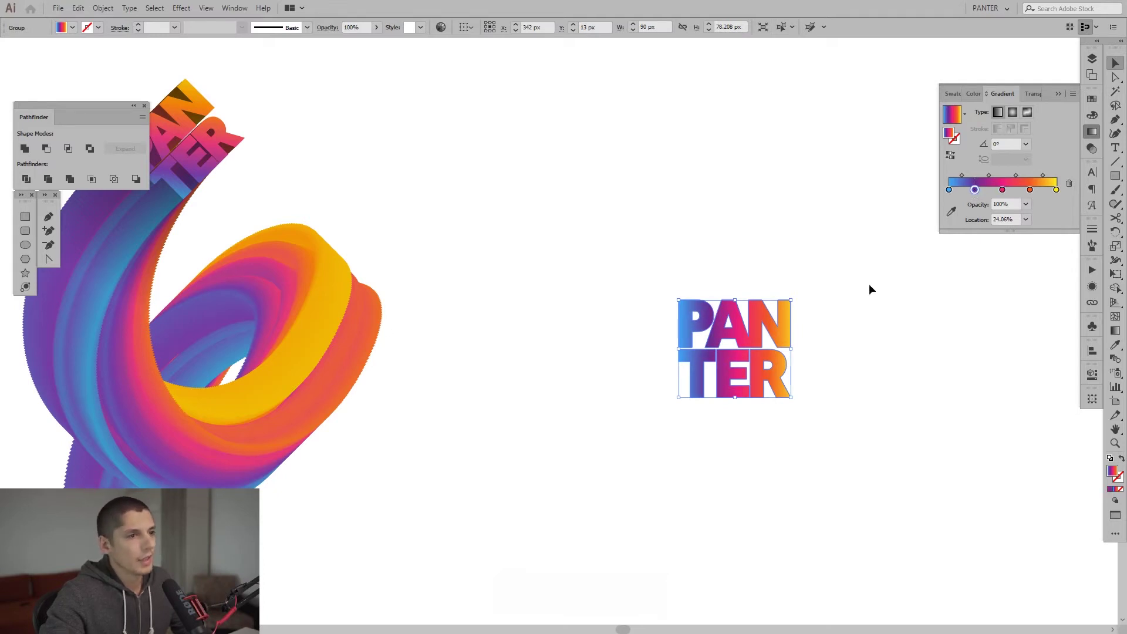
pyautogui.scroll(2, 772, 395)
pyautogui.moveTo(853, 403); pyautogui.dragTo(757, 402)
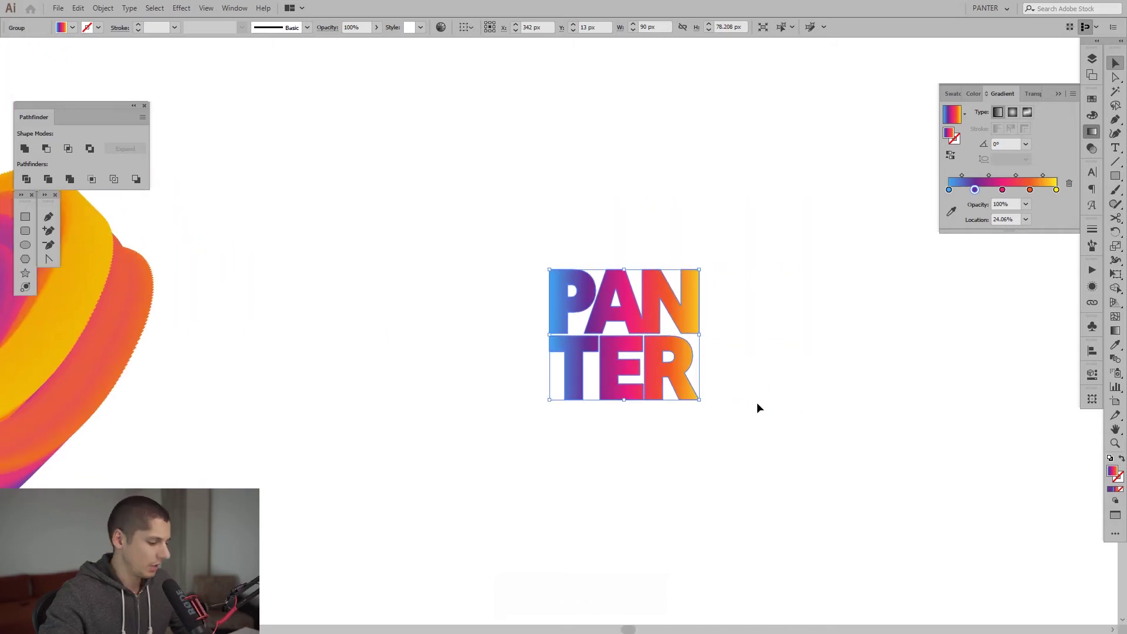
# - Angle the gradient at 40.1° from PANTER's bottom-left to top-right, nudging blue to about 7%
pyautogui.press('g')
pyautogui.moveTo(548, 404); pyautogui.dragTo(695, 280)
pyautogui.moveTo(552, 395); pyautogui.dragTo(665, 327)
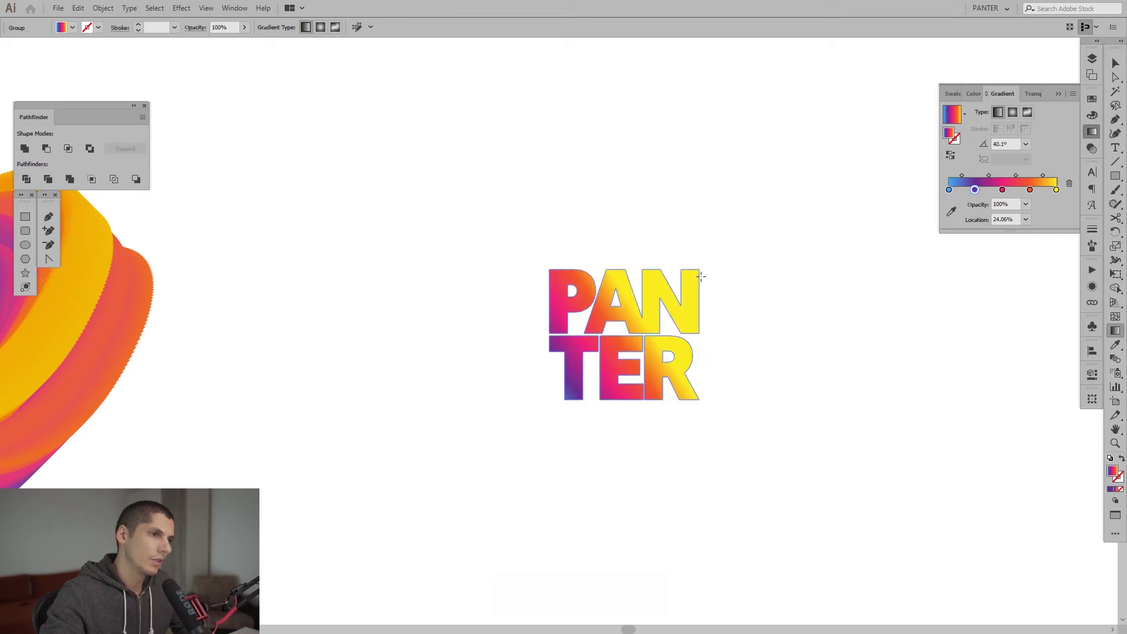
pyautogui.moveTo(701, 275); pyautogui.dragTo(701, 275)
pyautogui.press('v')
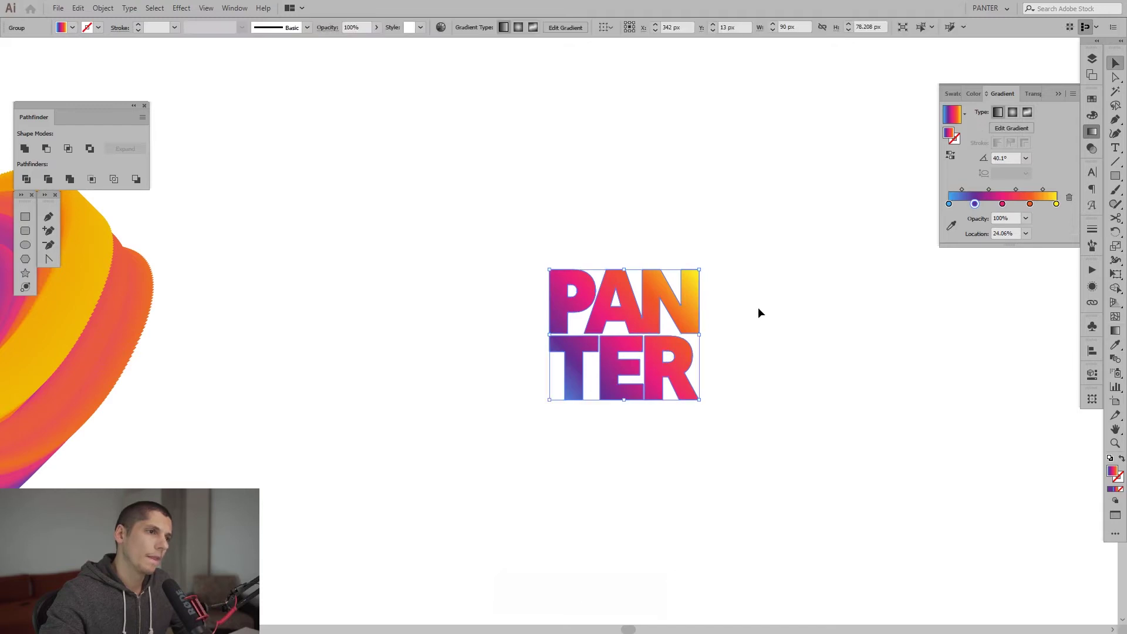
pyautogui.click(758, 308)
pyautogui.scroll(-5, 764, 336)
pyautogui.scroll(3, 755, 305)
pyautogui.moveTo(750, 452); pyautogui.dragTo(586, 281)
pyautogui.moveTo(949, 193); pyautogui.dragTo(980, 191)
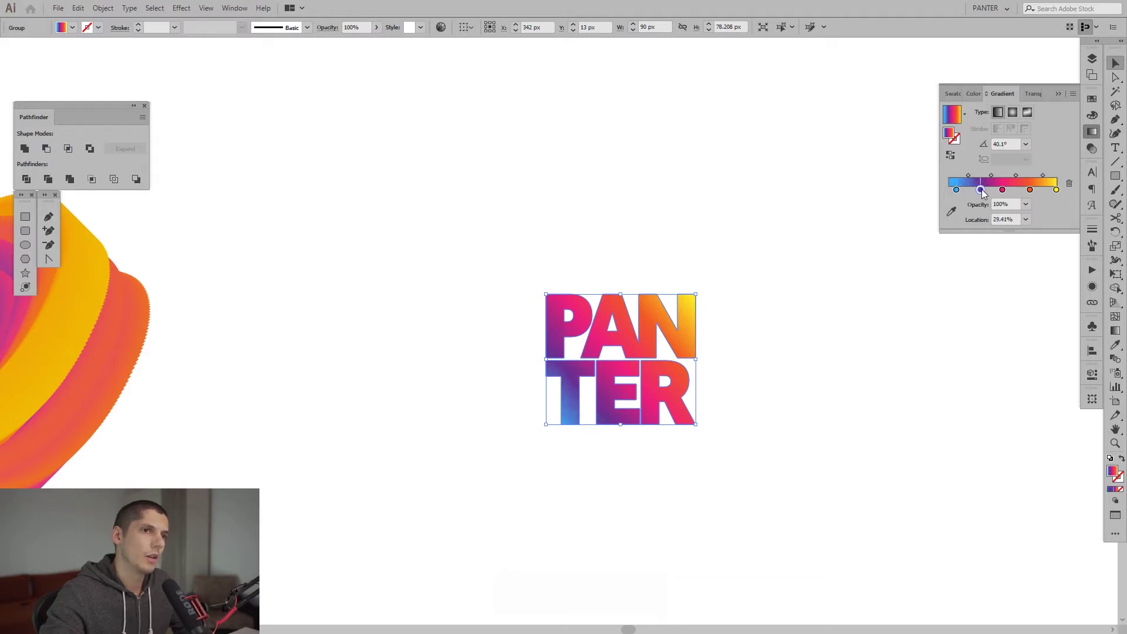
# - Respace the gradient stops: purple near 31.55%, orange-red near 77%, blue at 8.56%
pyautogui.moveTo(1003, 190); pyautogui.dragTo(1007, 191)
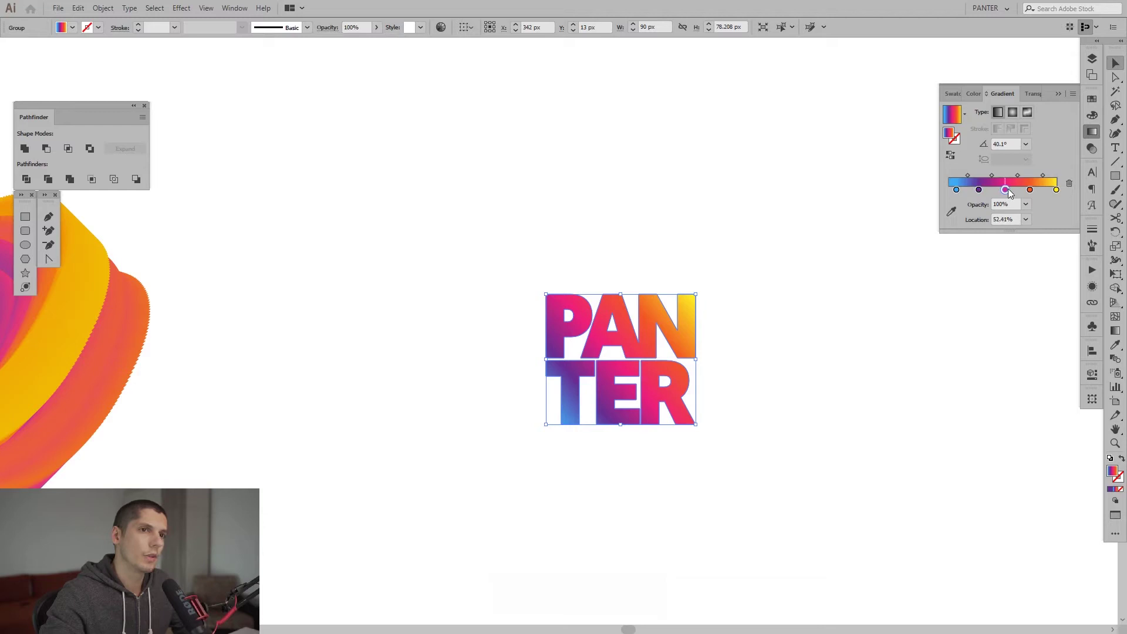
pyautogui.scroll(2, 644, 368)
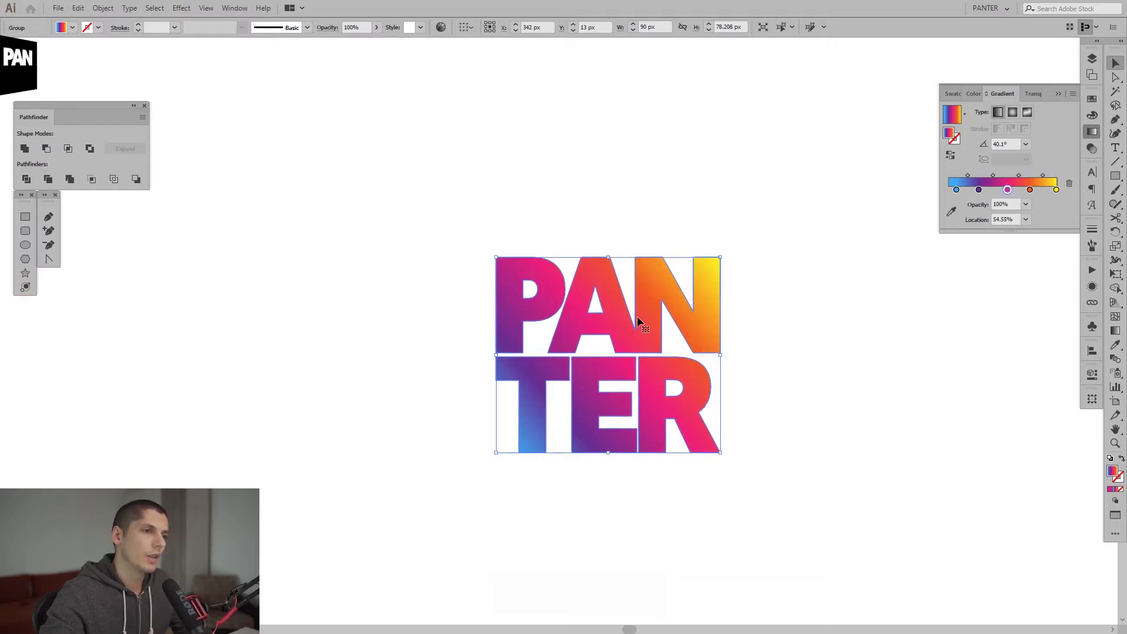
pyautogui.click(1031, 190)
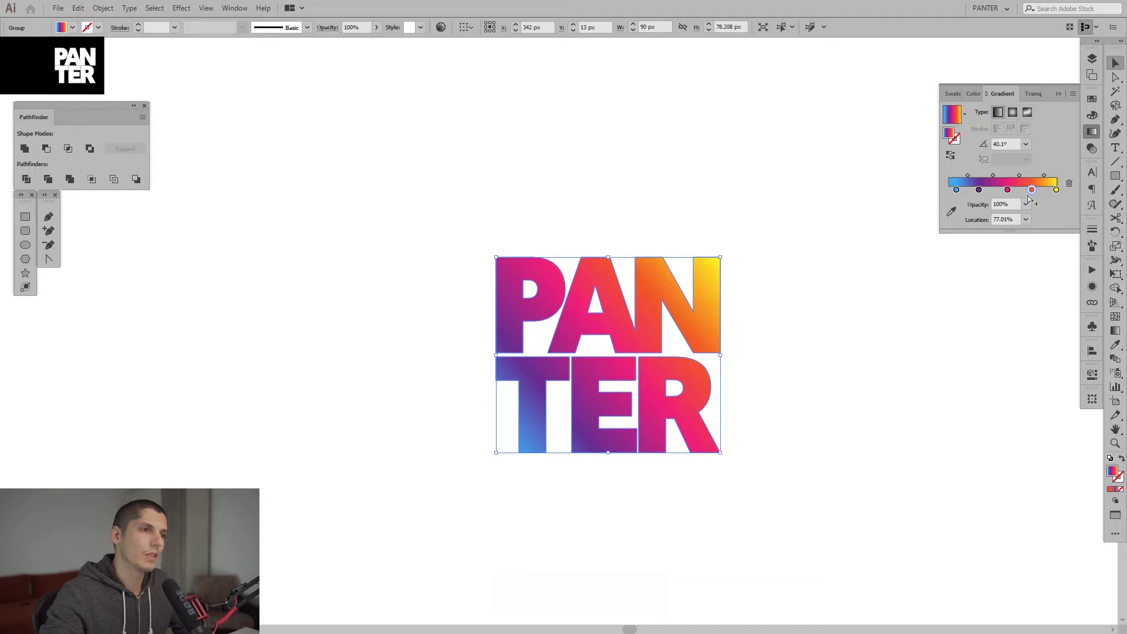
pyautogui.click(980, 190)
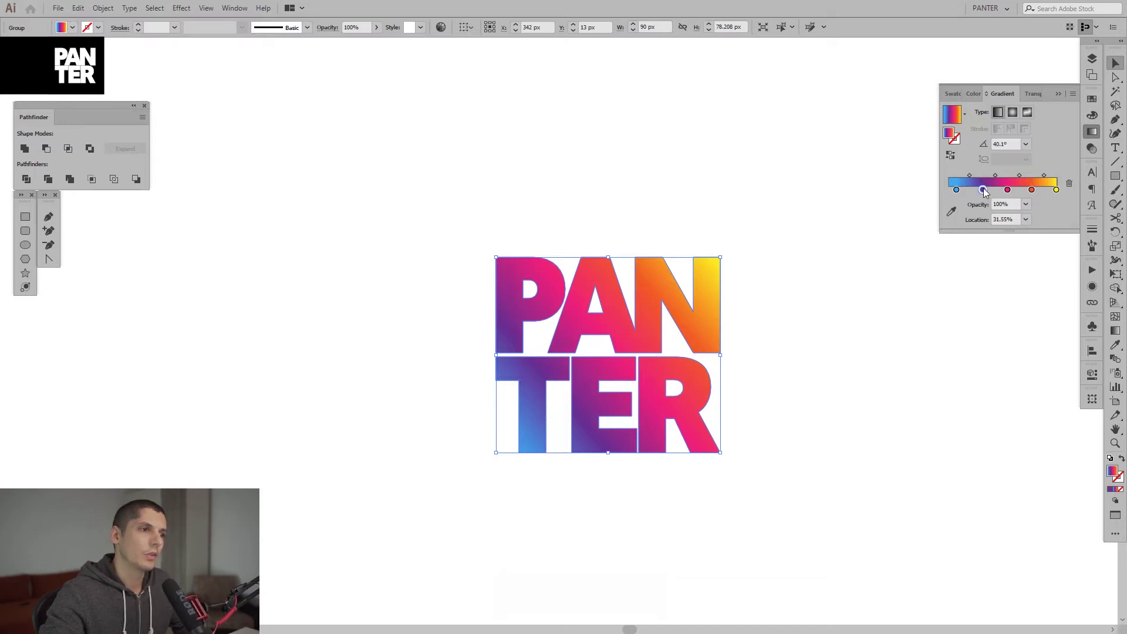
pyautogui.moveTo(958, 190); pyautogui.dragTo(960, 190)
pyautogui.click(843, 386)
pyautogui.keyDown('alt'); pyautogui.scroll(-3, 843, 386); pyautogui.keyUp('alt')
pyautogui.moveTo(858, 399); pyautogui.dragTo(635, 394)
pyautogui.press('space')
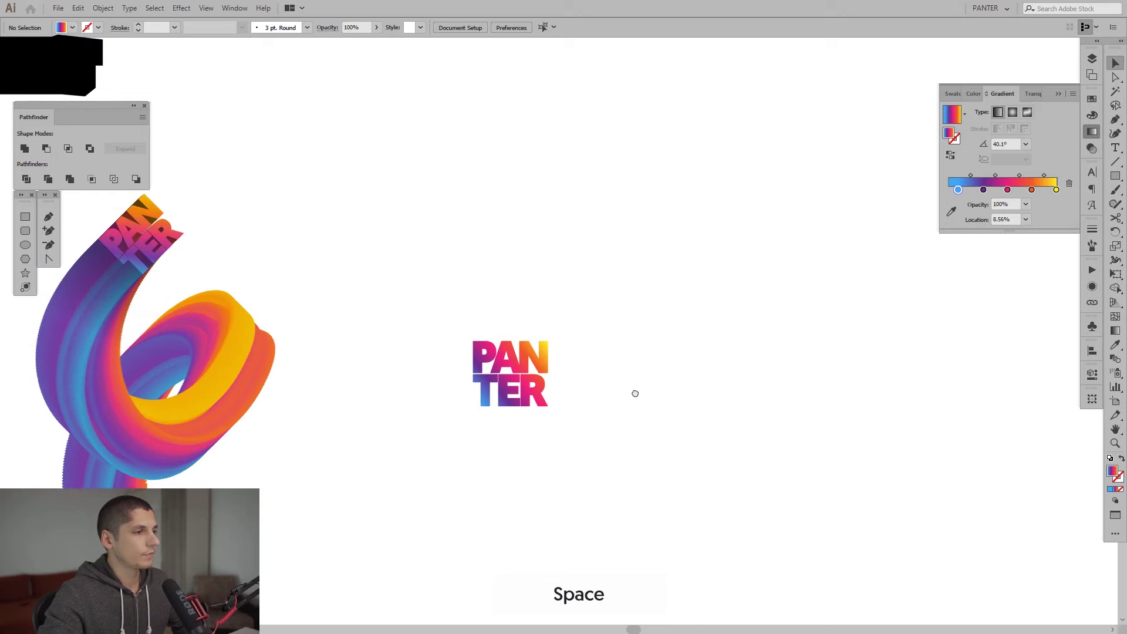
# - Pan the canvas to bring the PANTER lettering into working position
pyautogui.press('alt')
pyautogui.press('space')
pyautogui.moveTo(682, 435); pyautogui.dragTo(435, 241)
pyautogui.press('alt')
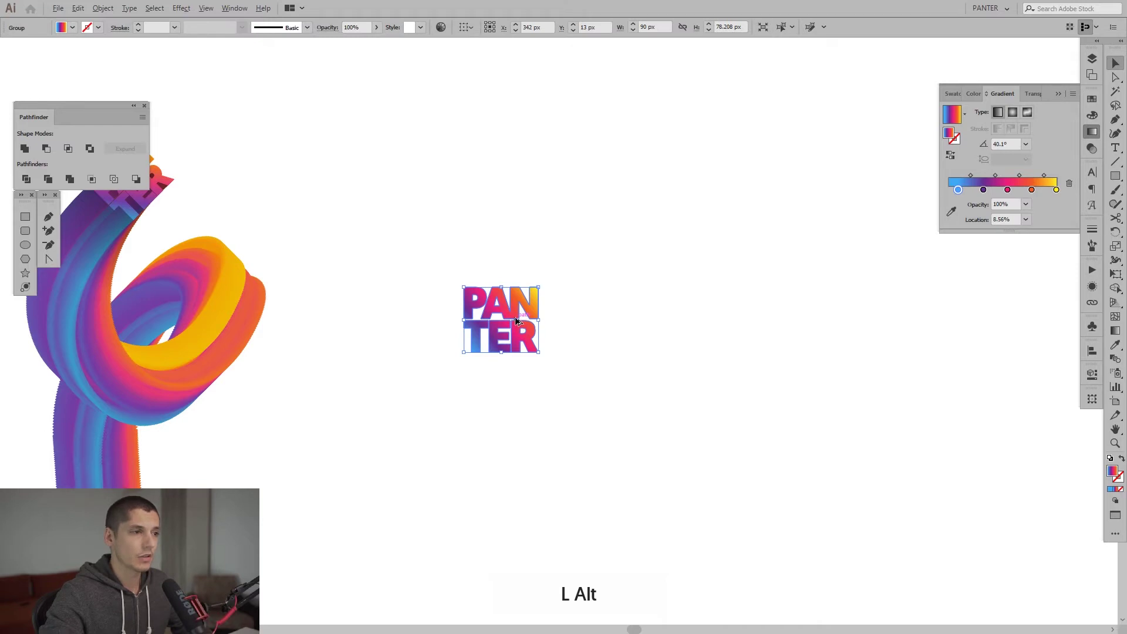
pyautogui.press('space')
pyautogui.moveTo(651, 322); pyautogui.dragTo(576, 325)
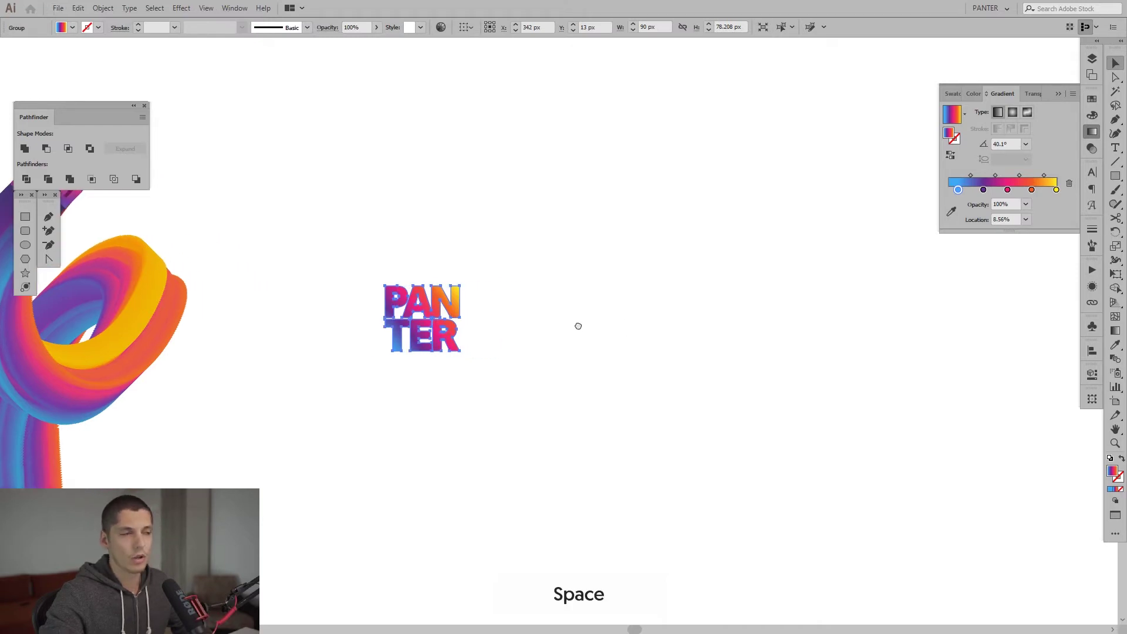
# - Duplicate PANTER about 649 px to the right, level with the original, and select both copies
pyautogui.press('alt')
pyautogui.moveTo(452, 318); pyautogui.dragTo(992, 336)
pyautogui.press('shift')
pyautogui.click(1058, 94)
pyautogui.moveTo(1008, 207); pyautogui.dragTo(280, 382)
pyautogui.scroll(-1, 845, 375)
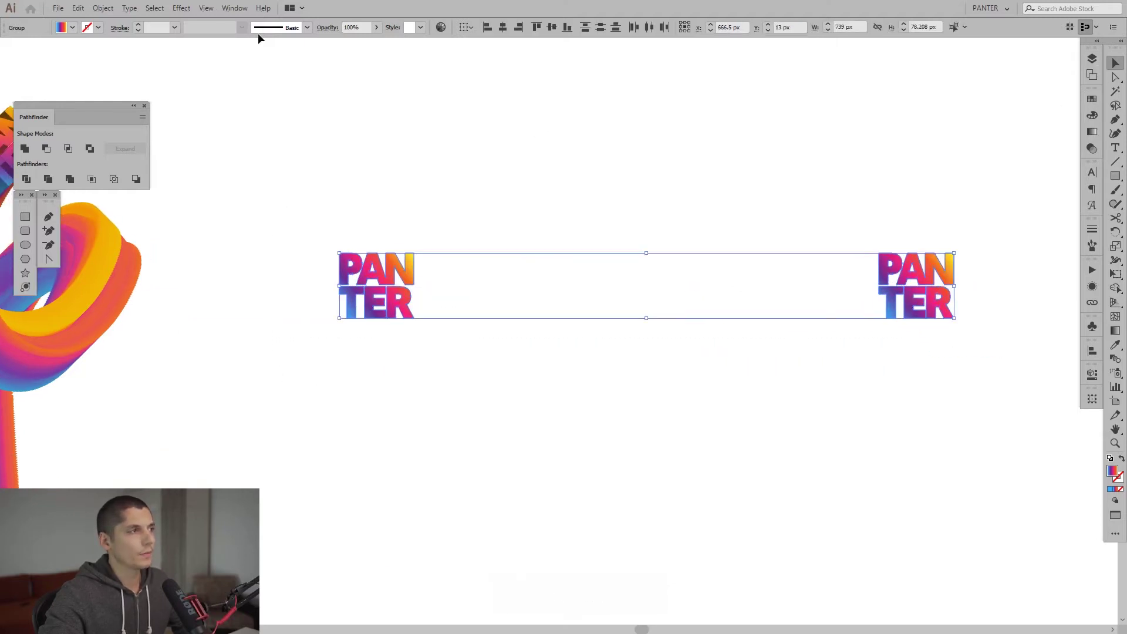
pyautogui.click(101, 8)
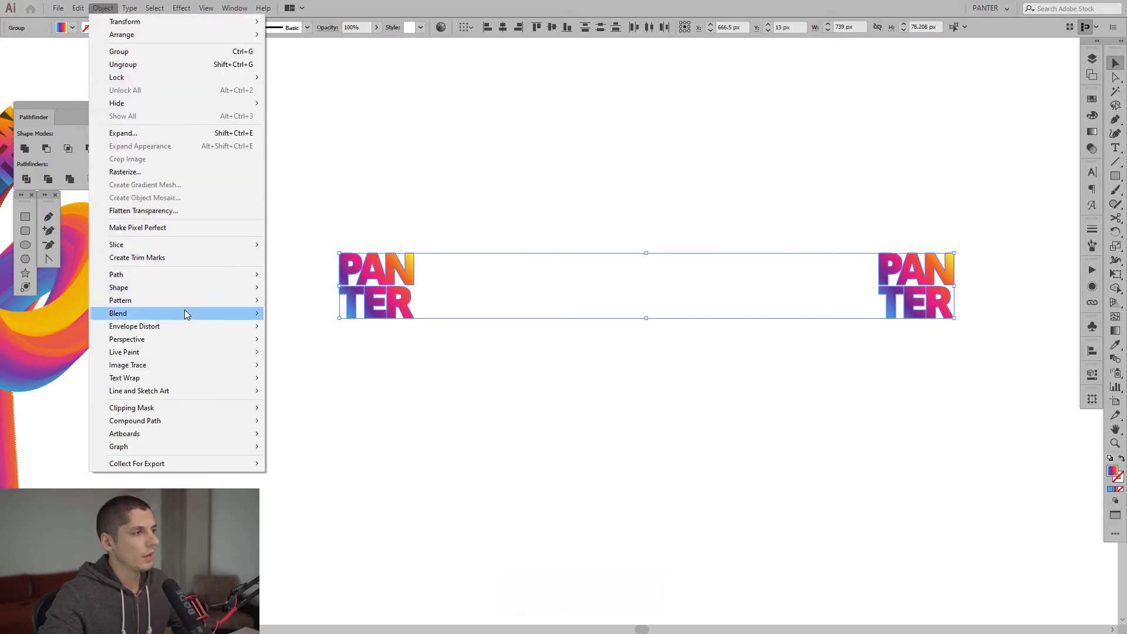
pyautogui.moveTo(186, 315)
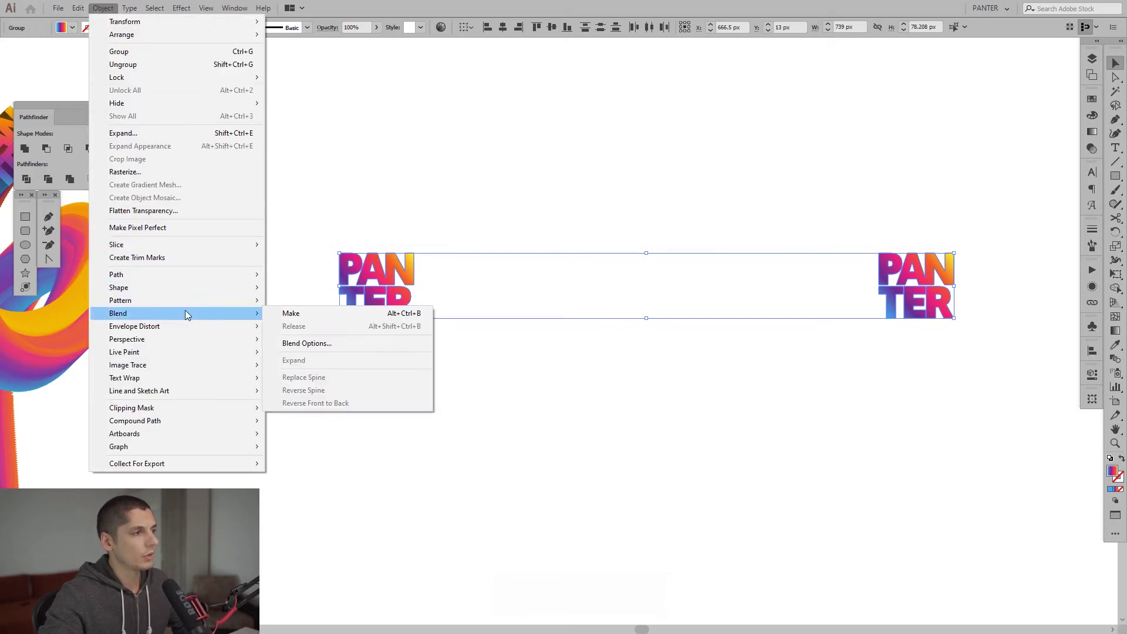
pyautogui.click(276, 315)
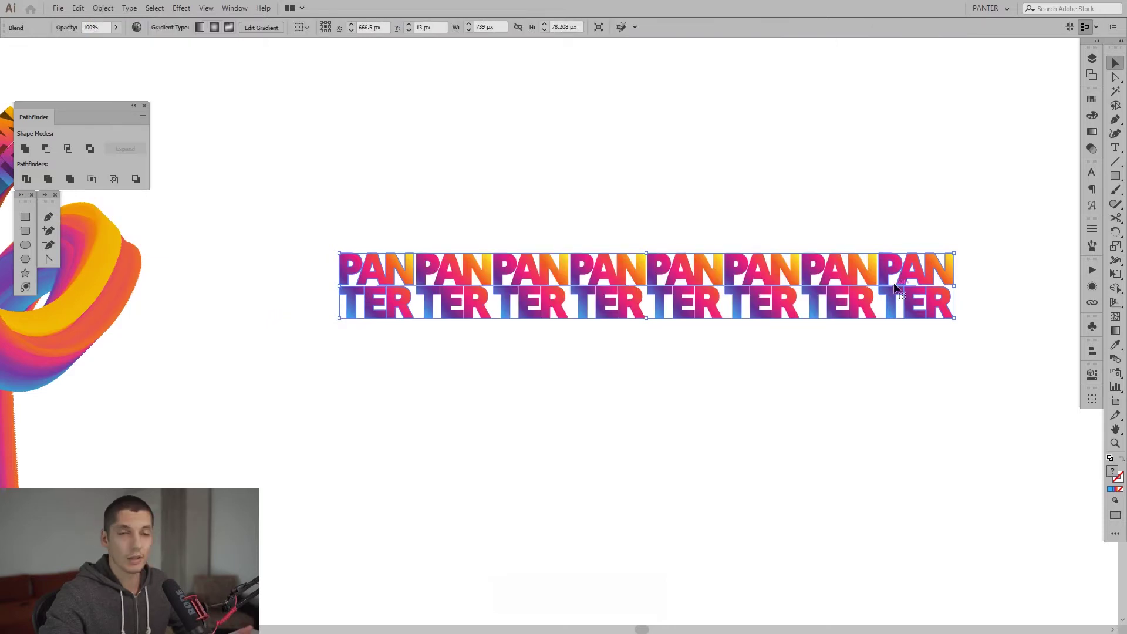
pyautogui.moveTo(891, 373); pyautogui.dragTo(825, 372)
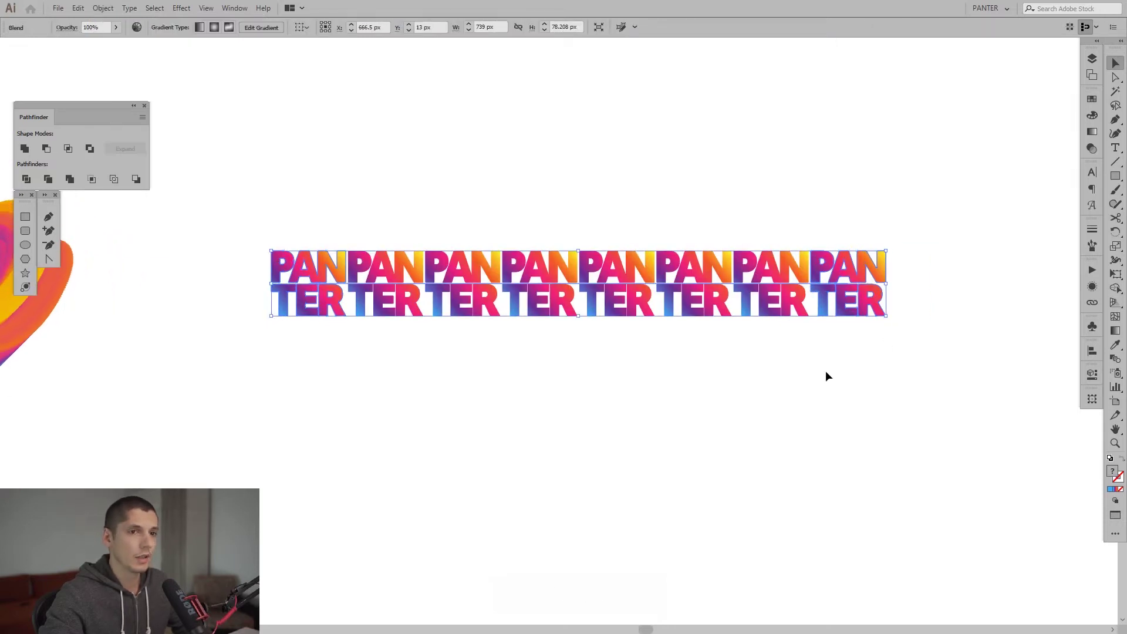
# - Set the blend to 311 Specified Steps with Preview on, then deselect to inspect it
pyautogui.doubleClick(1115, 362)
pyautogui.click(949, 244)
pyautogui.click(992, 188)
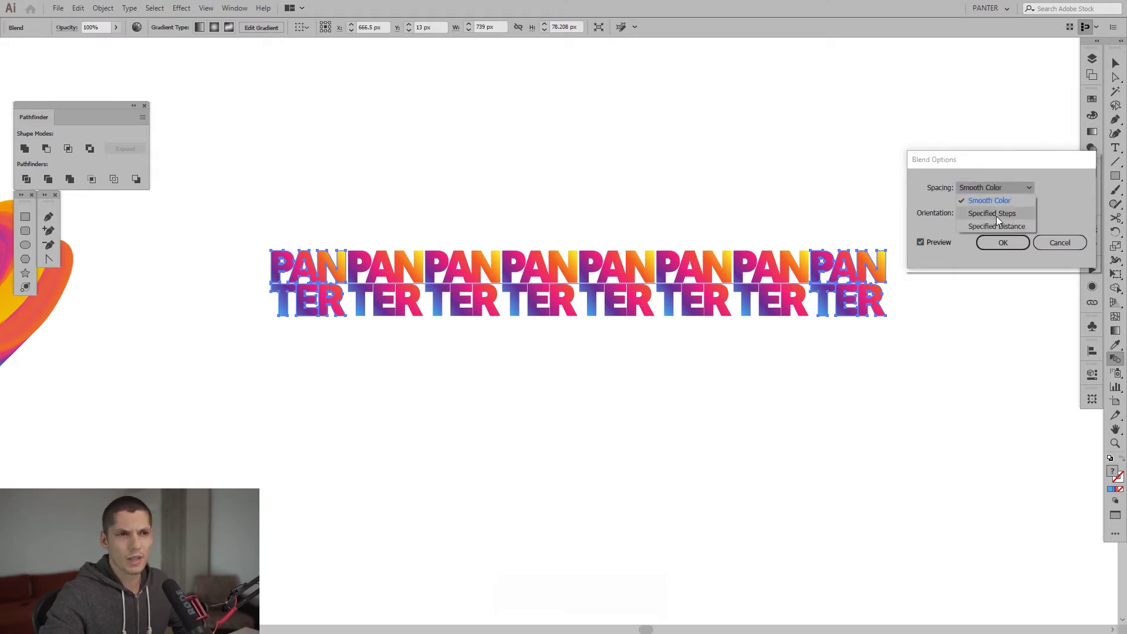
pyautogui.click(996, 216)
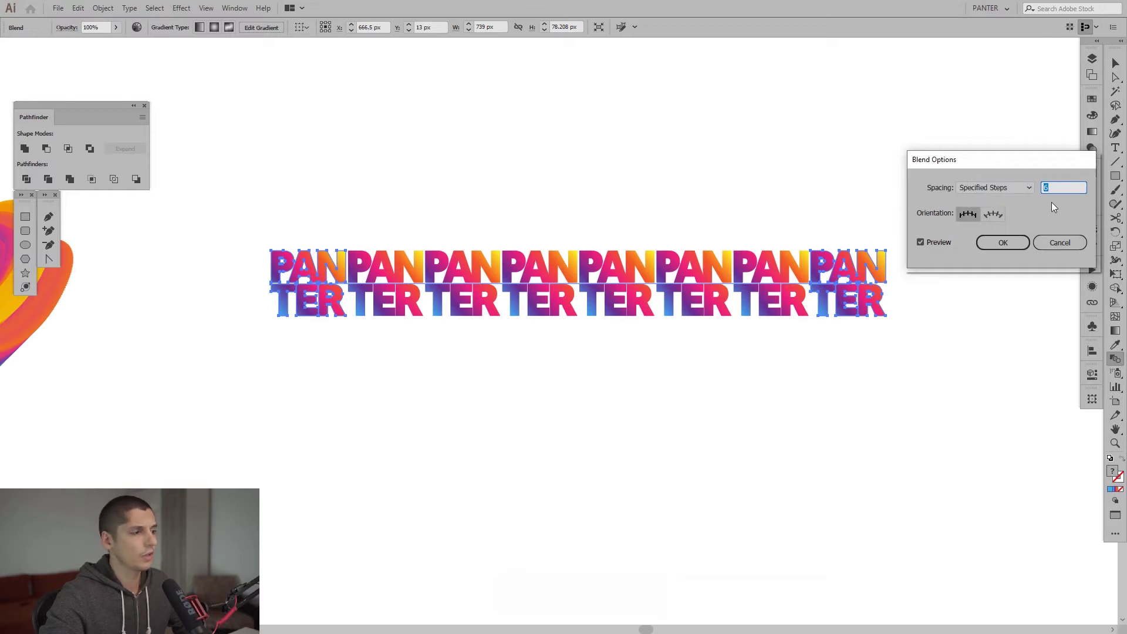
pyautogui.press('Up')
pyautogui.press('Up')
pyautogui.press('Up')
pyautogui.press('Up')
pyautogui.press('Up')
pyautogui.press('Up')
pyautogui.press('Up')
pyautogui.press('Up')
pyautogui.press('Up')
pyautogui.press('Up')
pyautogui.press('Up')
pyautogui.press('Up')
pyautogui.press('Up')
pyautogui.press('Up')
pyautogui.press('Up')
pyautogui.press('Up')
pyautogui.press('Up')
pyautogui.press('Up')
pyautogui.press('Up')
pyautogui.press('Up')
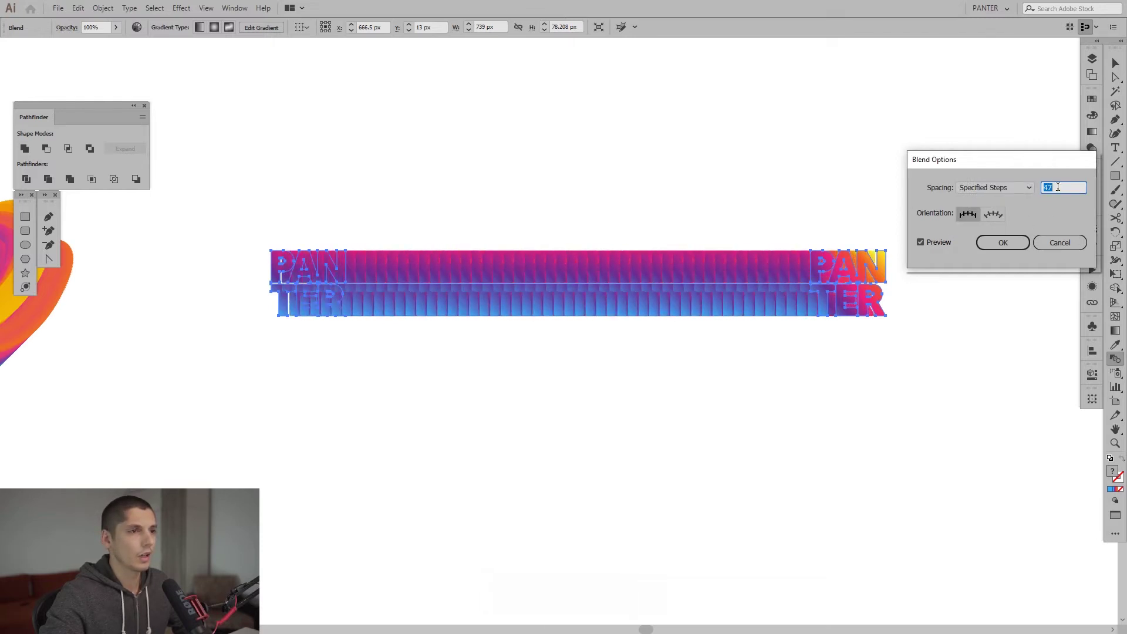
pyautogui.press('Up')
pyautogui.press('Up')
pyautogui.press('Up')
pyautogui.press('Up')
pyautogui.press('Up')
pyautogui.press('Up')
pyautogui.press('Up')
pyautogui.press('Up')
pyautogui.press('Up')
pyautogui.press('Up')
pyautogui.press('Up')
pyautogui.press('Up')
pyautogui.press('Up')
pyautogui.press('Up')
pyautogui.press('Up')
pyautogui.press('Up')
pyautogui.press('Up')
pyautogui.press('Up')
pyautogui.press('Up')
pyautogui.press('Up')
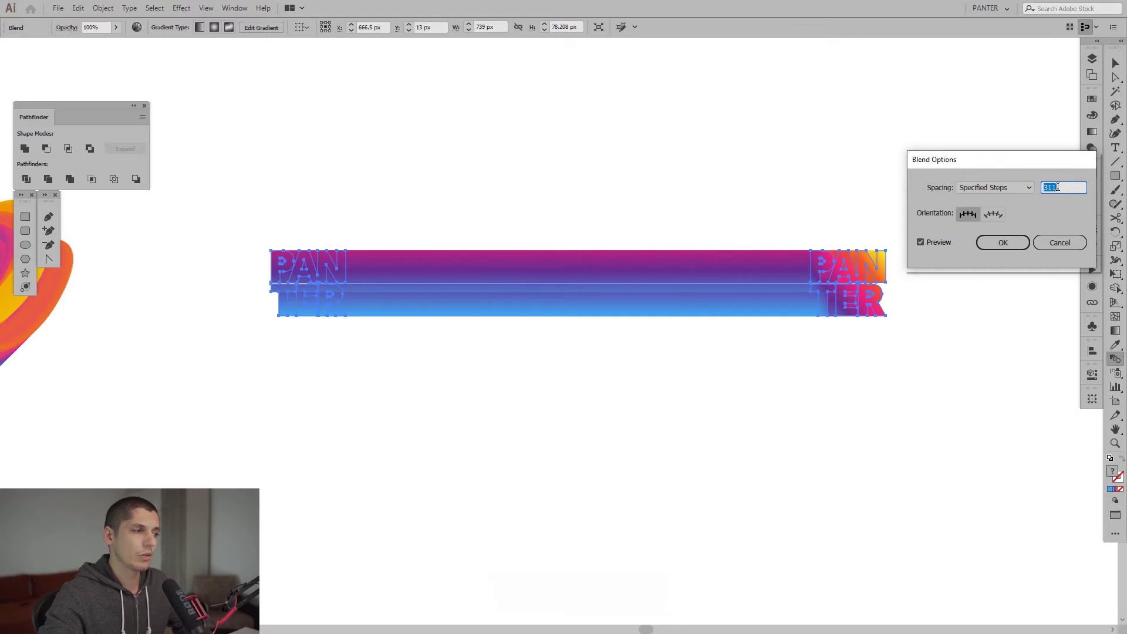
pyautogui.click(1002, 242)
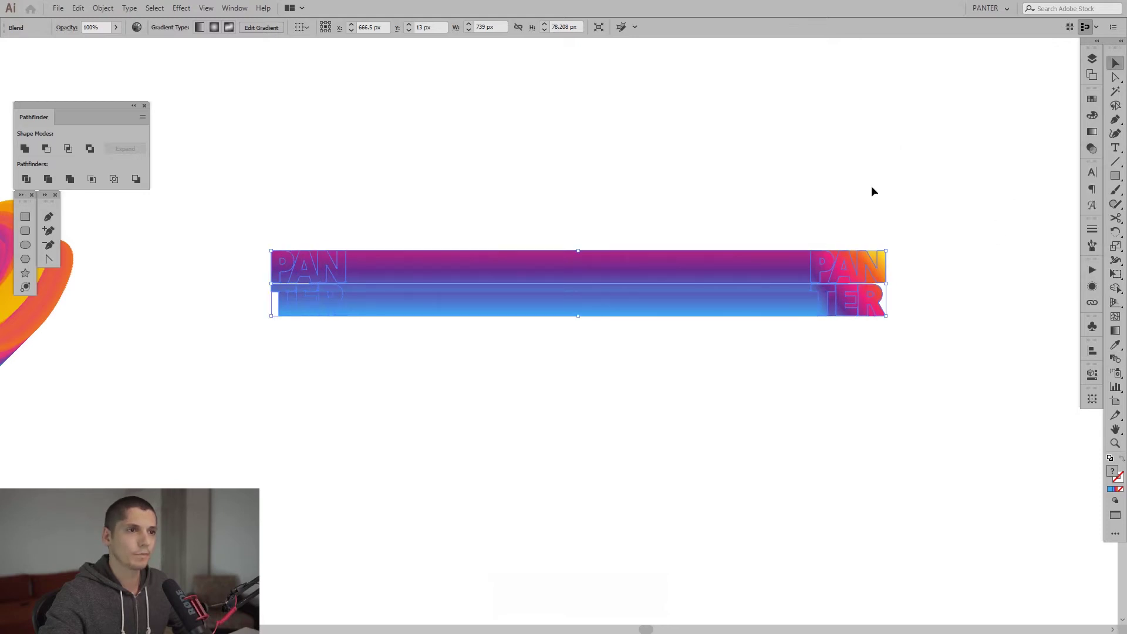
pyautogui.click(876, 205)
pyautogui.keyDown('alt'); pyautogui.scroll(3, 884, 252); pyautogui.keyUp('alt')
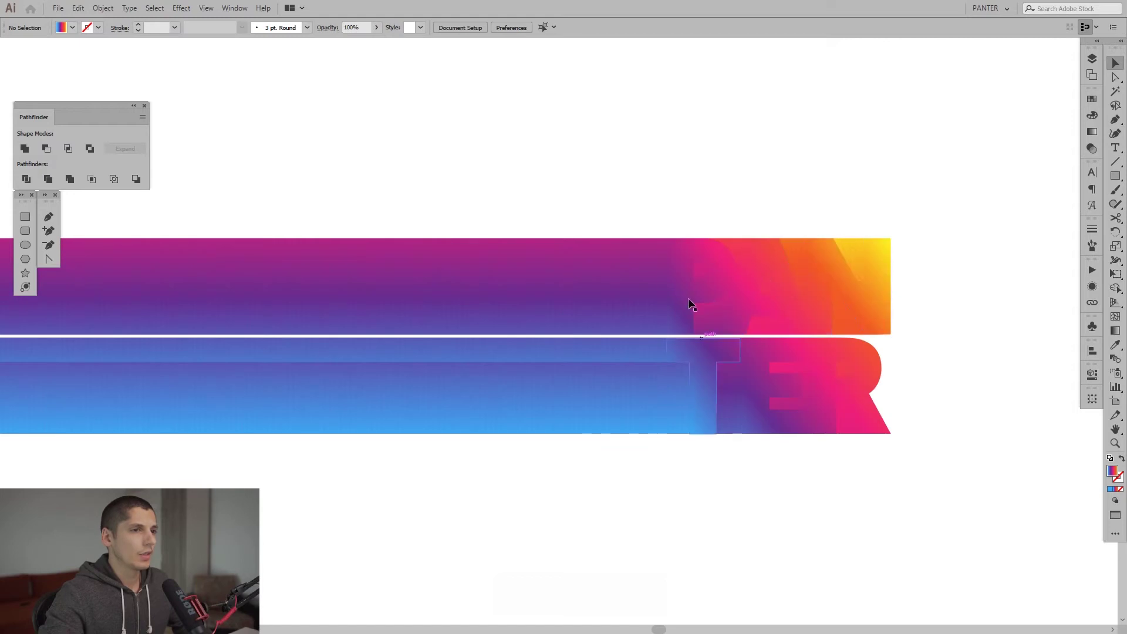
pyautogui.keyDown('alt'); pyautogui.scroll(-3, 697, 410); pyautogui.keyUp('alt')
pyautogui.press('space')
pyautogui.moveTo(541, 473); pyautogui.dragTo(704, 440)
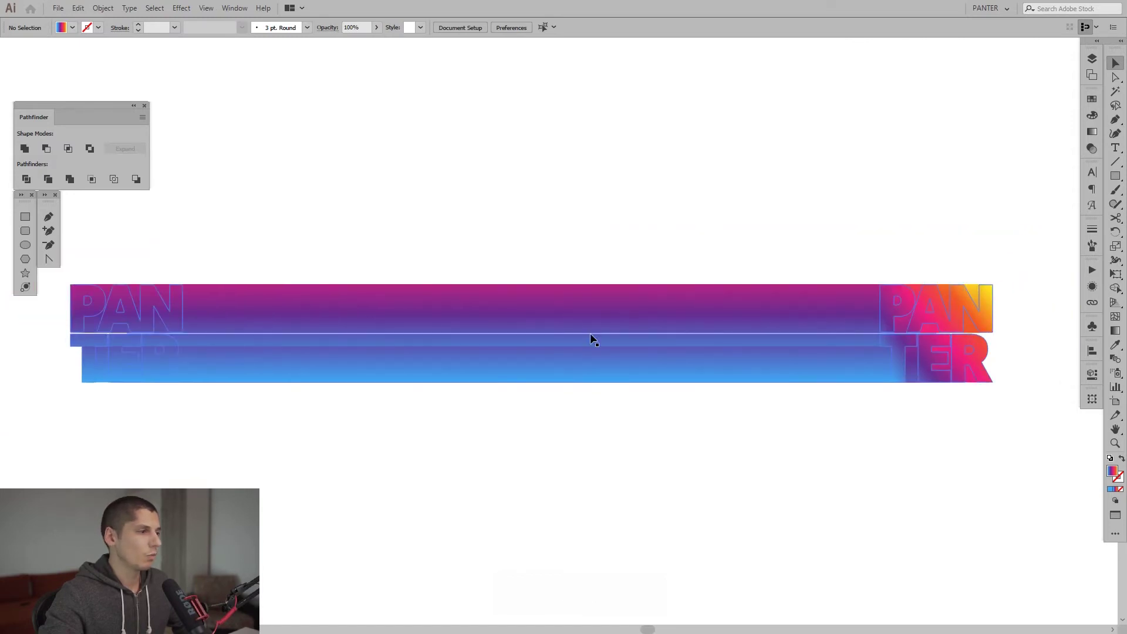
pyautogui.press('space')
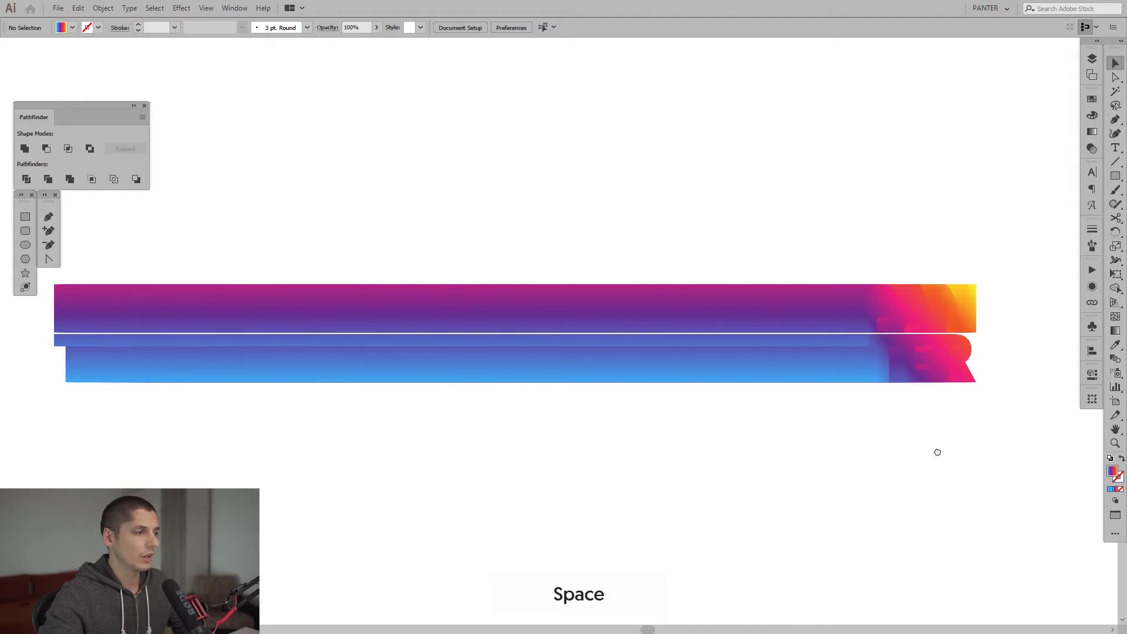
pyautogui.keyDown('alt'); pyautogui.scroll(6, 686, 362); pyautogui.keyUp('alt')
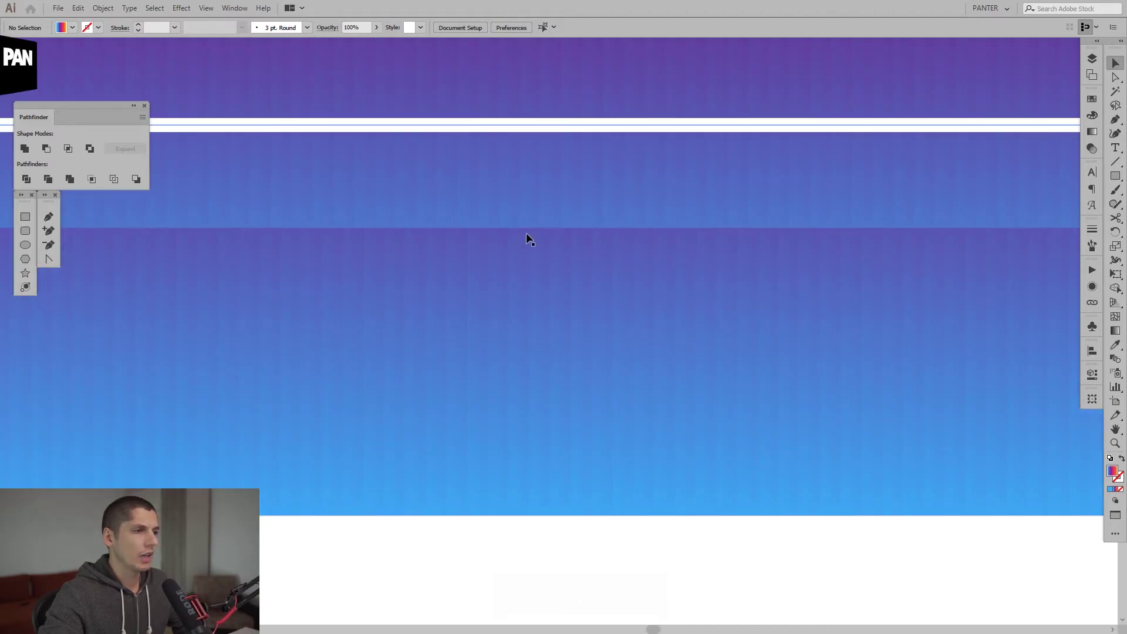
pyautogui.keyDown('alt'); pyautogui.scroll(-2, 594, 332); pyautogui.keyUp('alt')
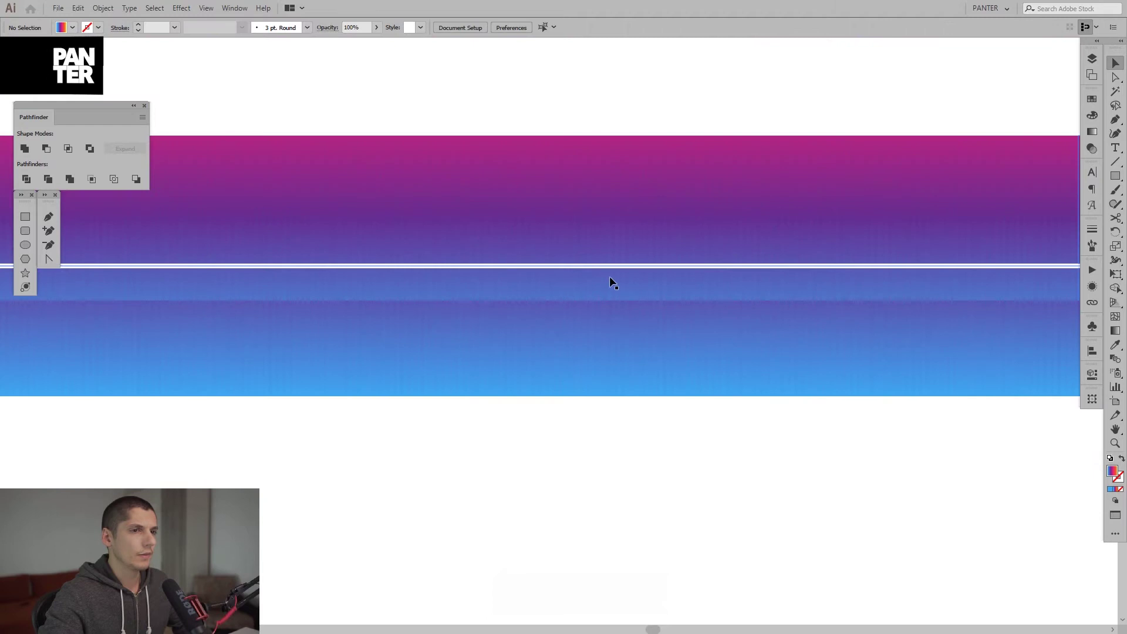
pyautogui.click(609, 275)
pyautogui.press('space')
pyautogui.moveTo(802, 330); pyautogui.dragTo(755, 347)
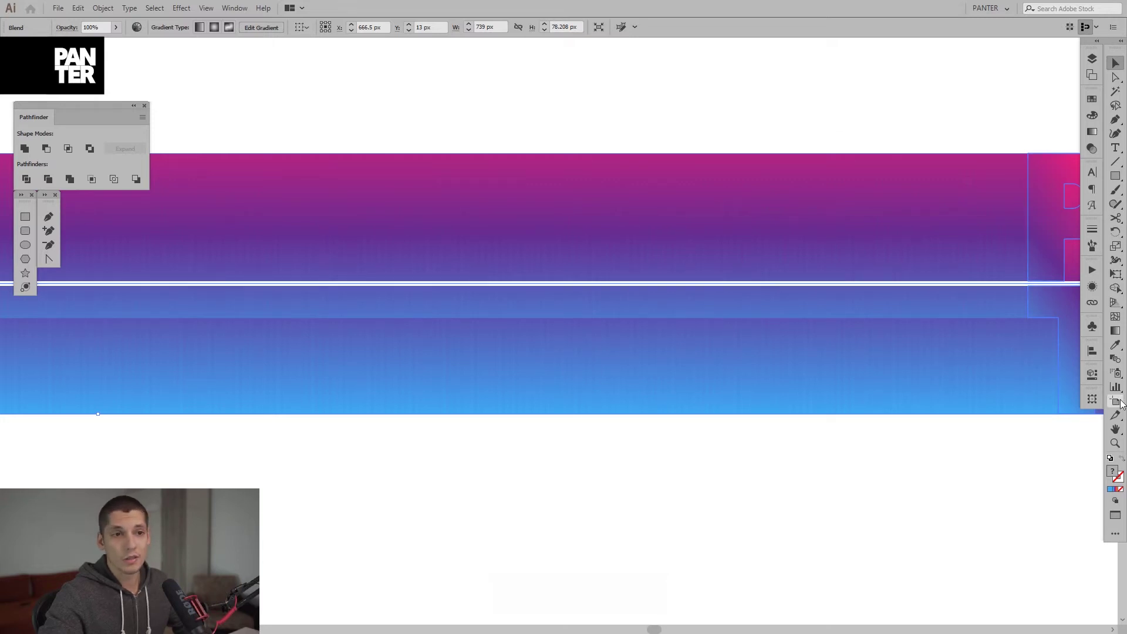
# - Raise the PANTER blend's Specified Steps above 311 with live preview, then deselect it
pyautogui.doubleClick(1118, 364)
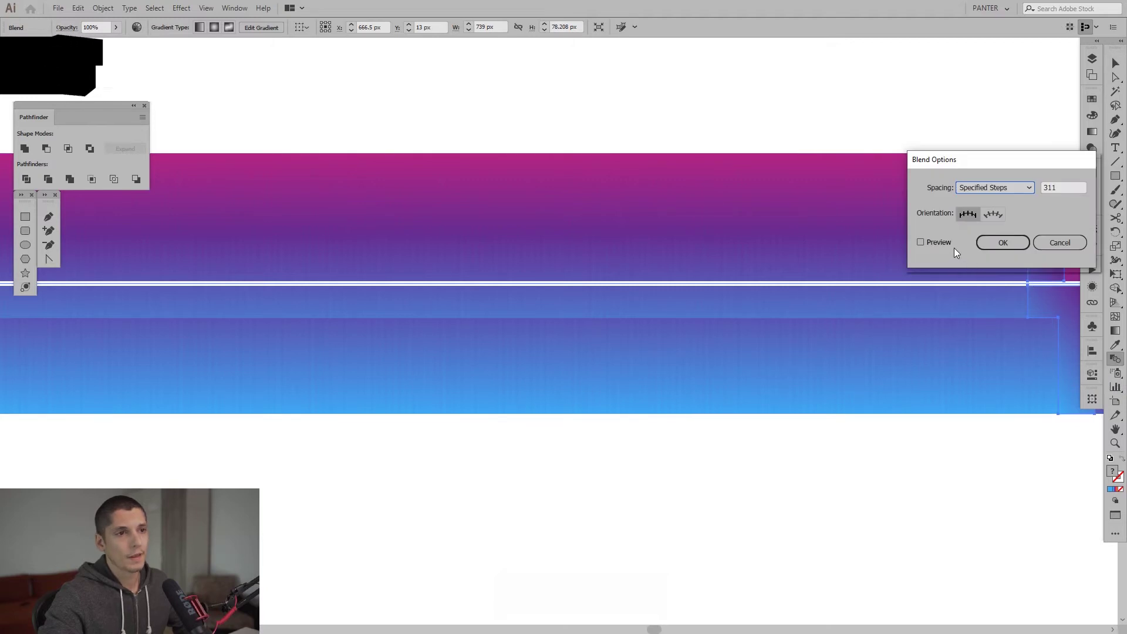
pyautogui.click(945, 242)
pyautogui.click(1060, 186)
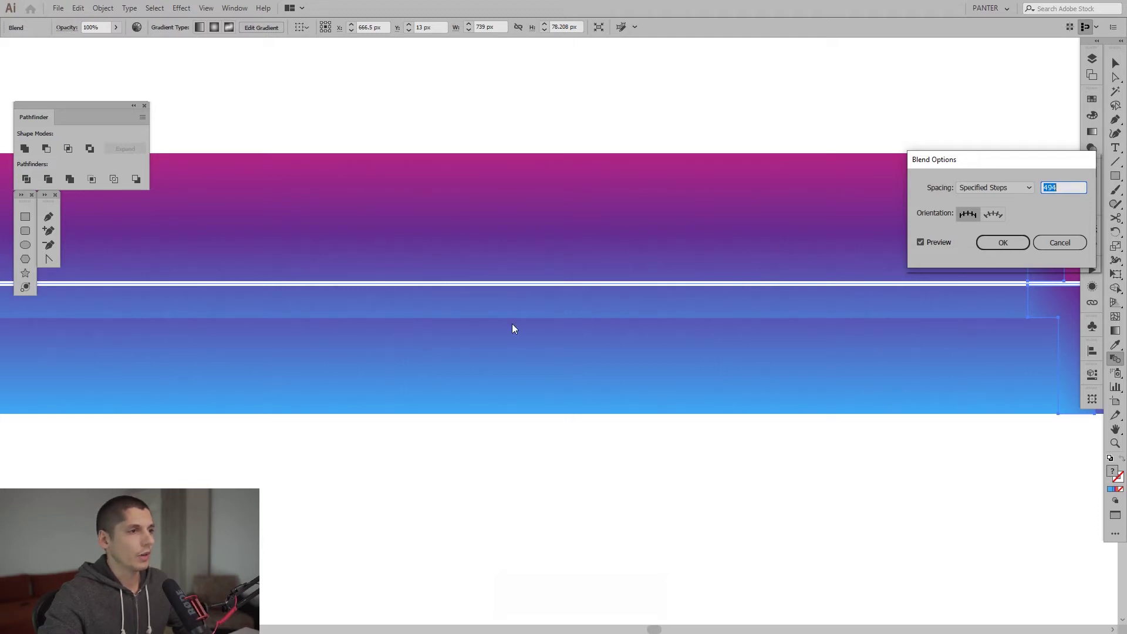
pyautogui.click(1003, 242)
pyautogui.press('v')
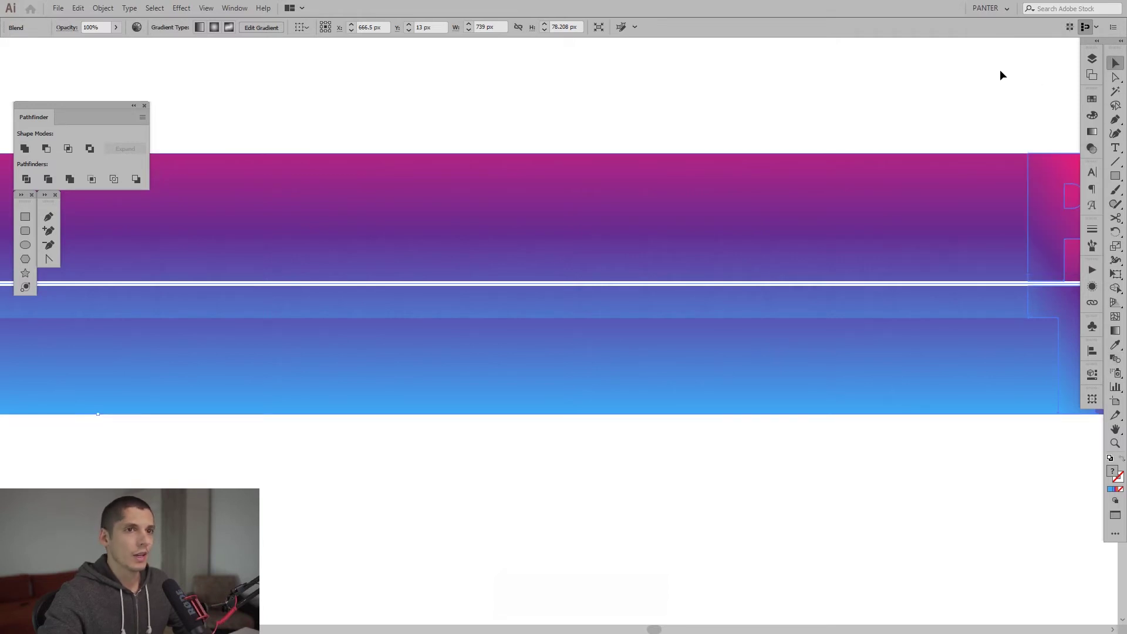
pyautogui.click(1002, 75)
pyautogui.scroll(-5, 765, 171)
# - Move the gradient PANTER band up and left beside the twisted ribbon
pyautogui.moveTo(724, 337); pyautogui.dragTo(711, 450)
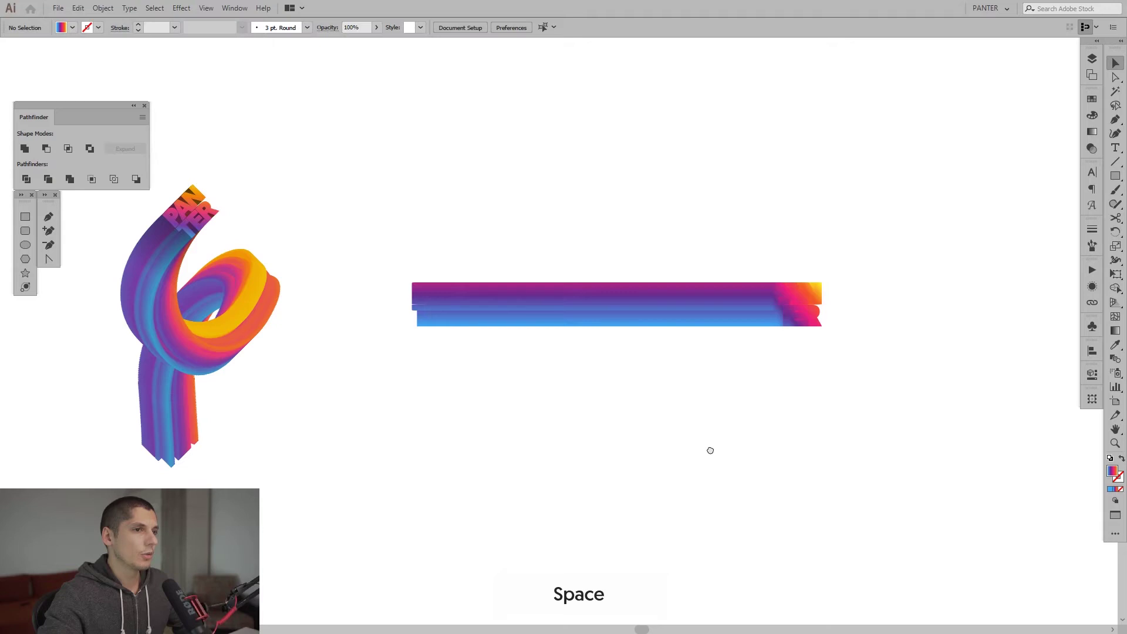
pyautogui.moveTo(631, 316); pyautogui.dragTo(600, 343)
pyautogui.scroll(1, 885, 475)
# - Drag out a trial copy of the band, undo it, and deselect
pyautogui.hotkey('ctrl', 'a')
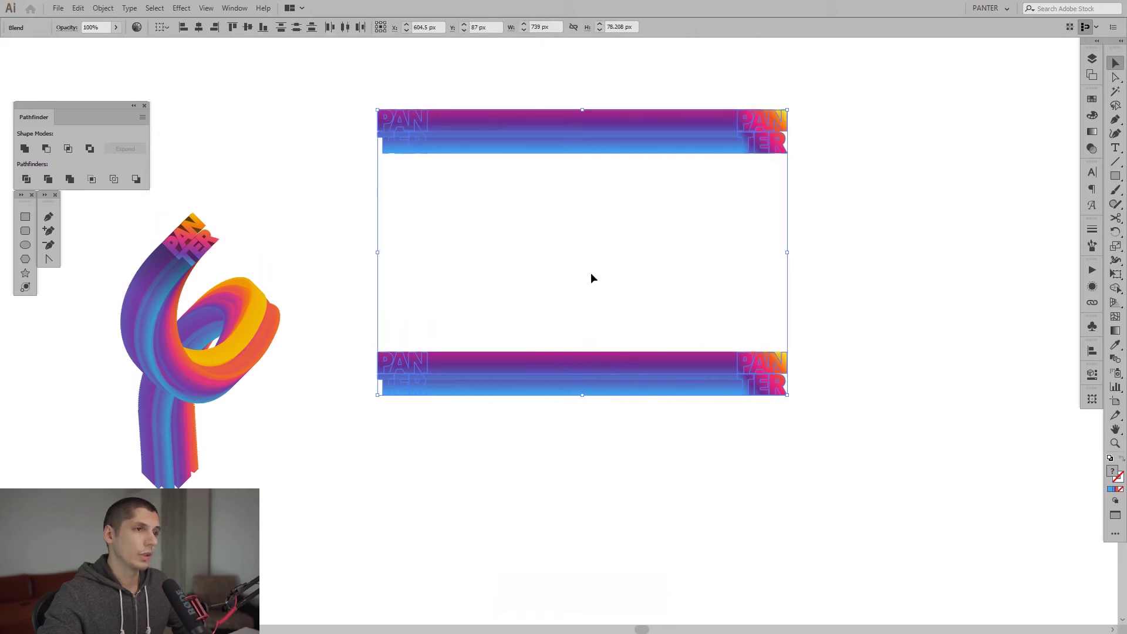
pyautogui.moveTo(521, 362); pyautogui.dragTo(657, 312)
pyautogui.moveTo(797, 441); pyautogui.dragTo(797, 441)
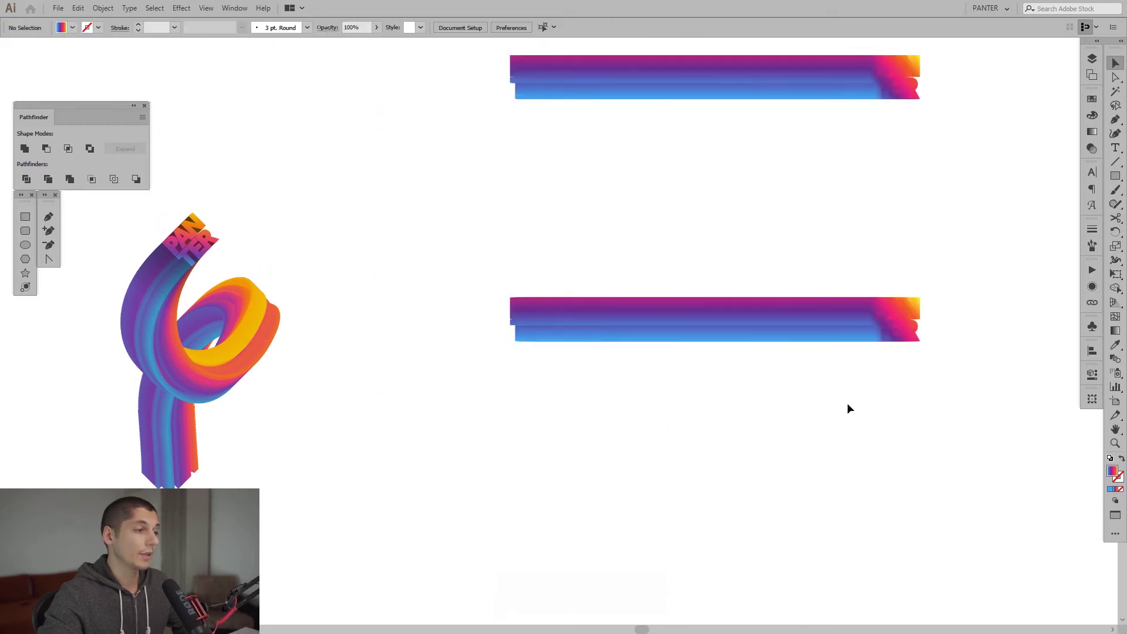
pyautogui.hotkey('ctrl', 'z')
pyautogui.scroll(-5, 851, 413)
pyautogui.click(709, 406)
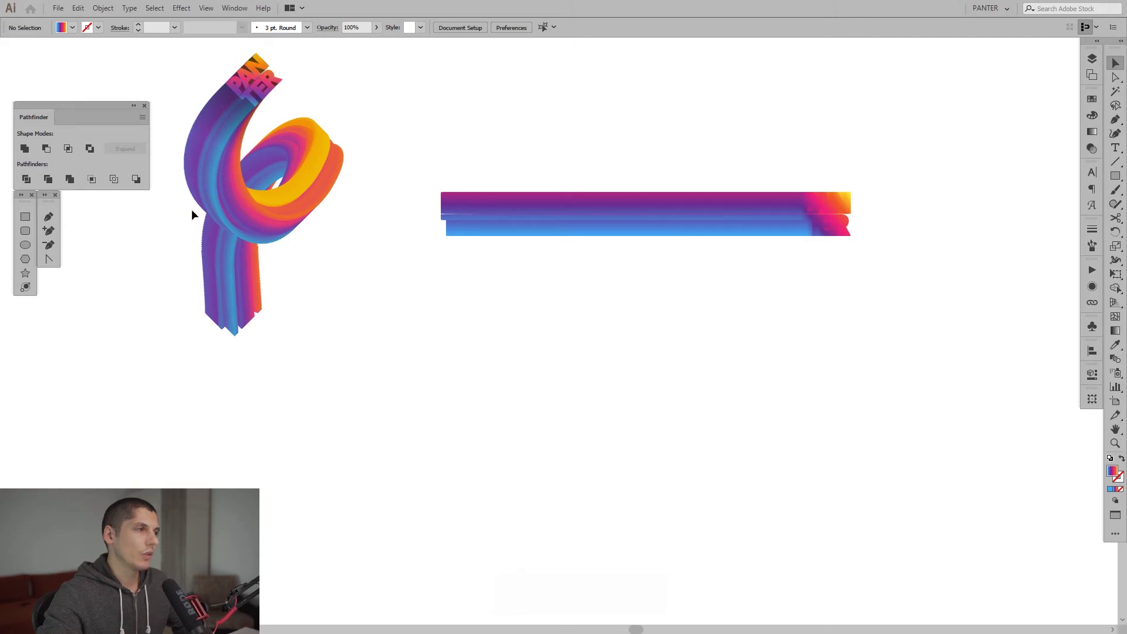
pyautogui.press('space')
pyautogui.moveTo(403, 352); pyautogui.dragTo(411, 320)
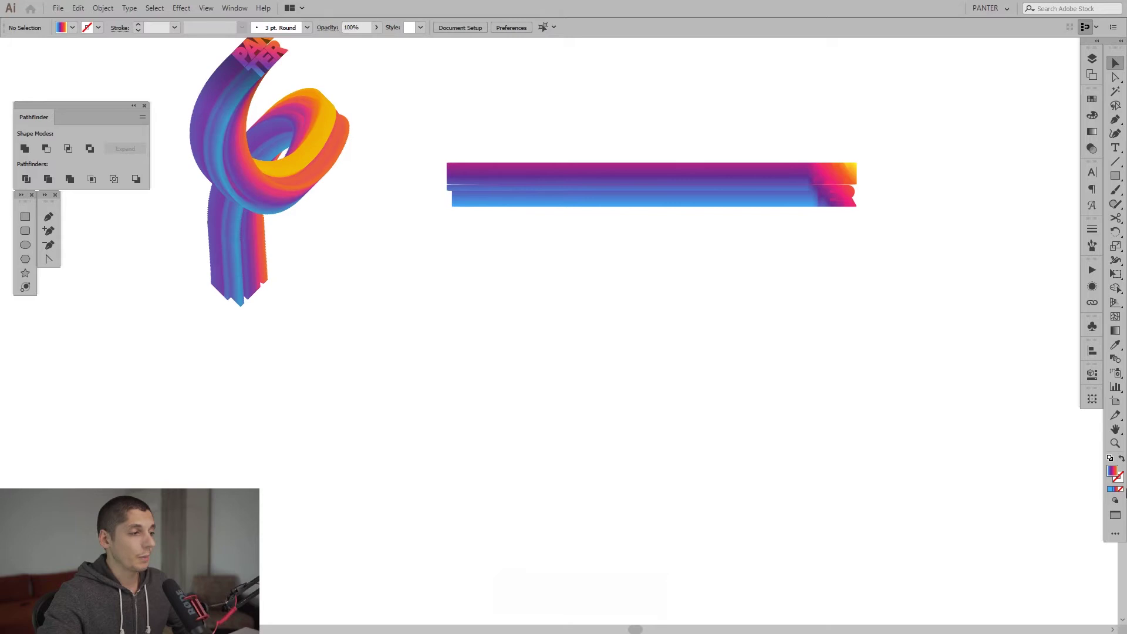
# - Set new-path colours to no fill and a 1 pt black stroke from the Swatches panel
pyautogui.click(1091, 100)
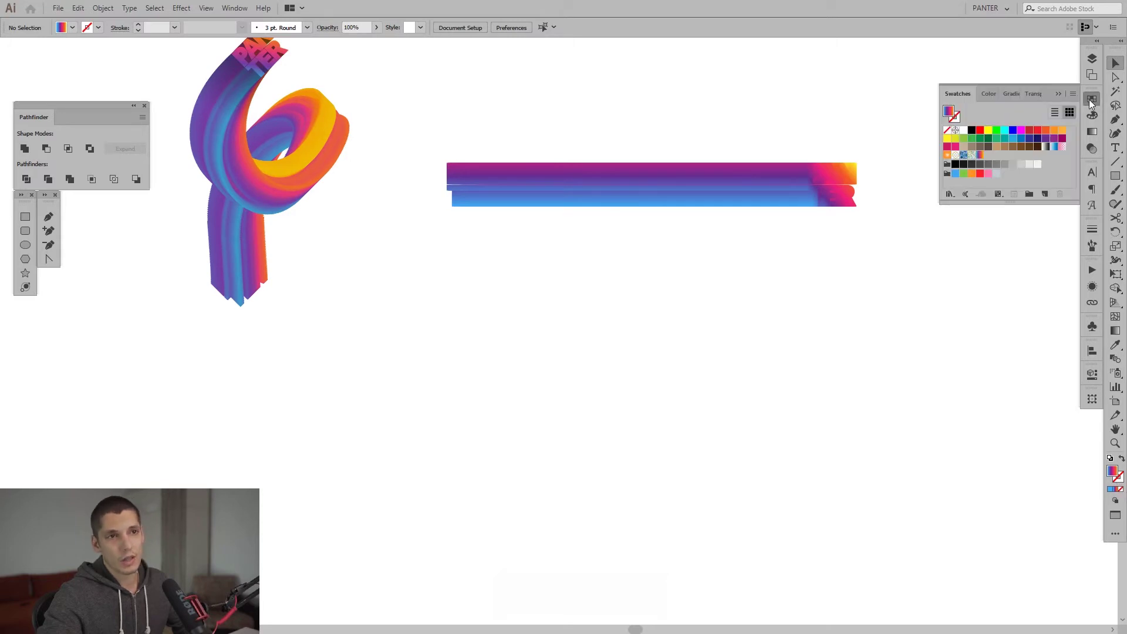
pyautogui.click(971, 132)
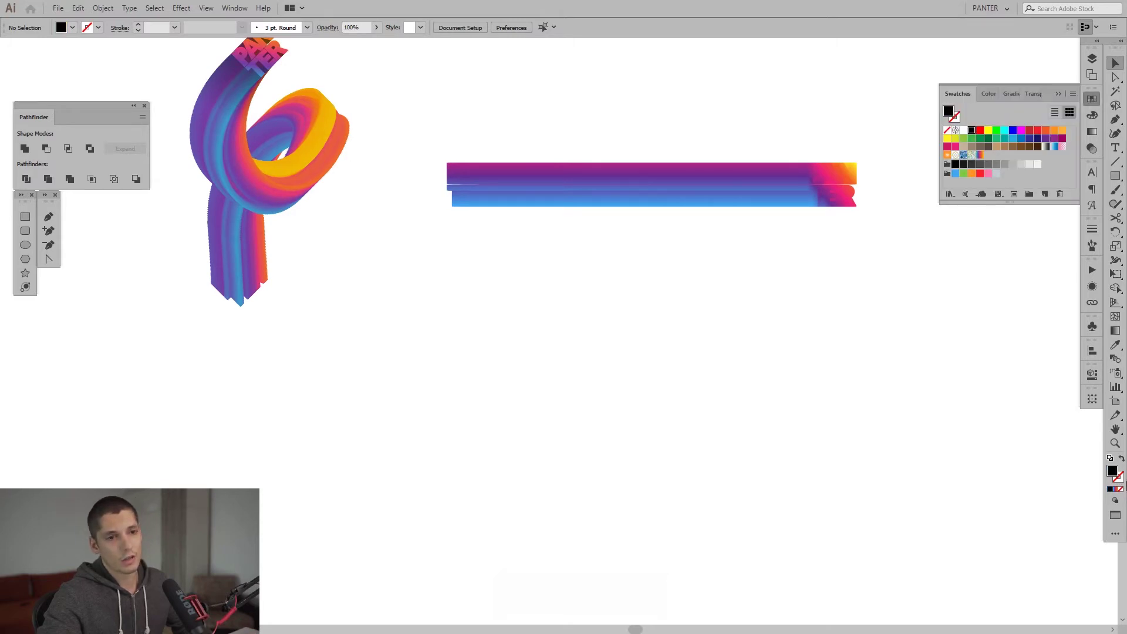
pyautogui.click(1122, 461)
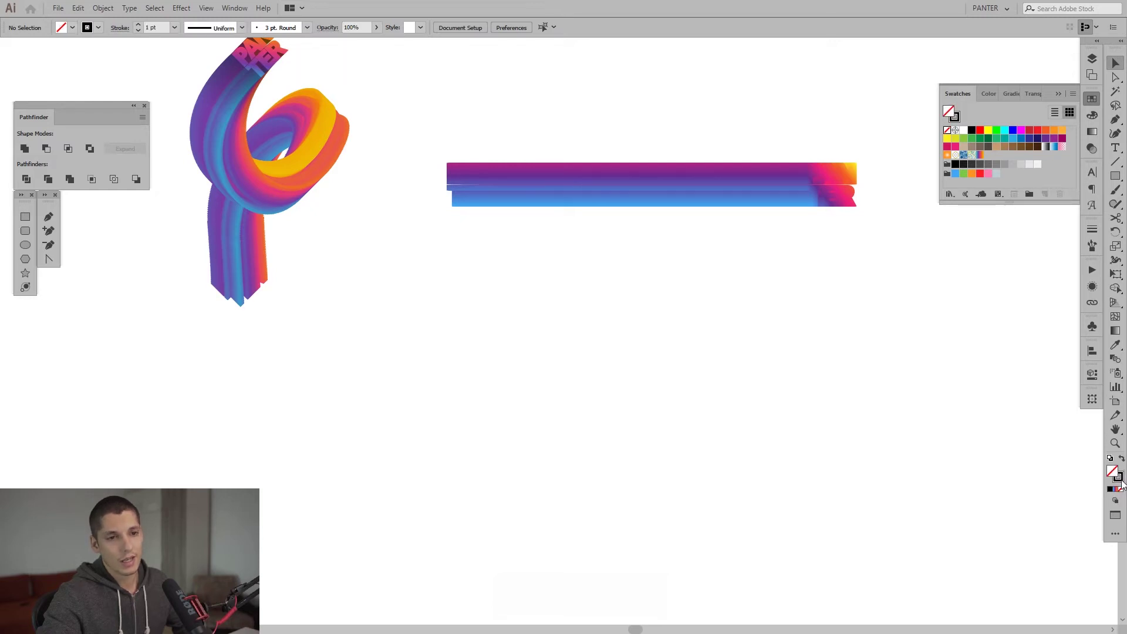
pyautogui.click(1120, 478)
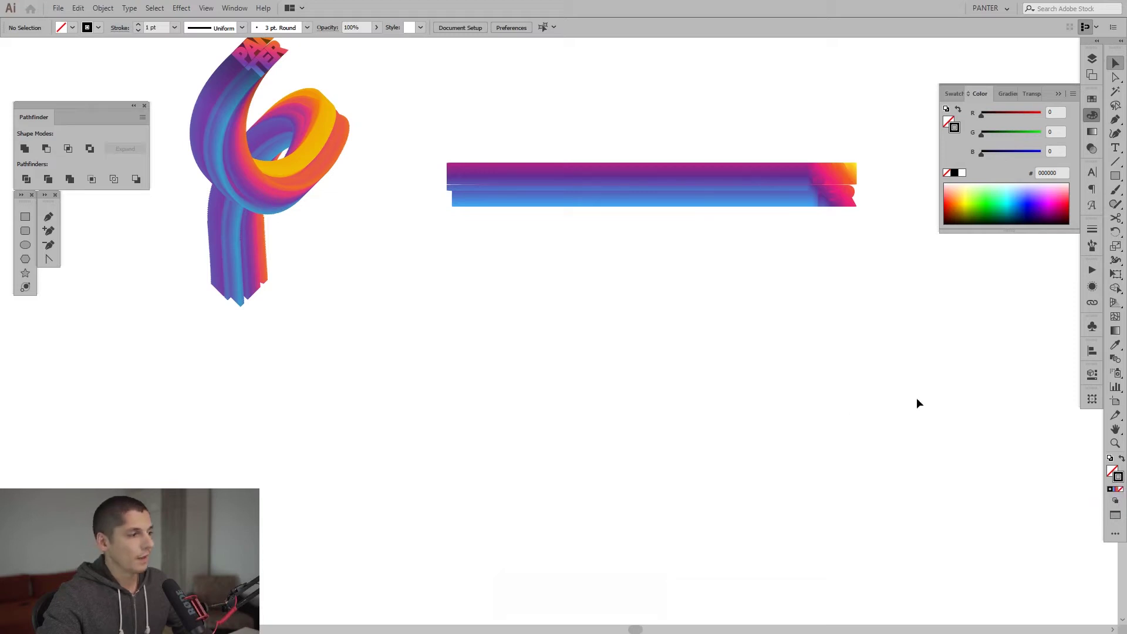
pyautogui.click(1069, 90)
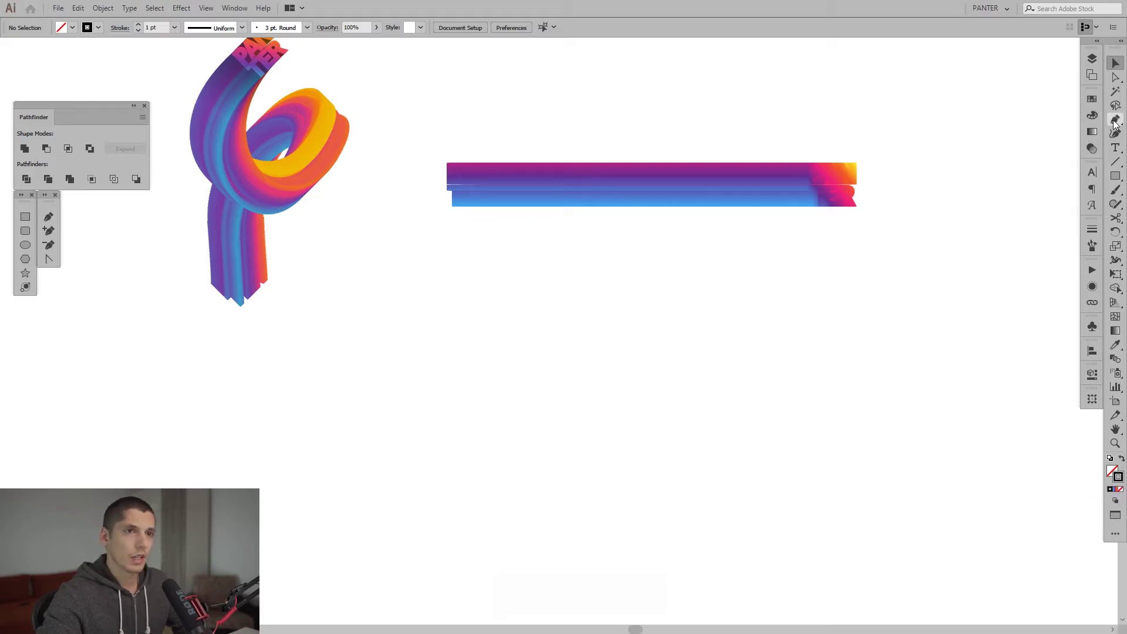
# - Pick the Pen tool and bring empty canvas below the artwork into view
pyautogui.click(1115, 121)
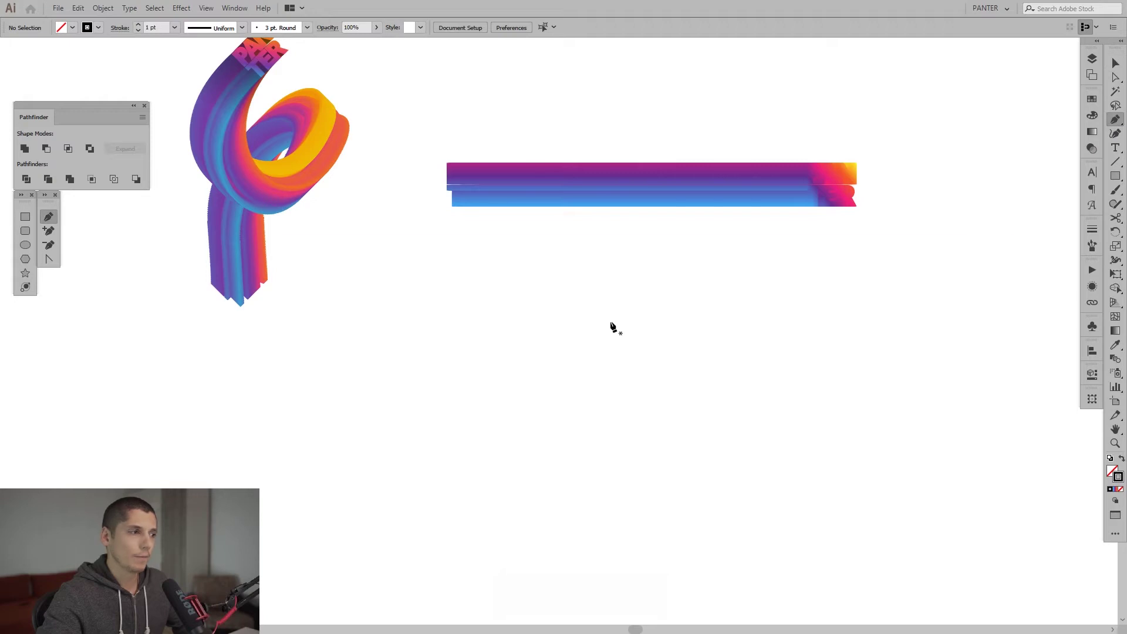
pyautogui.press('space')
pyautogui.moveTo(581, 332); pyautogui.dragTo(617, 353)
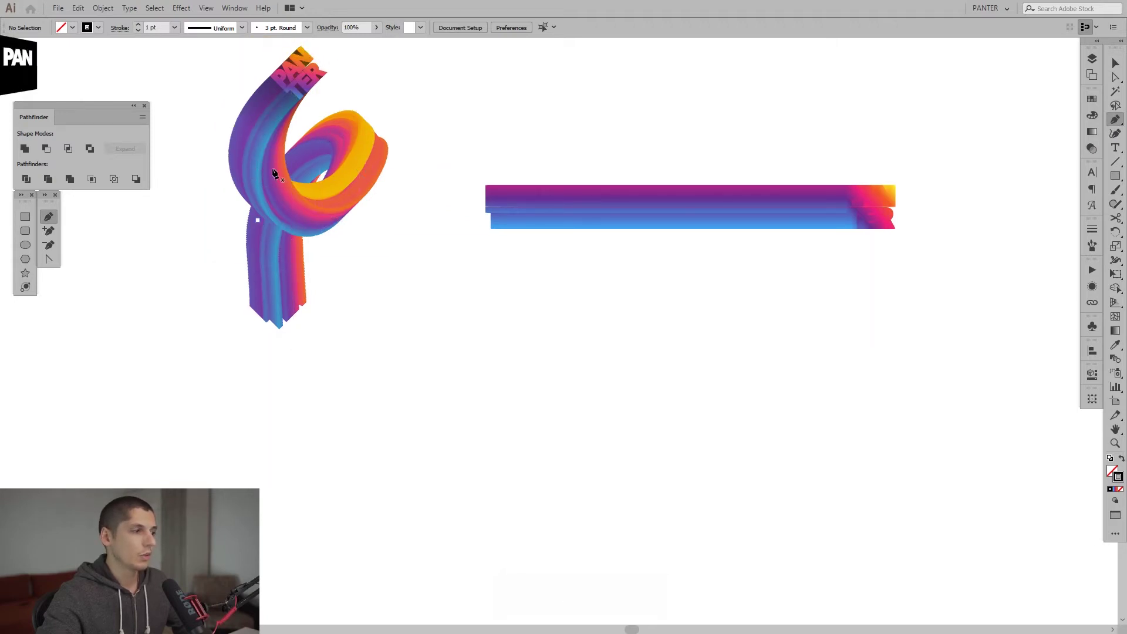
pyautogui.press('space')
pyautogui.moveTo(636, 363); pyautogui.dragTo(608, 275)
pyautogui.press('space')
pyautogui.moveTo(566, 219); pyautogui.dragTo(538, 199)
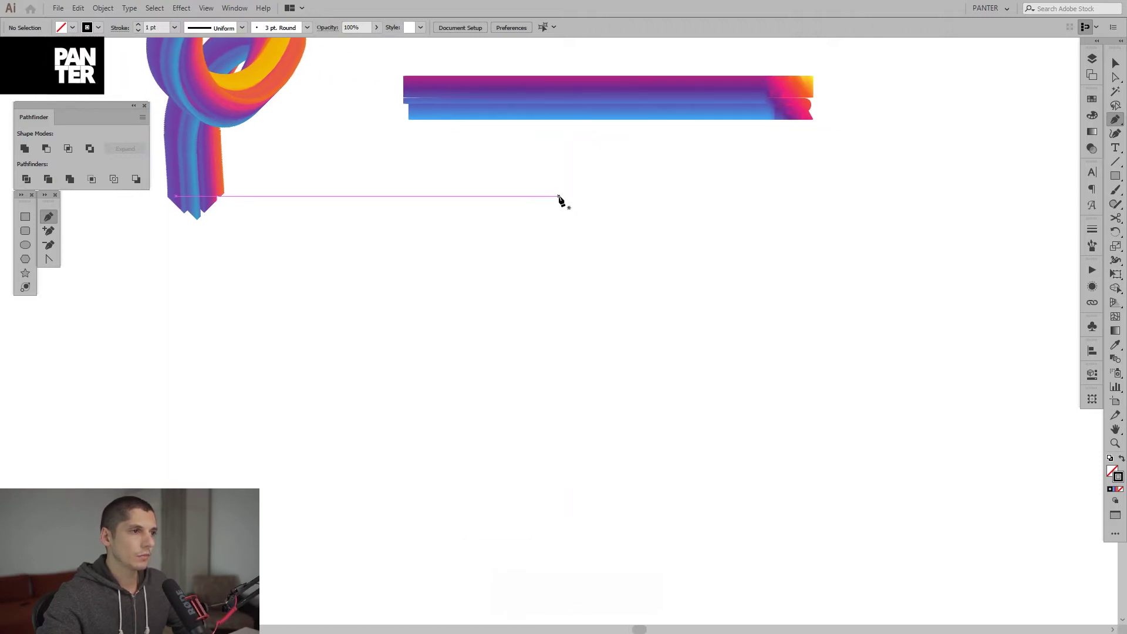
# - Draw the loop's first curved anchors, swinging down and back up to the right
pyautogui.click(559, 197)
pyautogui.moveTo(537, 249)
pyautogui.mouseDown()
pyautogui.moveTo(548, 227)
pyautogui.moveTo(530, 256)
pyautogui.mouseUp()
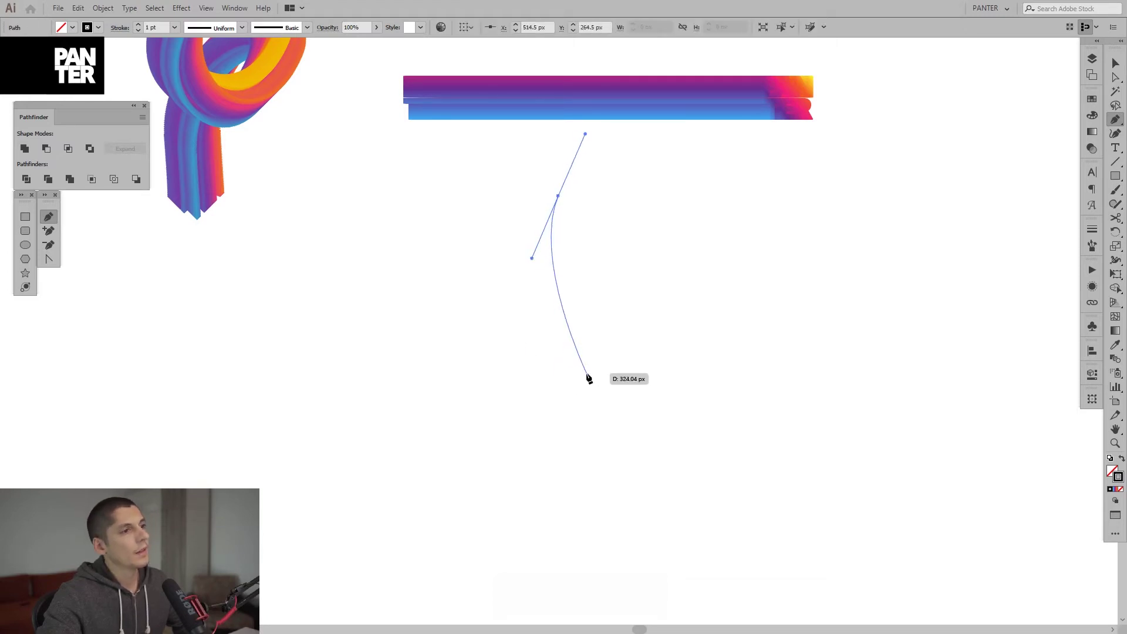
pyautogui.moveTo(568, 372); pyautogui.dragTo(652, 444)
pyautogui.moveTo(641, 430)
pyautogui.mouseDown()
pyautogui.moveTo(745, 531)
pyautogui.moveTo(728, 489)
pyautogui.moveTo(641, 415)
pyautogui.mouseUp()
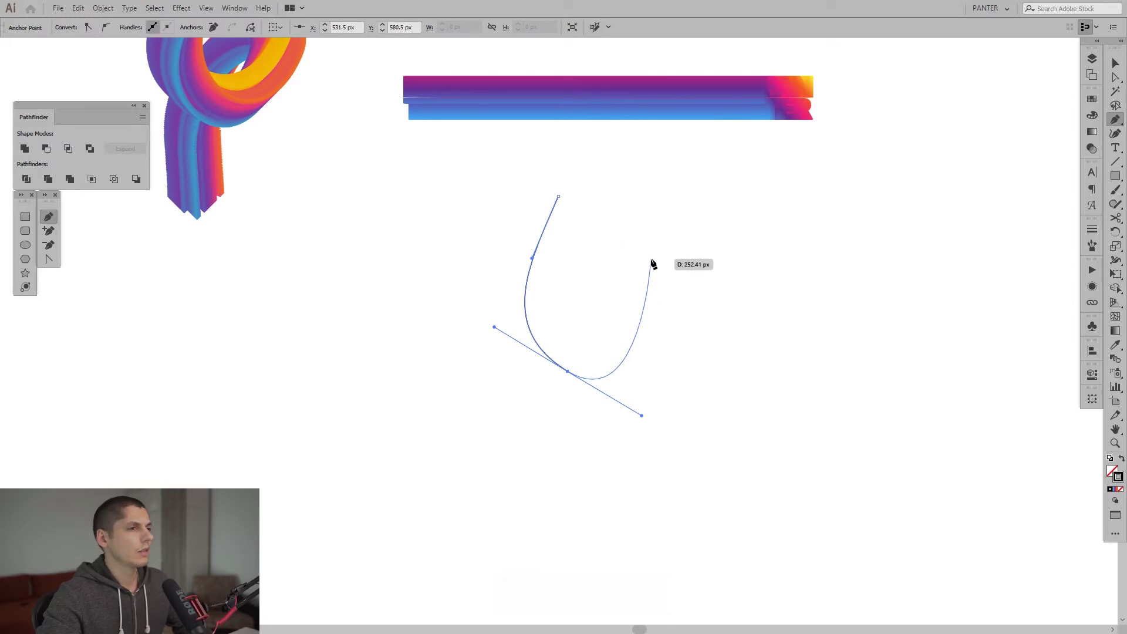
pyautogui.moveTo(655, 261); pyautogui.dragTo(625, 227)
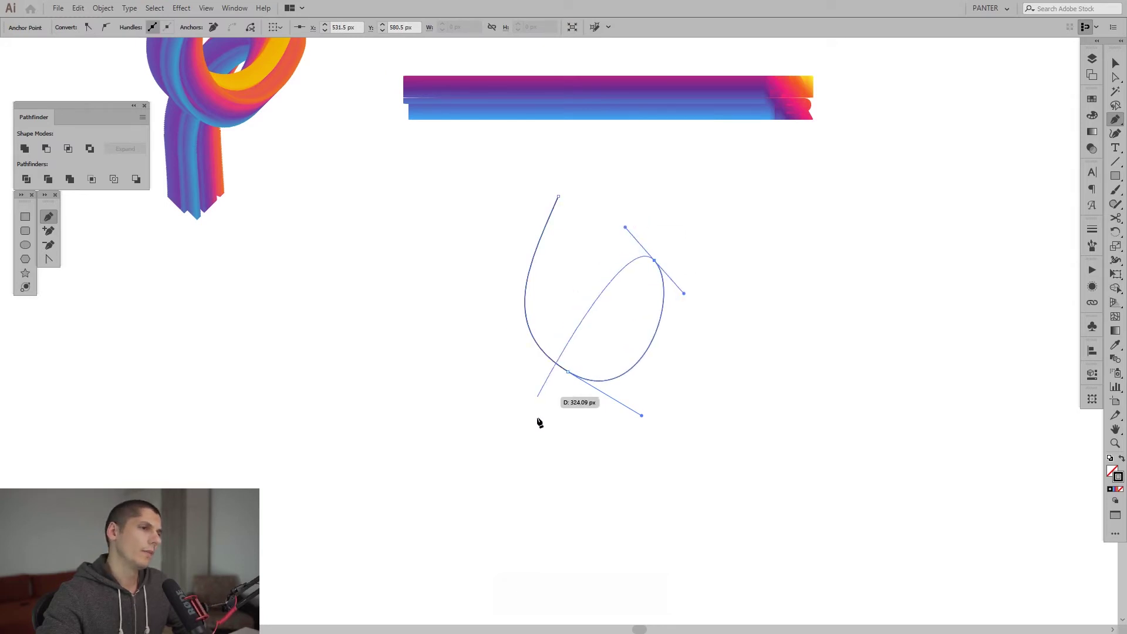
# - Extend the path down to a smooth bottom anchor with vertical handles, ending the path
pyautogui.press('space')
pyautogui.moveTo(548, 448); pyautogui.dragTo(544, 418)
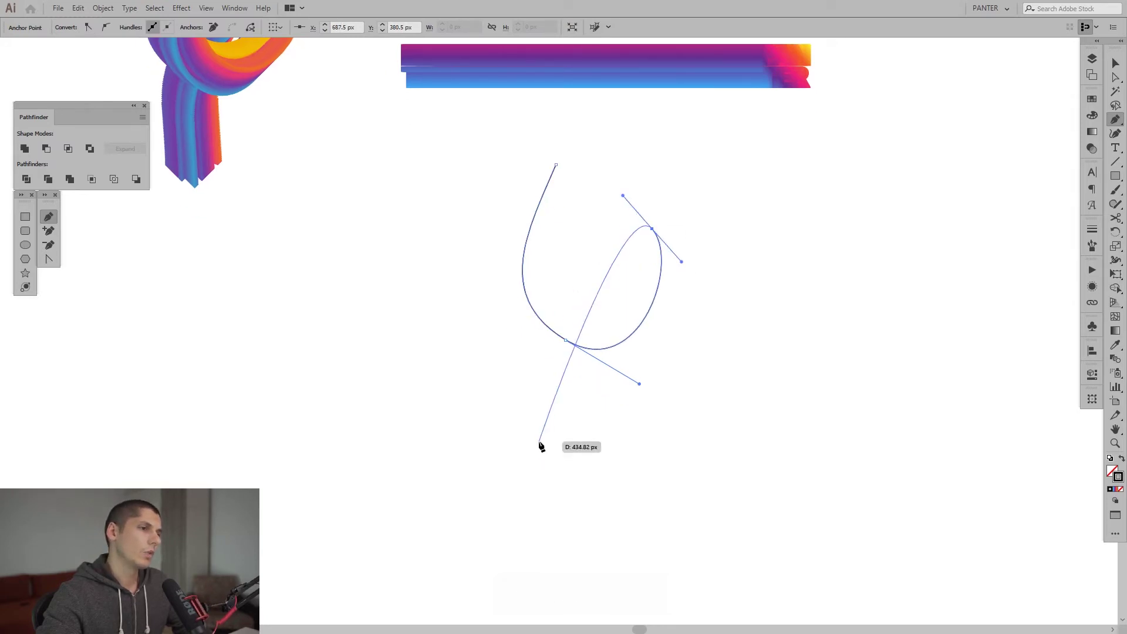
pyautogui.scroll(-1, 541, 446)
pyautogui.moveTo(544, 445); pyautogui.dragTo(552, 567)
pyautogui.press('shift')
pyautogui.press('v')
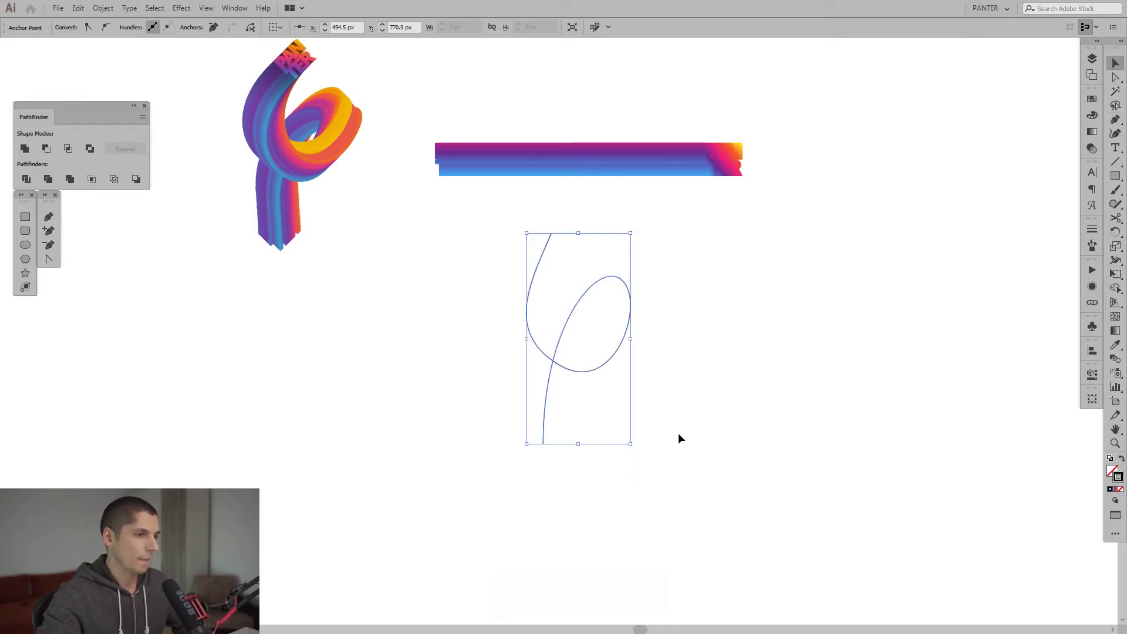
# - Move the new looped path straight down and deselect it
pyautogui.moveTo(607, 350); pyautogui.dragTo(608, 401)
pyautogui.click(661, 421)
pyautogui.scroll(5, 566, 308)
pyautogui.moveTo(566, 308); pyautogui.dragTo(551, 299)
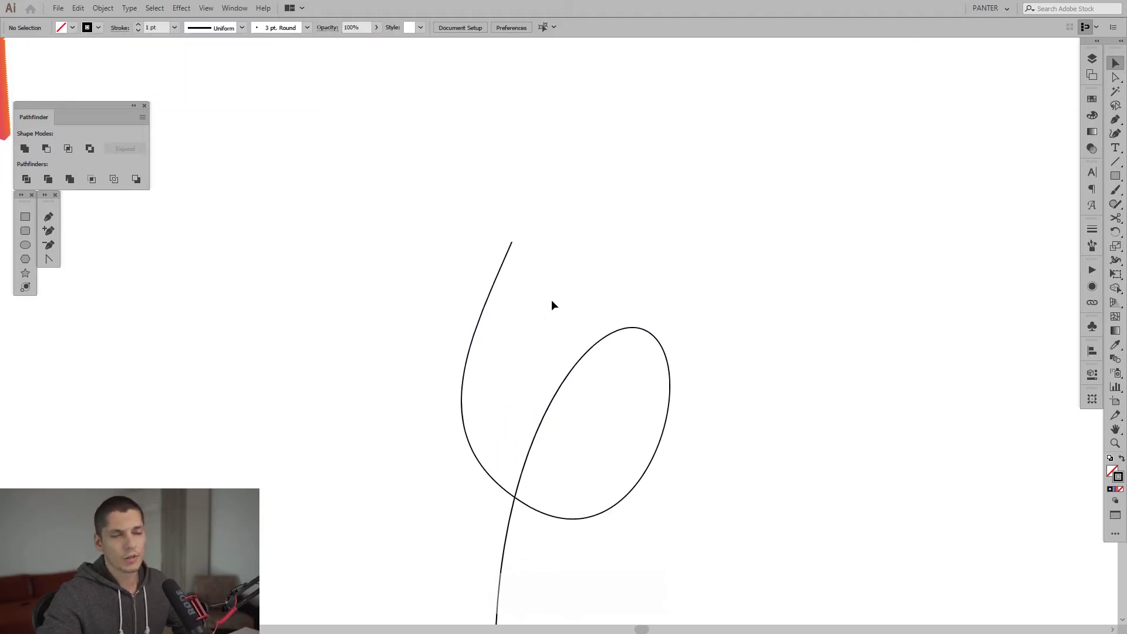
pyautogui.moveTo(500, 276); pyautogui.dragTo(488, 228)
pyautogui.click(516, 318)
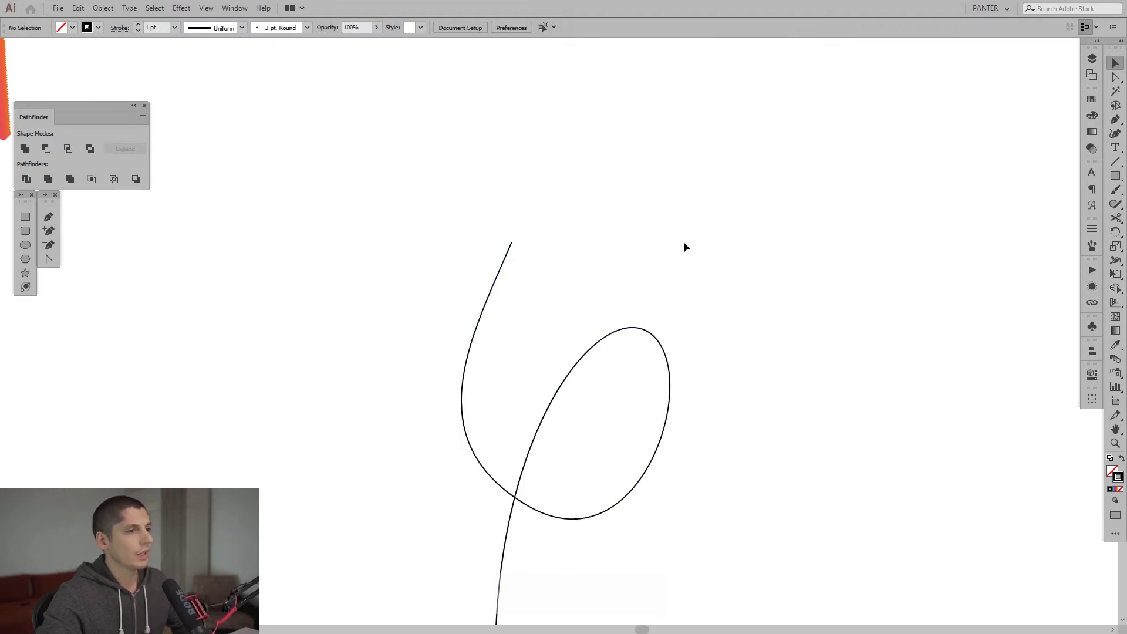
# - With Direct Selection, angle the top anchor's handle and shift the path's top end right
pyautogui.click(1115, 78)
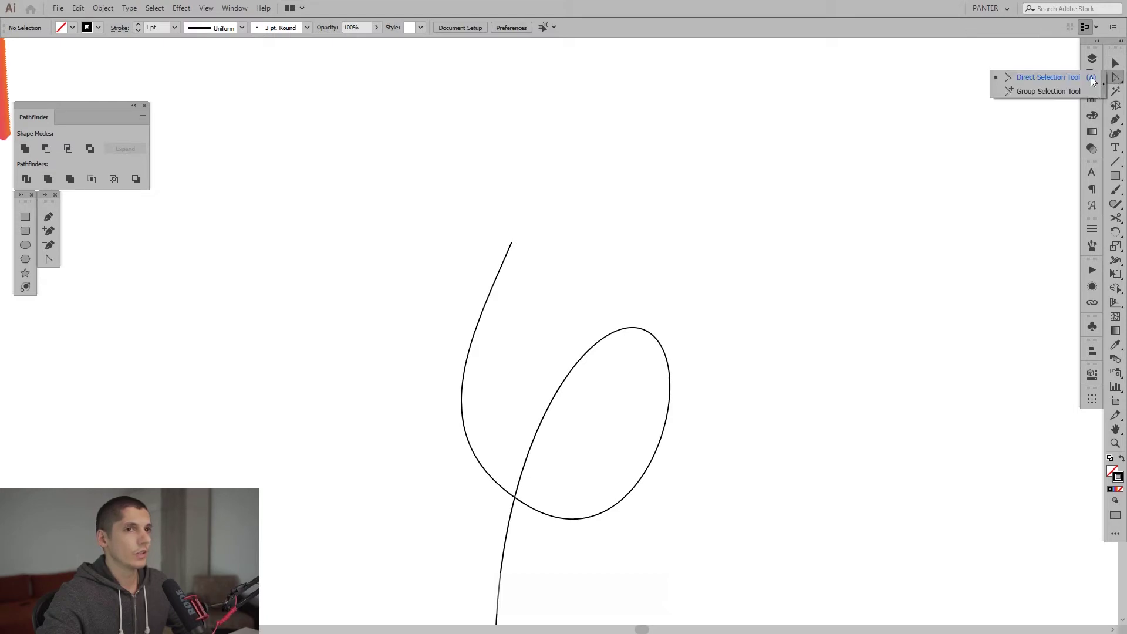
pyautogui.moveTo(526, 240); pyautogui.dragTo(360, 282)
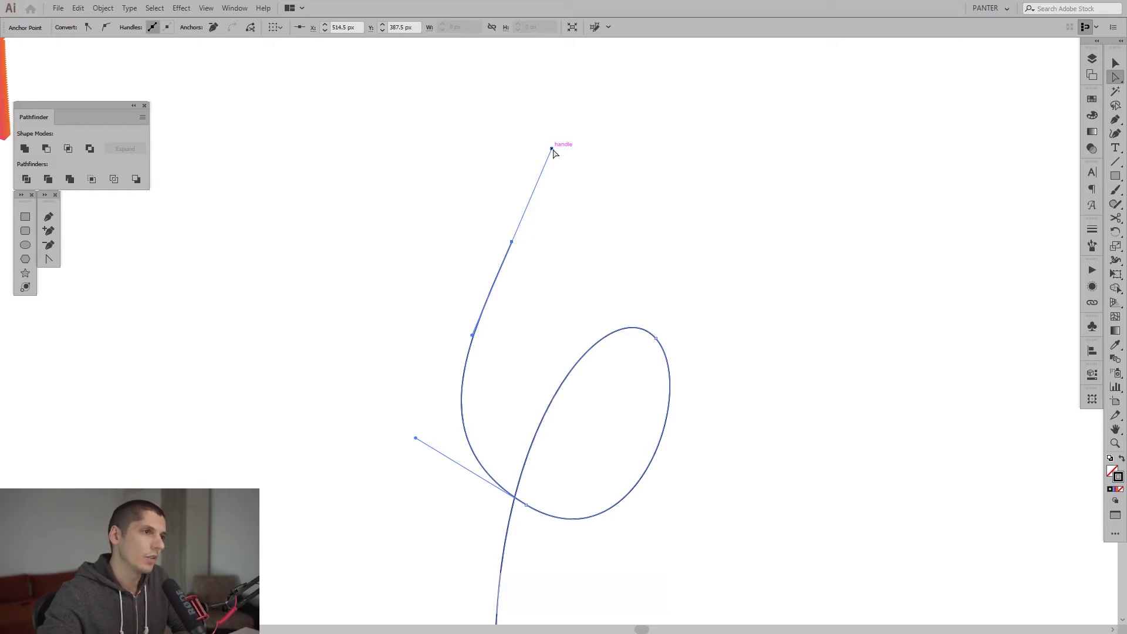
pyautogui.moveTo(552, 149); pyautogui.dragTo(575, 172)
pyautogui.click(511, 242)
pyautogui.moveTo(510, 243); pyautogui.dragTo(531, 242)
pyautogui.click(526, 506)
# - Rotate the loop's upper-right handles and bend the lower stem's curve
pyautogui.press('space')
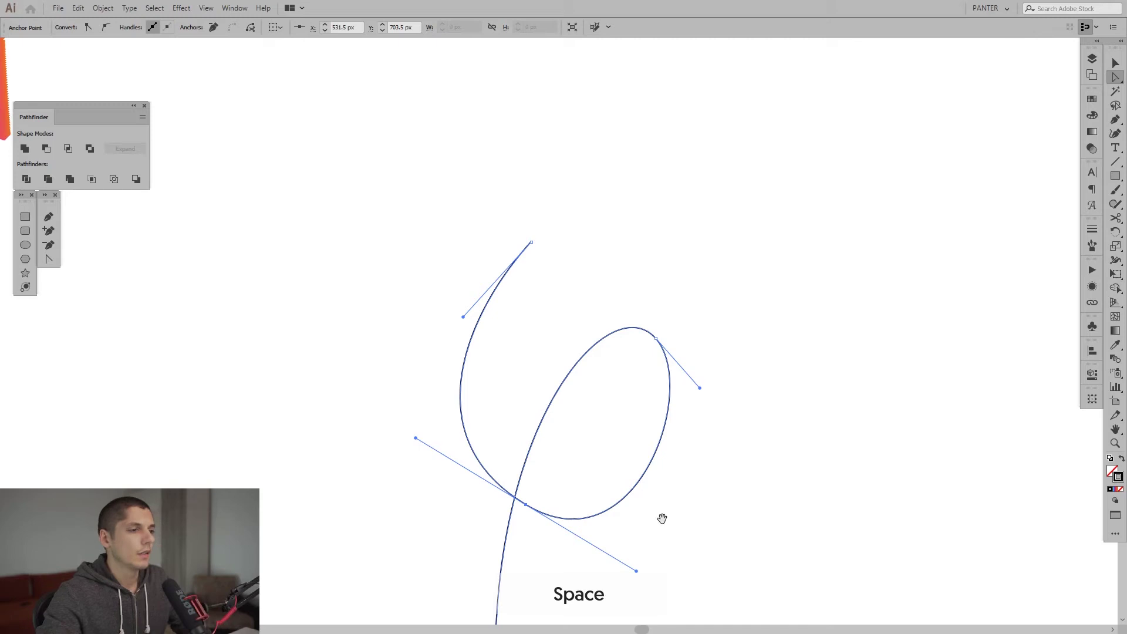
pyautogui.moveTo(662, 519); pyautogui.dragTo(687, 444)
pyautogui.moveTo(745, 213); pyautogui.dragTo(660, 278)
pyautogui.moveTo(636, 214); pyautogui.dragTo(601, 239)
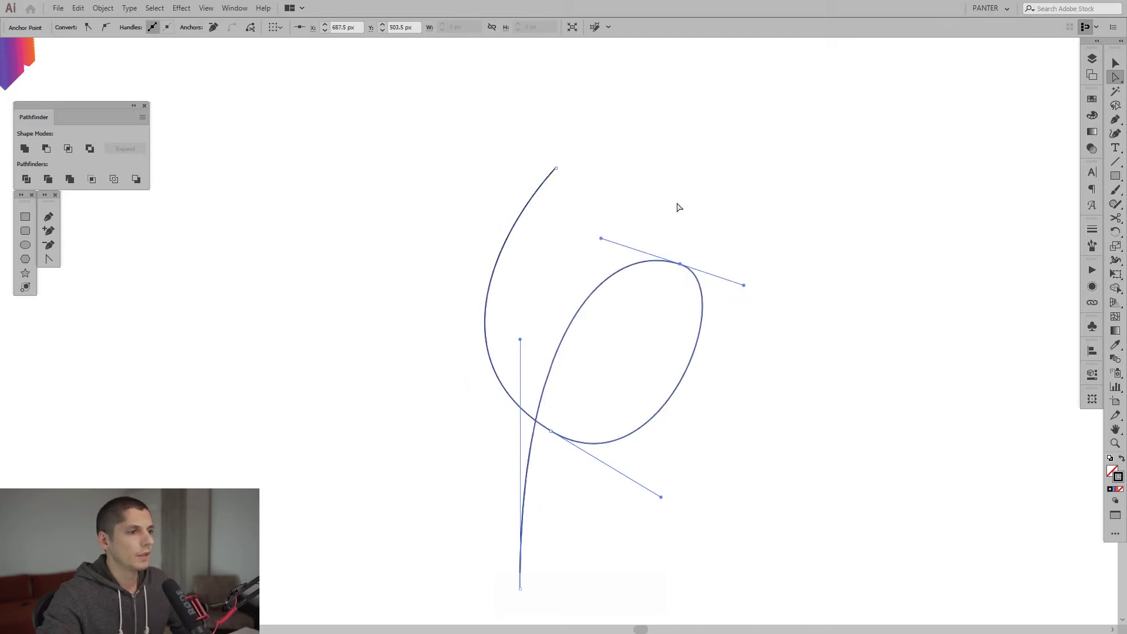
pyautogui.moveTo(521, 341)
pyautogui.mouseDown()
pyautogui.moveTo(499, 389)
pyautogui.moveTo(489, 371)
pyautogui.mouseUp()
pyautogui.click(466, 380)
# - Lengthen the lower-right anchor's handle to make the loop rounder
pyautogui.scroll(-2, 467, 375)
pyautogui.press('space')
pyautogui.moveTo(676, 372); pyautogui.dragTo(692, 382)
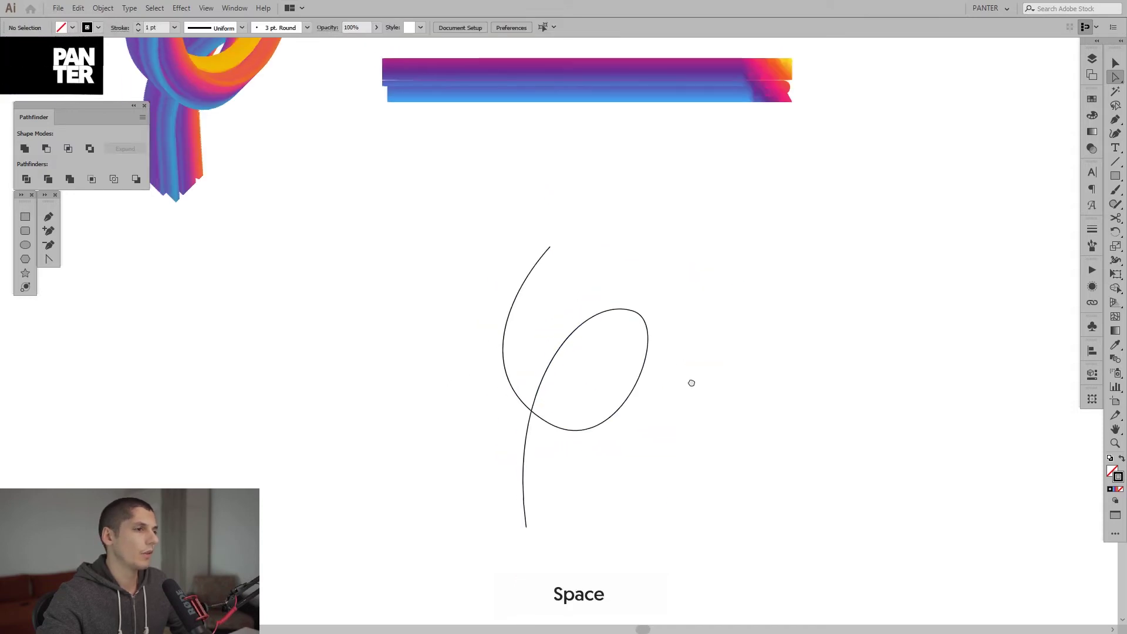
pyautogui.scroll(2, 528, 414)
pyautogui.click(574, 437)
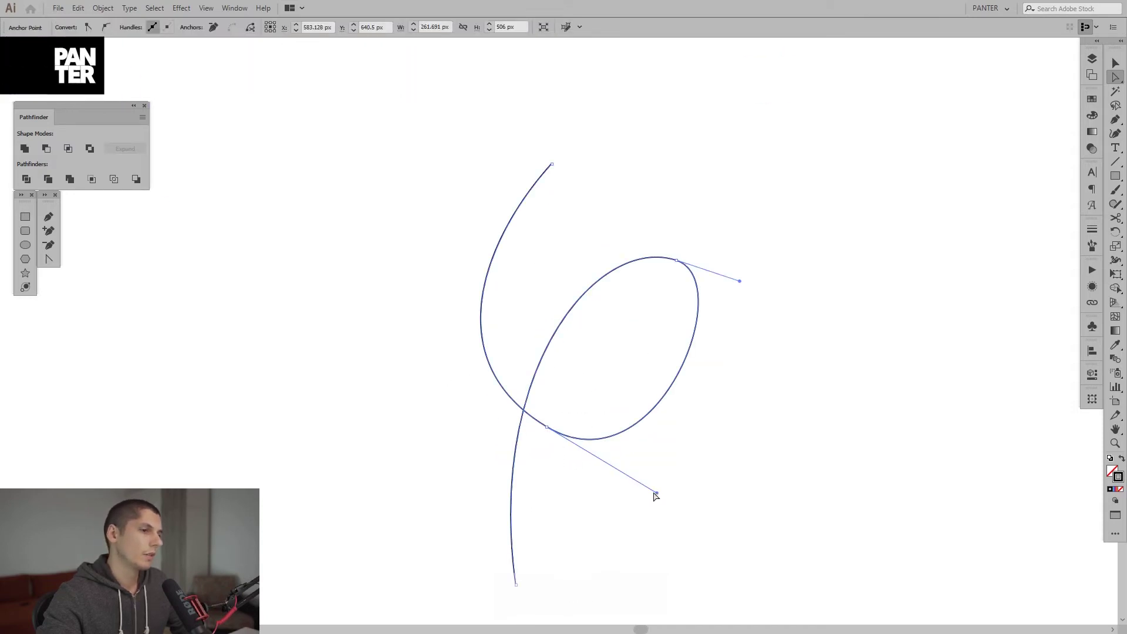
pyautogui.moveTo(656, 492); pyautogui.dragTo(654, 448)
pyautogui.click(672, 466)
# - Adjust the path's upper anchor, then return to the Selection tool
pyautogui.scroll(-3, 680, 473)
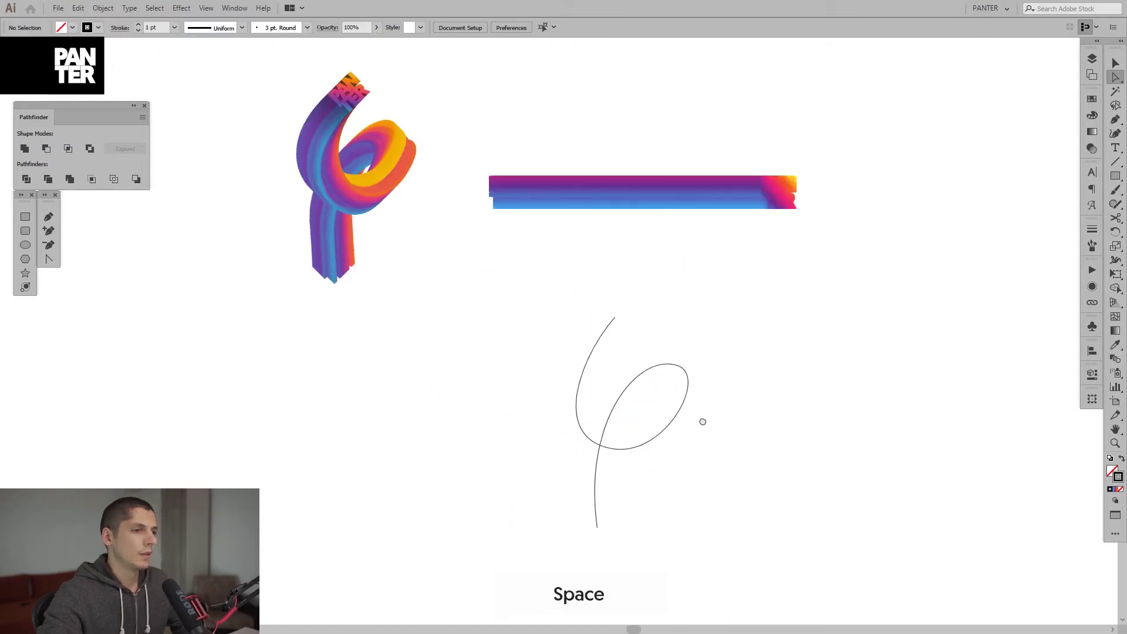
pyautogui.moveTo(732, 441); pyautogui.dragTo(692, 423)
pyautogui.scroll(2, 675, 338)
pyautogui.moveTo(626, 255); pyautogui.dragTo(466, 351)
pyautogui.click(374, 411)
pyautogui.press('v')
# - Scale the spiral path up proportionally from its centre to about 330 px wide
pyautogui.press('space')
pyautogui.moveTo(372, 410); pyautogui.dragTo(417, 382)
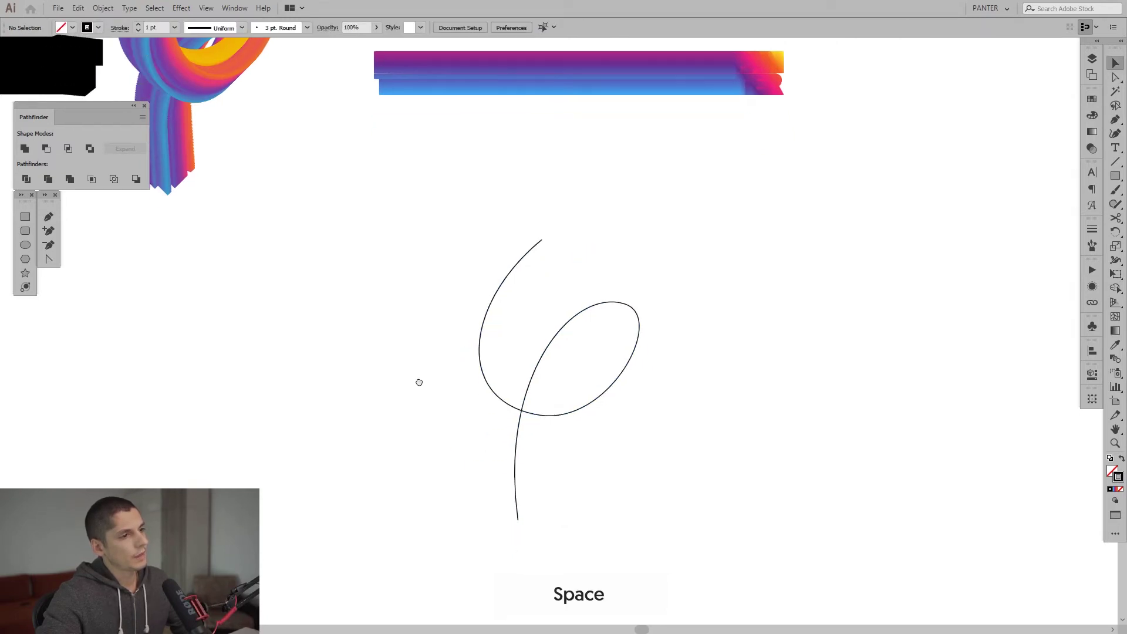
pyautogui.scroll(-2, 418, 400)
pyautogui.press('space')
pyautogui.moveTo(663, 430); pyautogui.dragTo(662, 455)
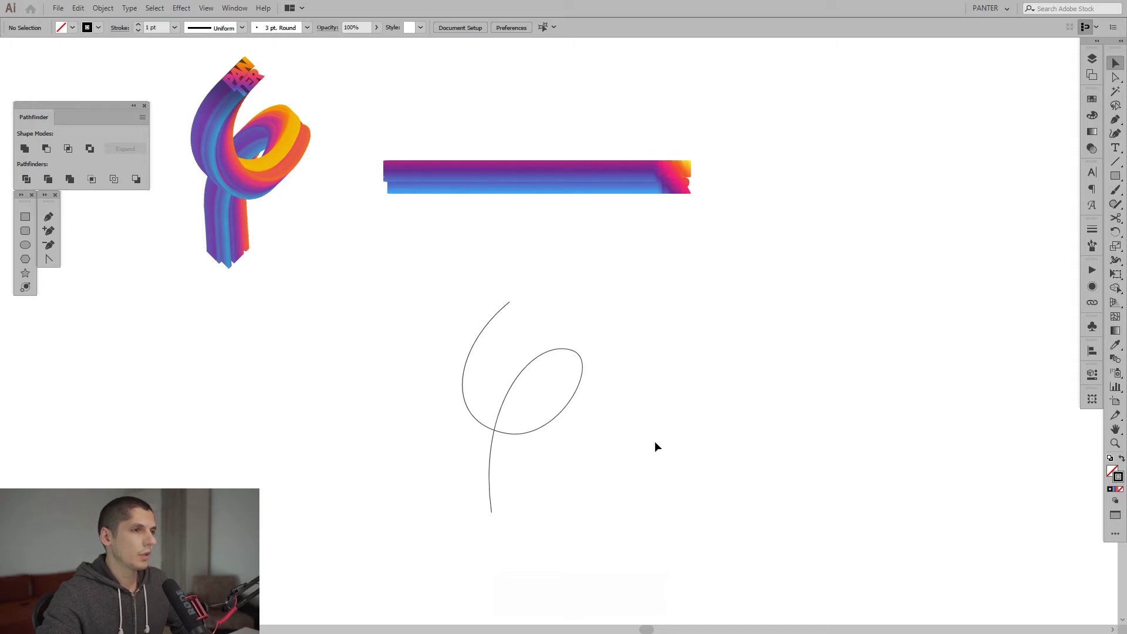
pyautogui.click(581, 370)
pyautogui.moveTo(587, 300); pyautogui.dragTo(595, 288)
# - Move the enlarged spiral path up and to the right
pyautogui.press('space')
pyautogui.moveTo(690, 334); pyautogui.dragTo(745, 355)
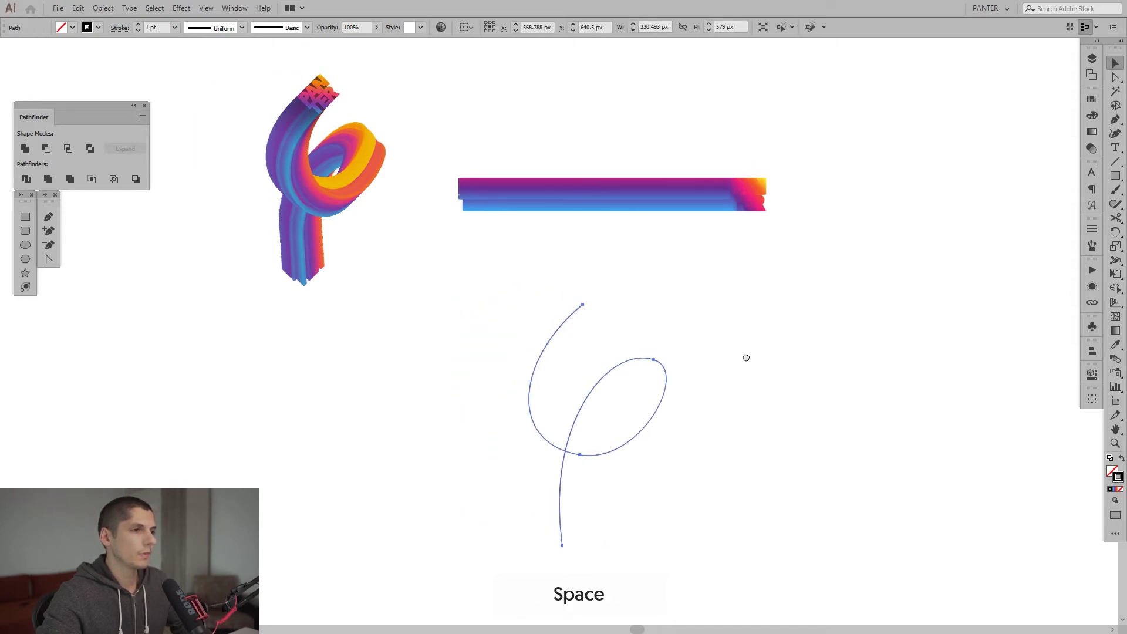
pyautogui.moveTo(658, 403); pyautogui.dragTo(683, 364)
pyautogui.press('space')
pyautogui.moveTo(763, 241); pyautogui.dragTo(763, 276)
# - Make the gradient bar follow the spiral with Object > Blend > Replace Spine
pyautogui.moveTo(751, 454); pyautogui.dragTo(598, 234)
pyautogui.scroll(1, 660, 359)
pyautogui.press('space')
pyautogui.moveTo(556, 319); pyautogui.dragTo(577, 239)
pyautogui.click(103, 8)
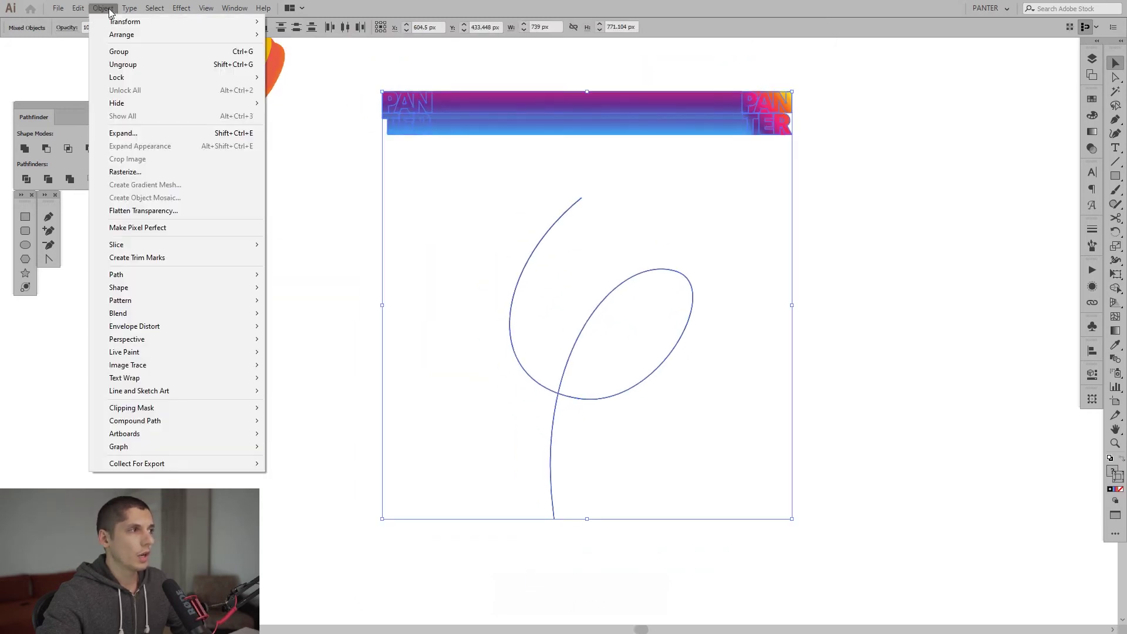
pyautogui.moveTo(152, 315)
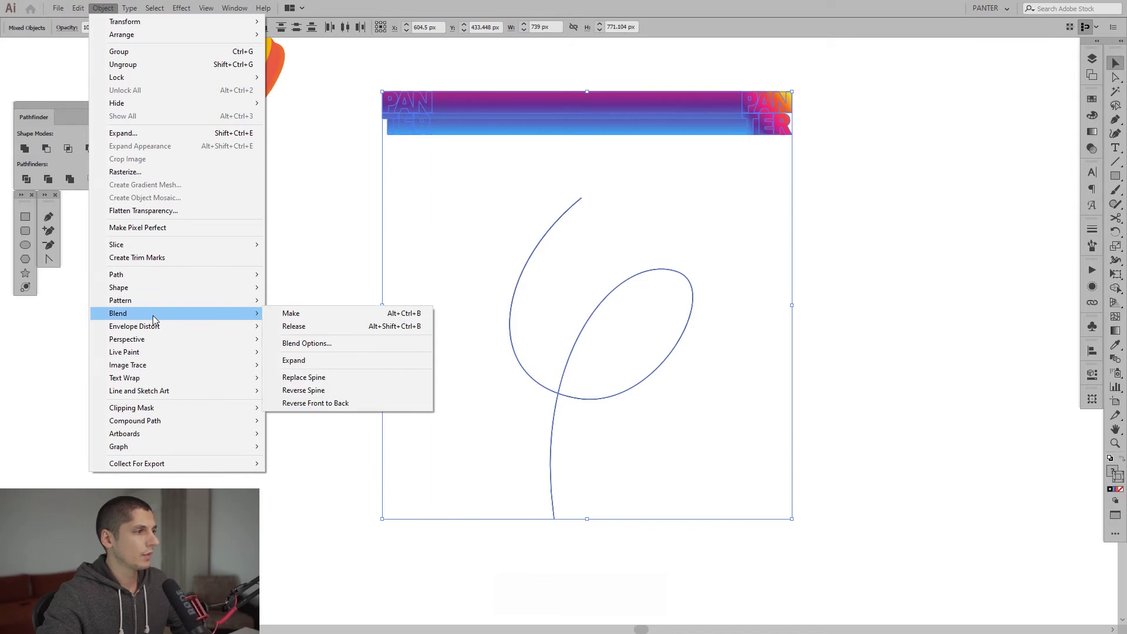
pyautogui.click(322, 381)
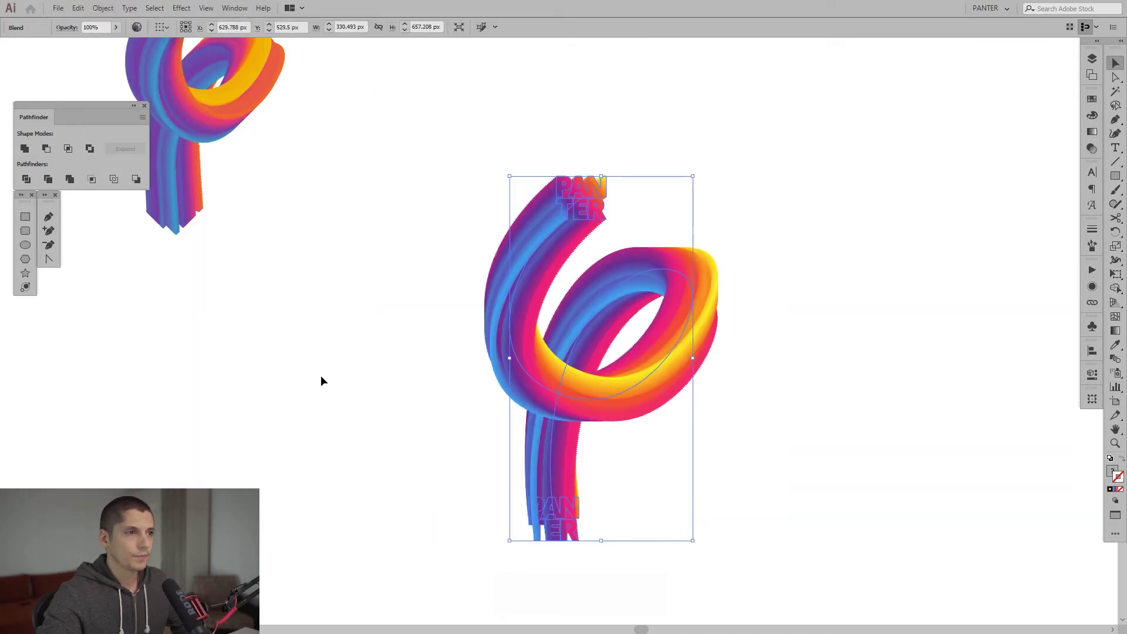
# - Move the new spiral blend up and to the left
pyautogui.click(924, 424)
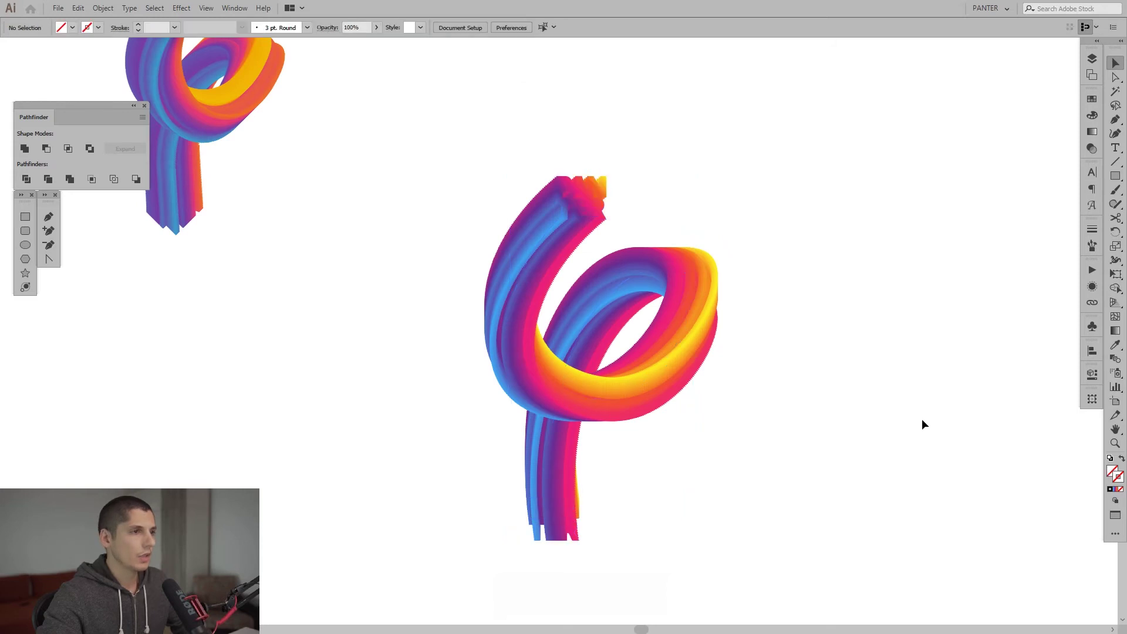
pyautogui.scroll(2, 641, 206)
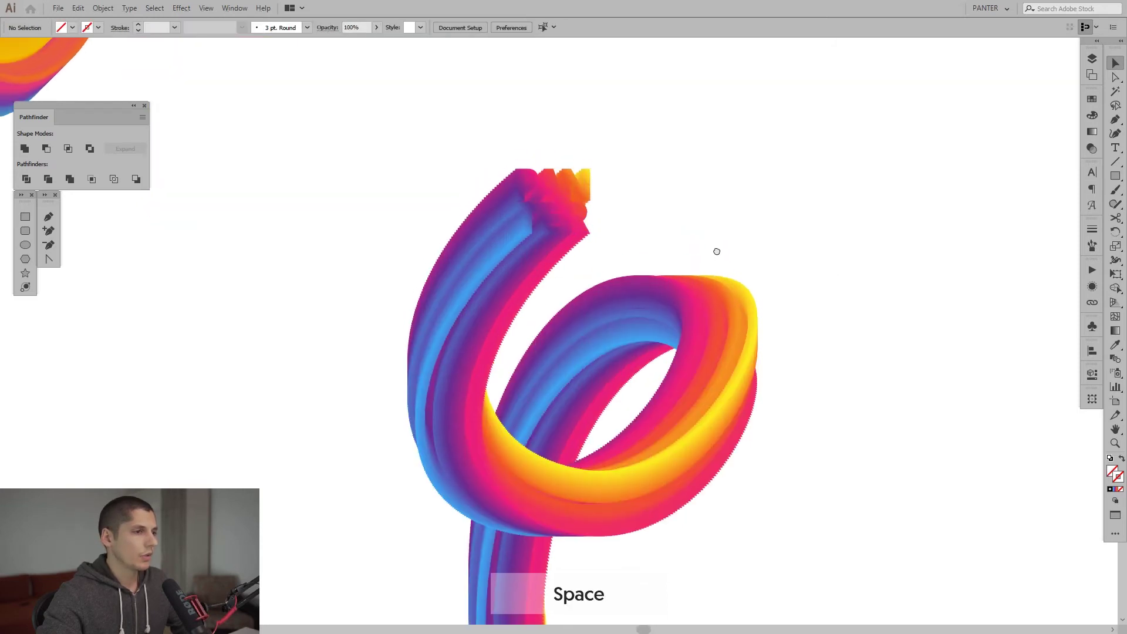
pyautogui.scroll(-2, 716, 254)
pyautogui.moveTo(734, 238); pyautogui.dragTo(736, 327)
pyautogui.moveTo(692, 378); pyautogui.dragTo(580, 218)
pyautogui.click(841, 207)
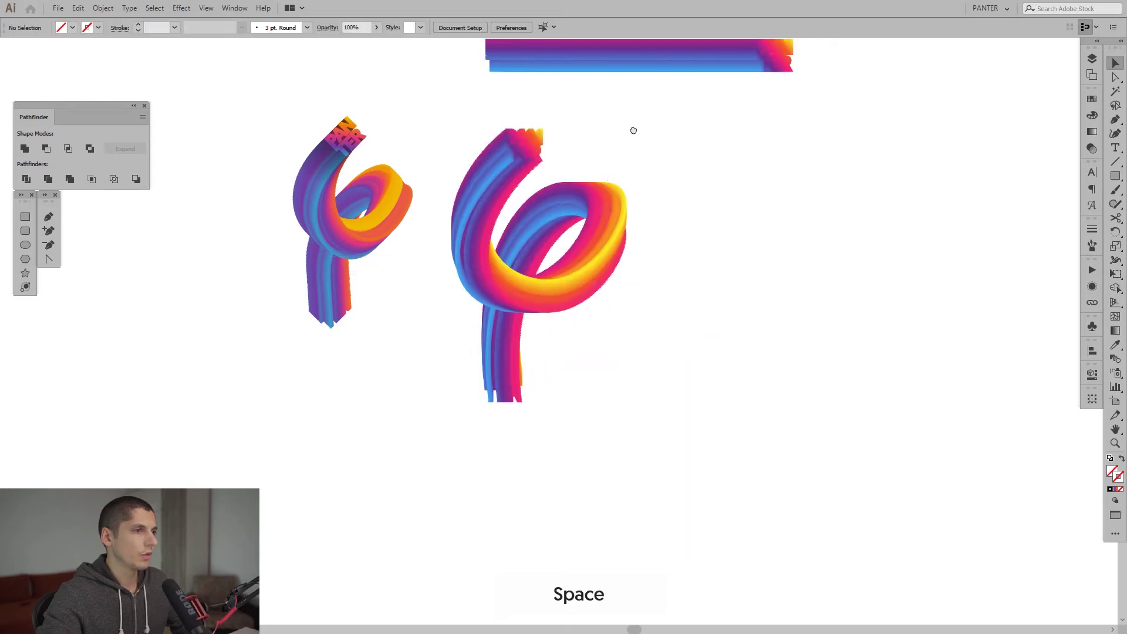
# - Move the straight gradient bar up to the top
pyautogui.moveTo(525, 93); pyautogui.dragTo(579, 174)
pyautogui.scroll(2, 579, 168)
pyautogui.moveTo(640, 125); pyautogui.dragTo(652, 57)
pyautogui.click(814, 284)
# - Shift the spiral blend up and to the right
pyautogui.scroll(1, 653, 305)
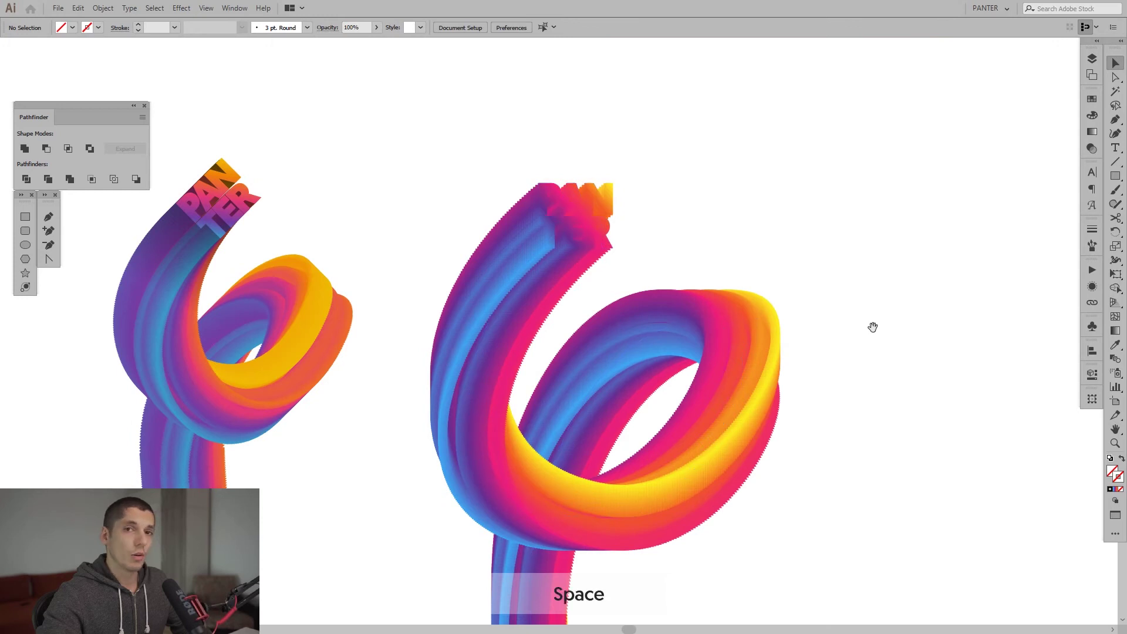
pyautogui.moveTo(873, 325); pyautogui.dragTo(874, 316)
pyautogui.moveTo(763, 398); pyautogui.dragTo(798, 320)
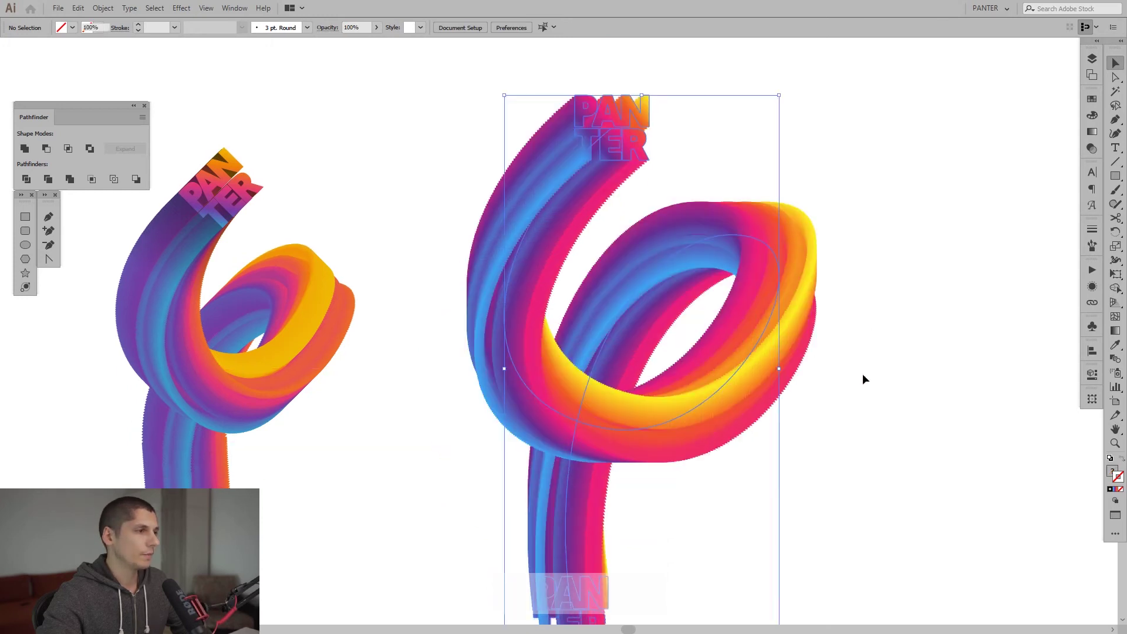
pyautogui.click(862, 373)
pyautogui.moveTo(863, 393)
pyautogui.mouseDown()
pyautogui.moveTo(867, 382)
pyautogui.moveTo(880, 394)
pyautogui.mouseUp()
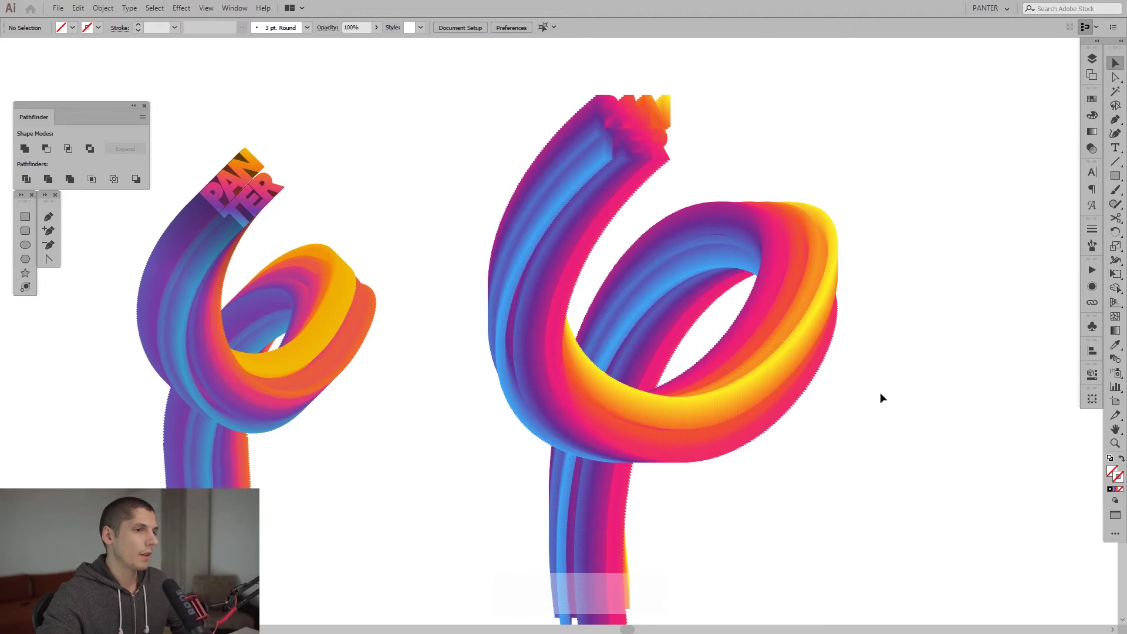
# - Bring the whole swirl into view and select the spiral blend
pyautogui.click(632, 125)
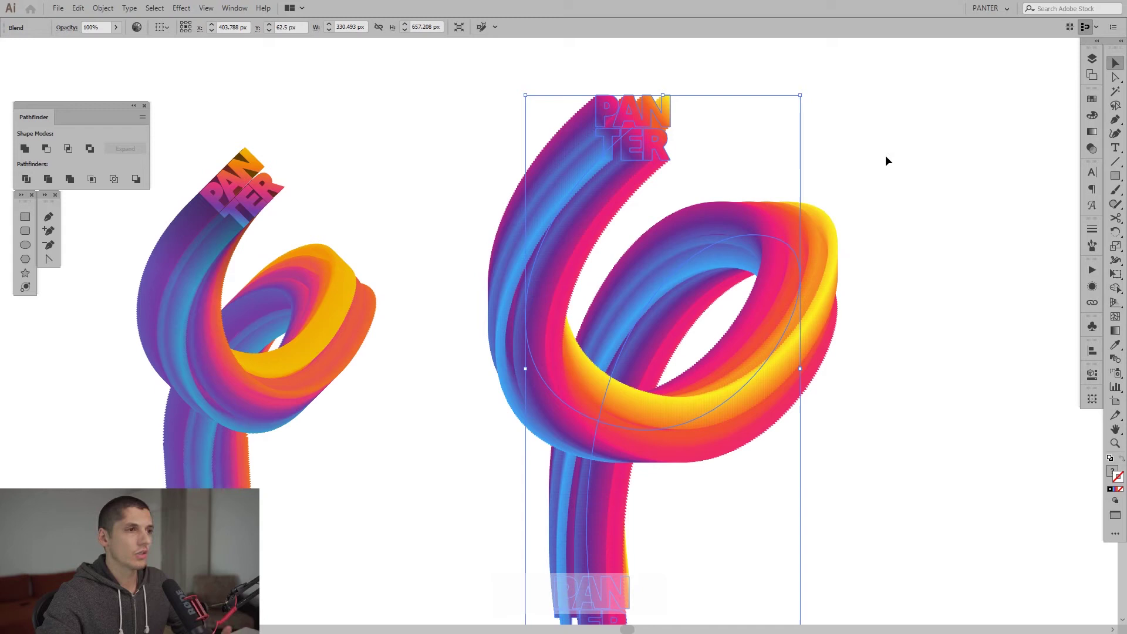
pyautogui.click(911, 158)
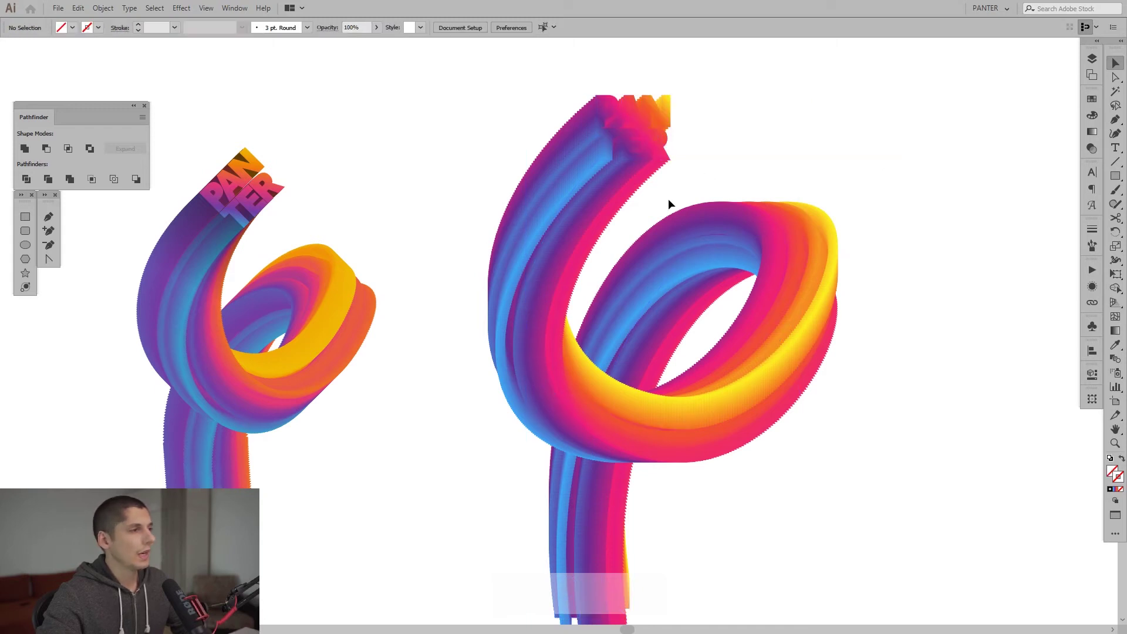
pyautogui.keyDown('alt'); pyautogui.scroll(4, 675, 193); pyautogui.keyUp('alt')
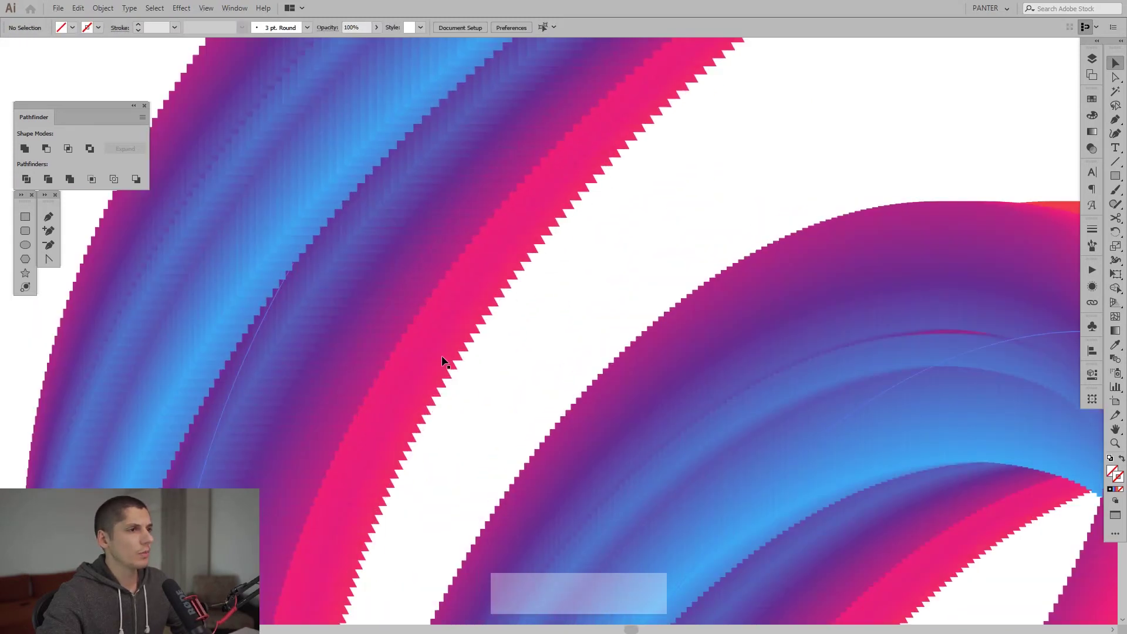
pyautogui.keyDown('alt'); pyautogui.scroll(-3, 437, 396); pyautogui.keyUp('alt')
pyautogui.moveTo(436, 396); pyautogui.dragTo(498, 244)
pyautogui.keyDown('alt'); pyautogui.scroll(-2, 482, 276); pyautogui.keyUp('alt')
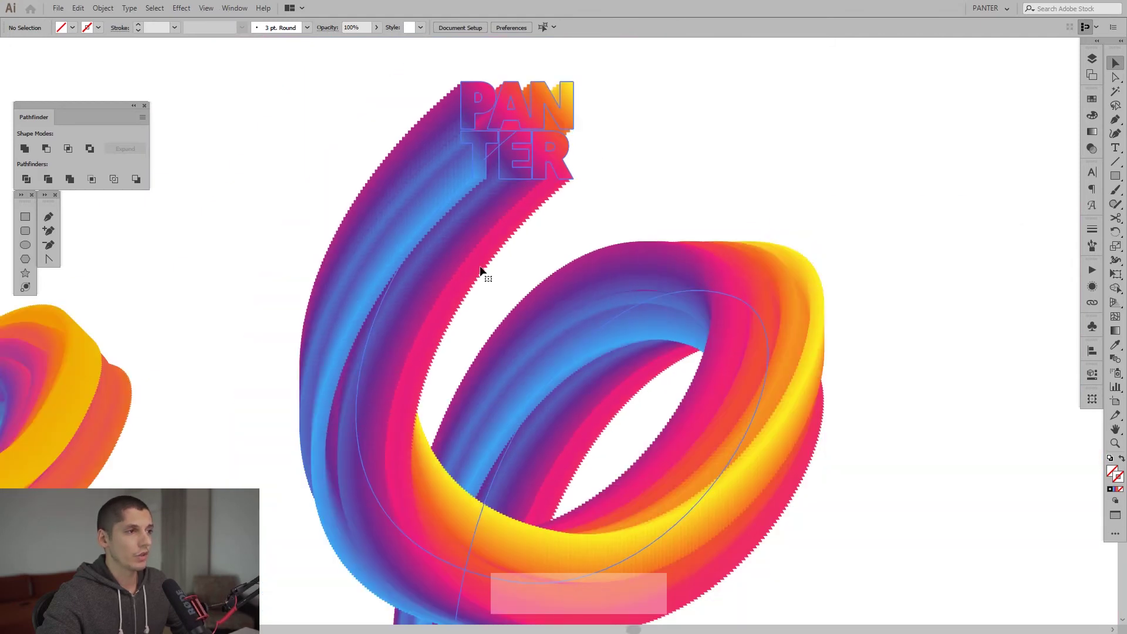
pyautogui.click(480, 271)
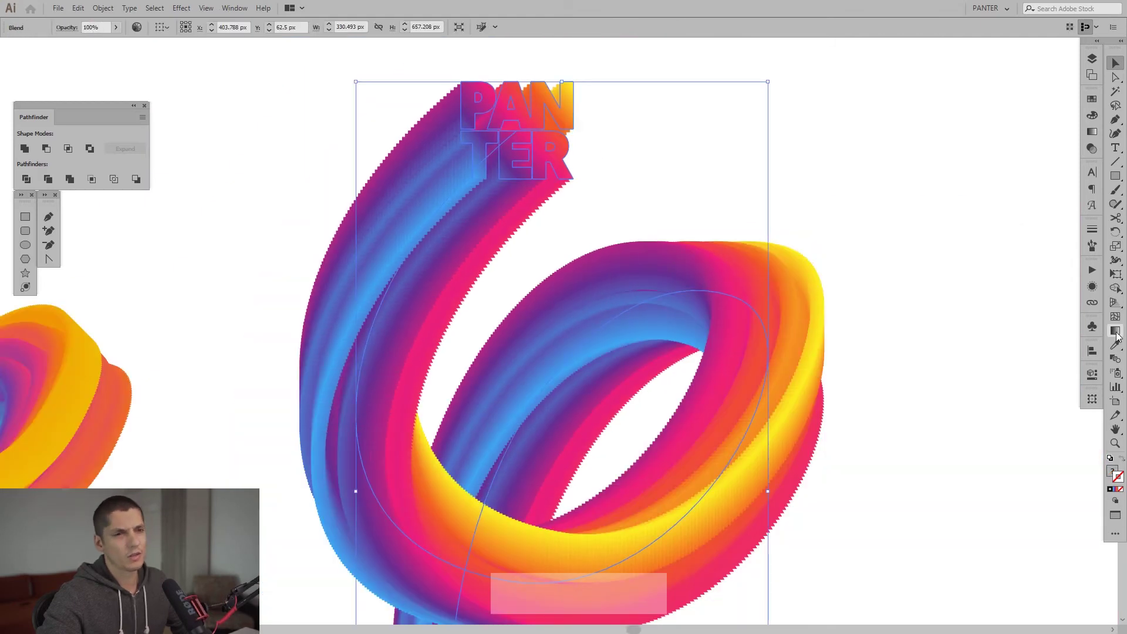
# - Change the spiral blend's Specified Steps from 600 to 1000, rechecking with preview
pyautogui.doubleClick(1117, 362)
pyautogui.click(928, 243)
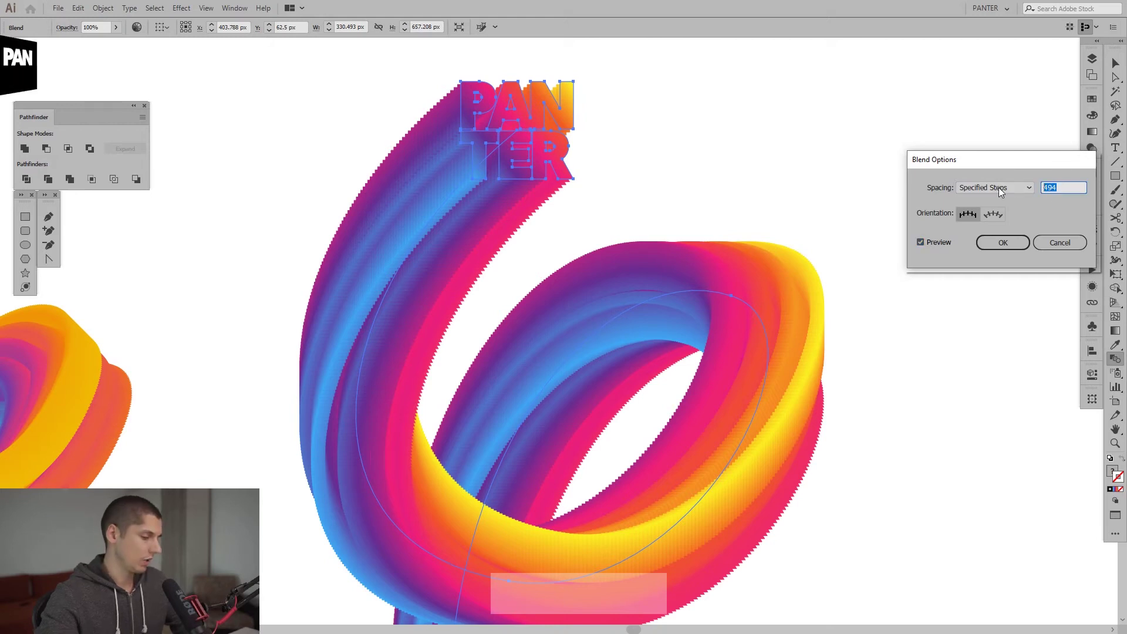
pyautogui.write('600')
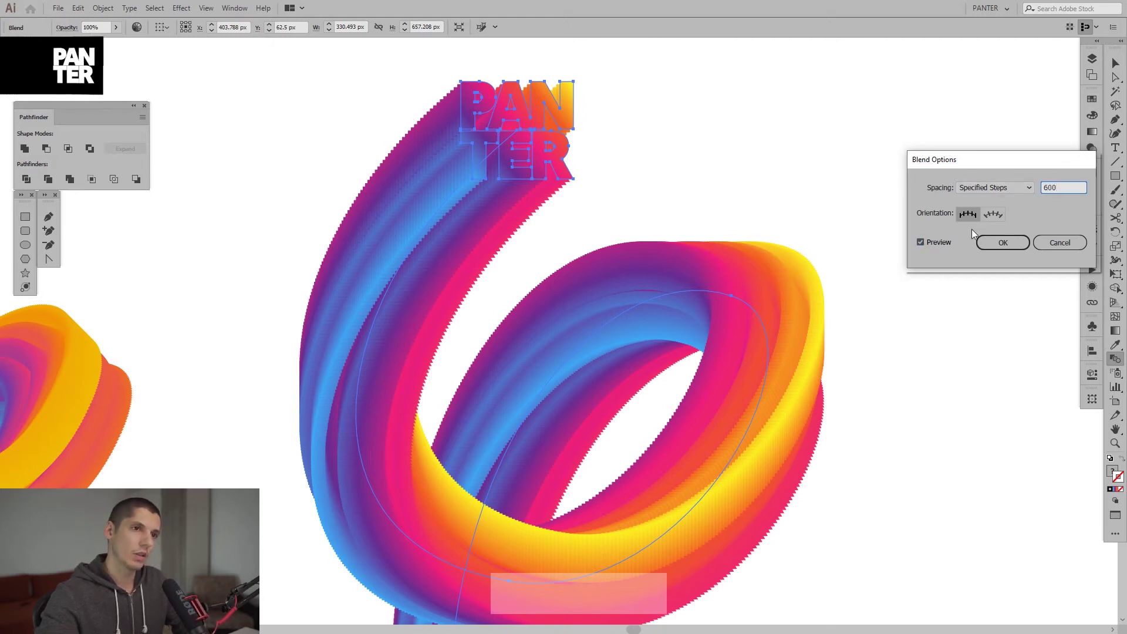
pyautogui.press('Tab')
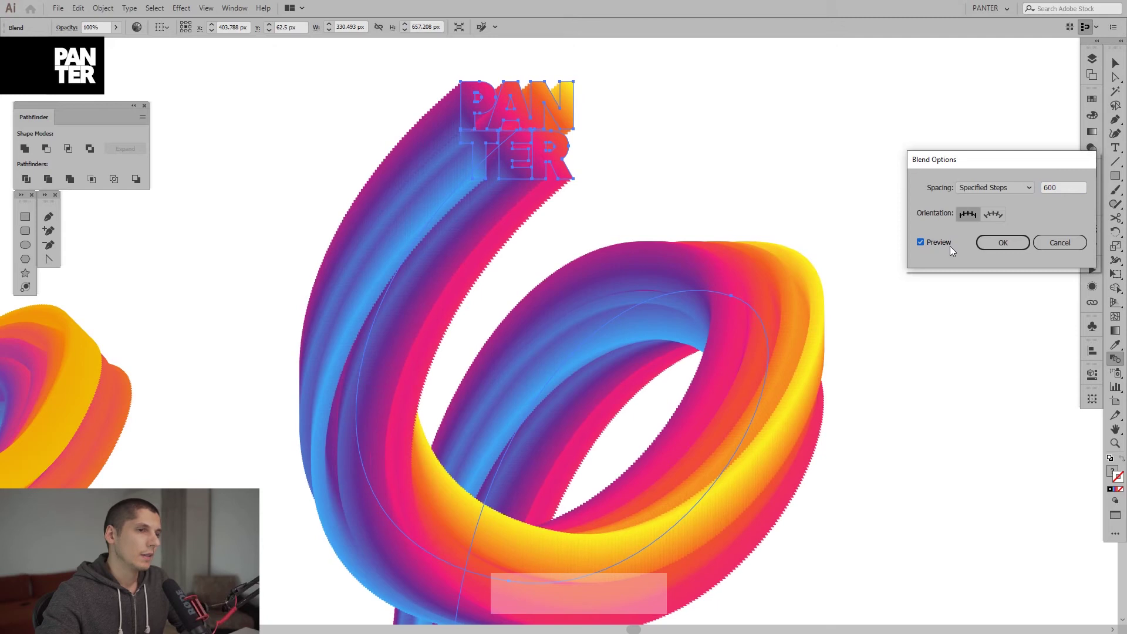
pyautogui.write('1000')
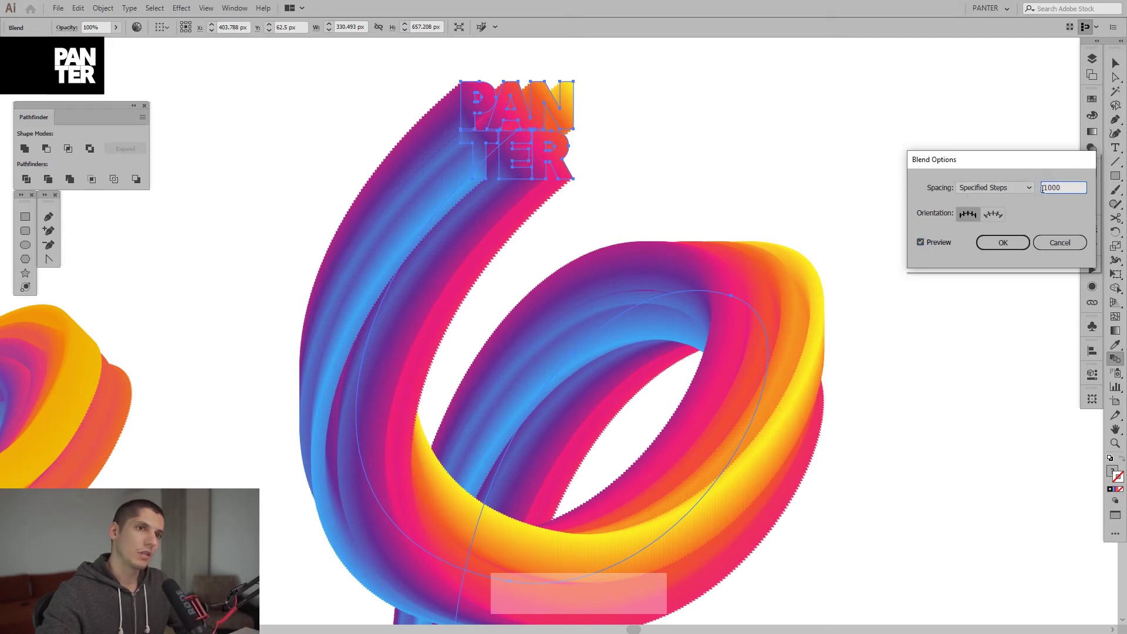
pyautogui.click(939, 241)
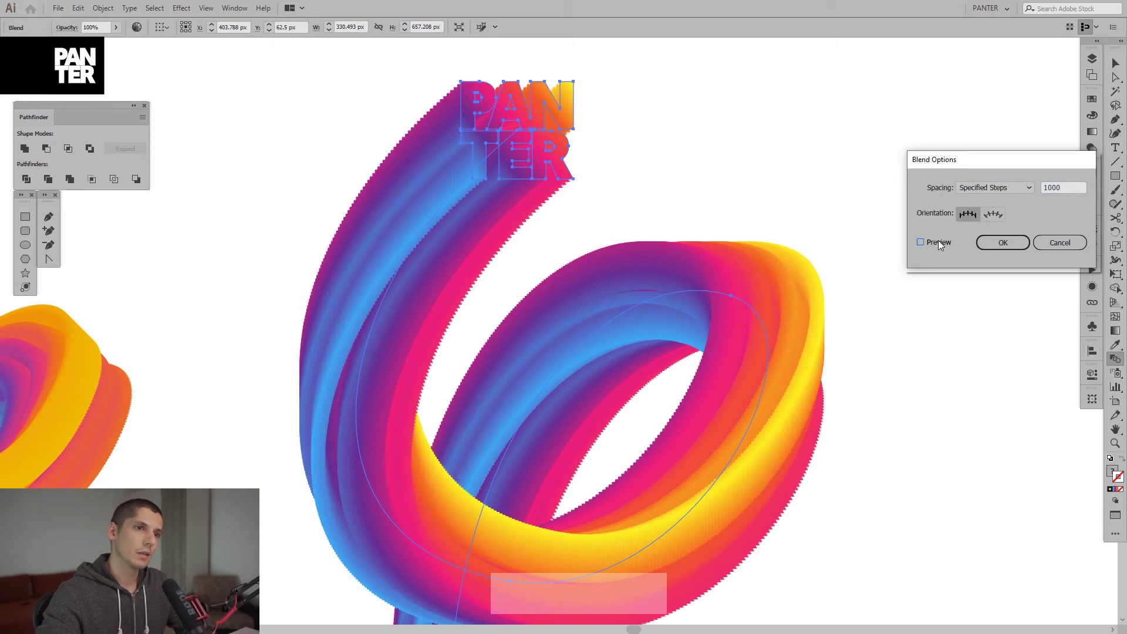
pyautogui.click(928, 241)
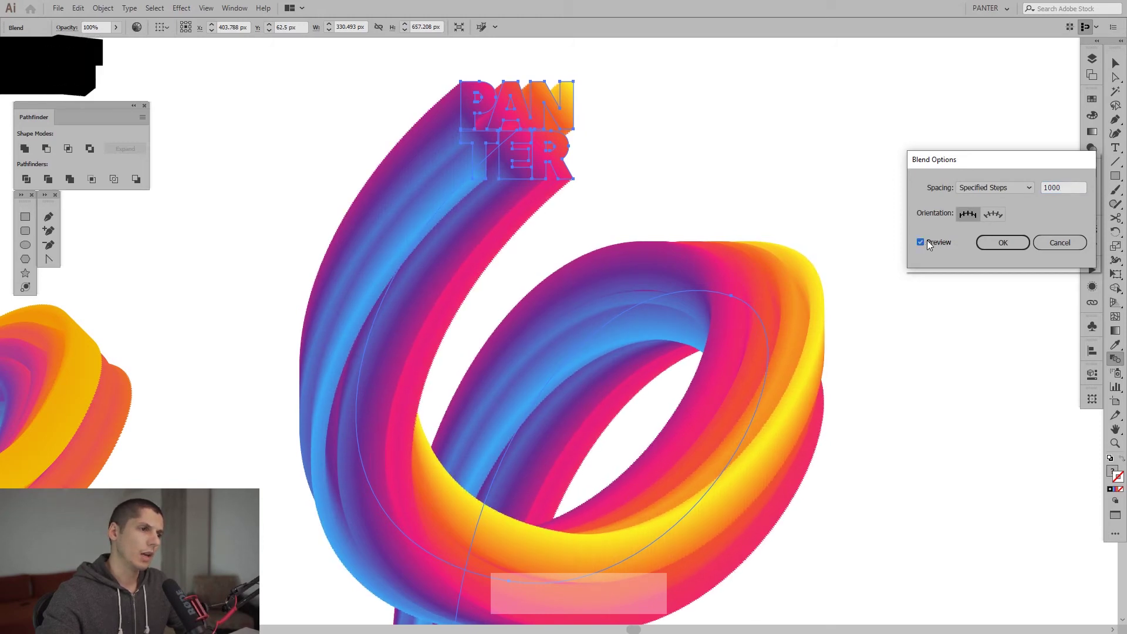
pyautogui.click(1003, 242)
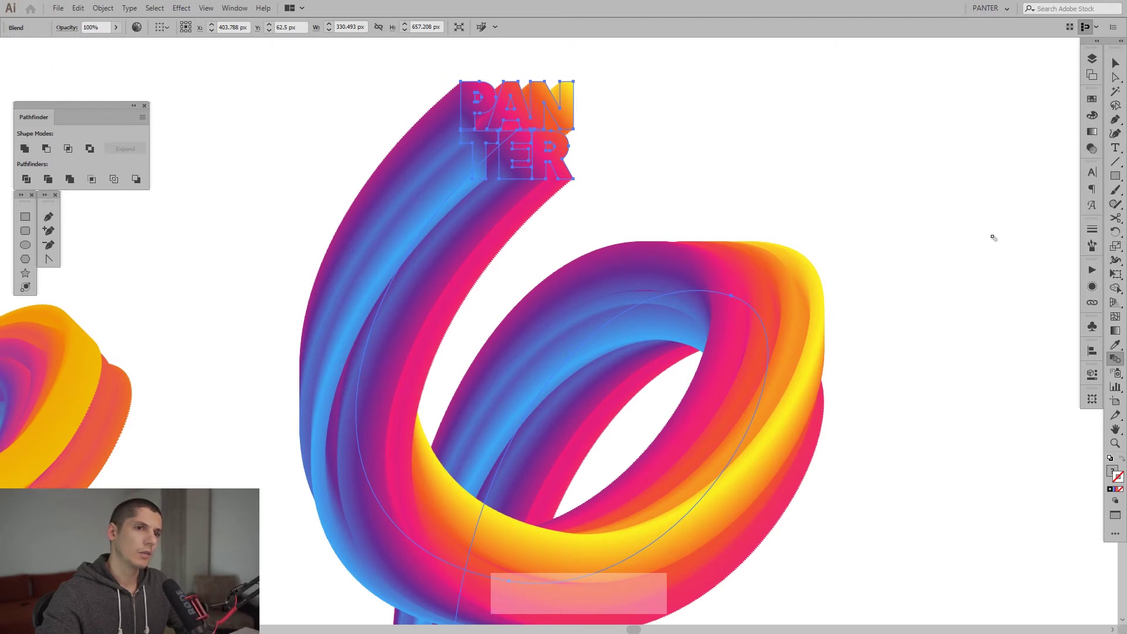
pyautogui.click(946, 238)
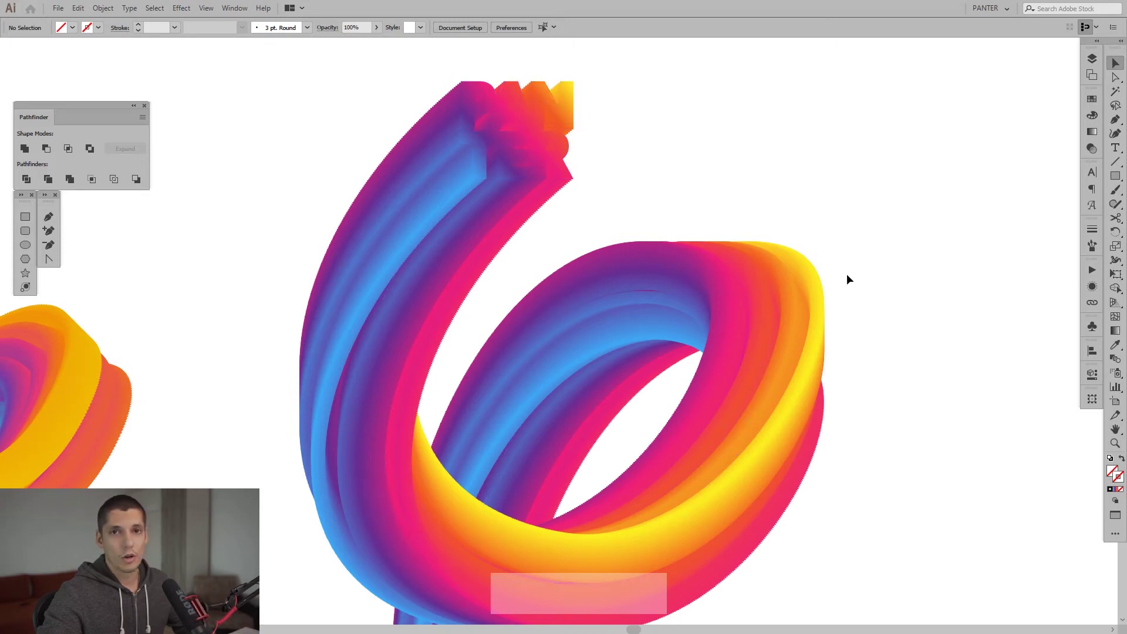
pyautogui.scroll(-4, 847, 274)
pyautogui.scroll(4, 710, 322)
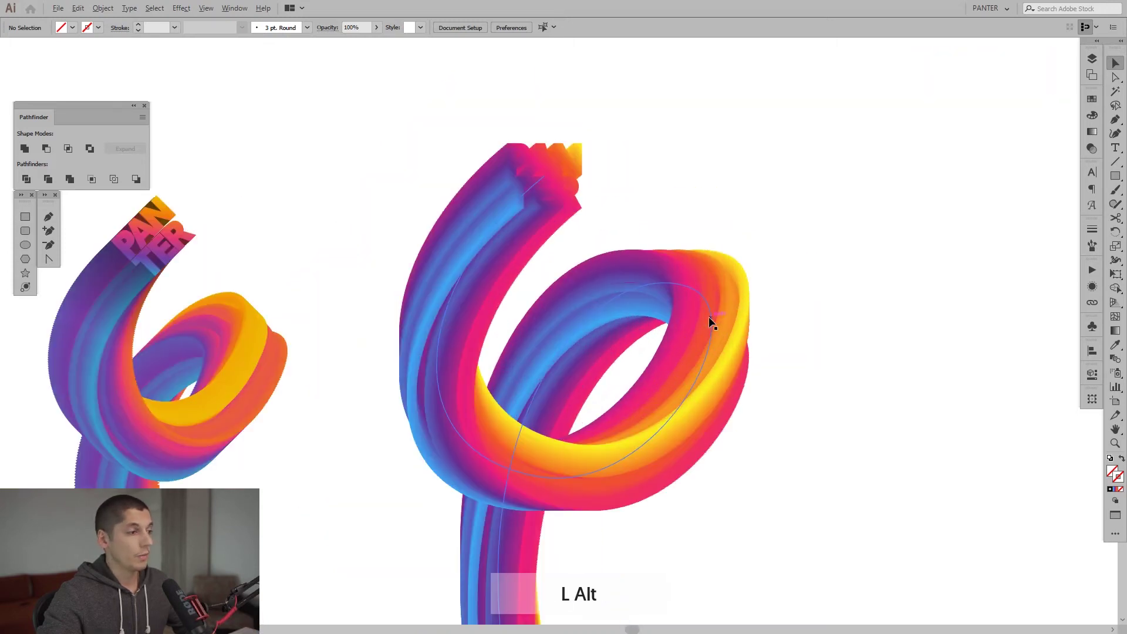
pyautogui.scroll(3, 822, 290)
pyautogui.scroll(2, 687, 218)
pyautogui.moveTo(687, 218); pyautogui.dragTo(798, 332)
pyautogui.scroll(-2, 780, 338)
pyautogui.scroll(2, 285, 340)
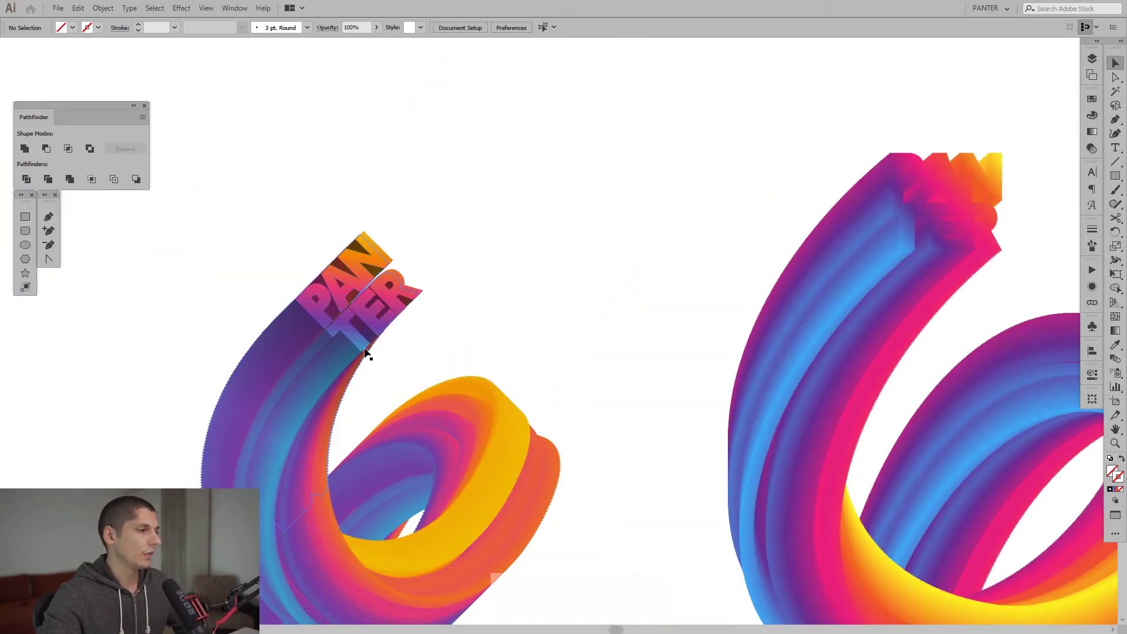
pyautogui.moveTo(364, 353); pyautogui.dragTo(409, 288)
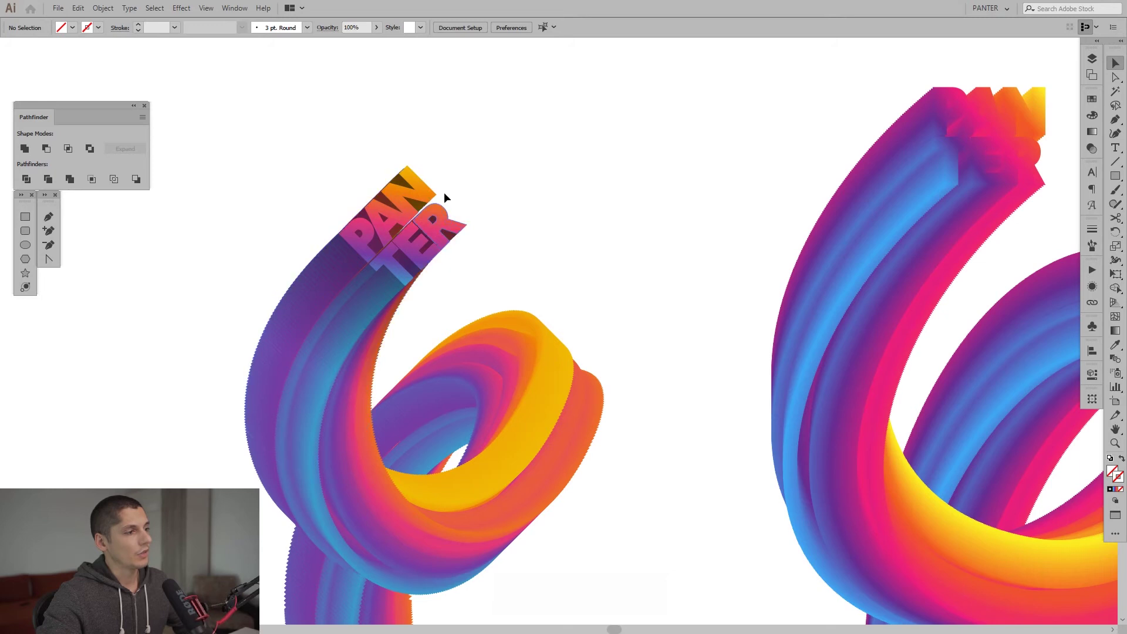
pyautogui.moveTo(736, 171); pyautogui.dragTo(497, 218)
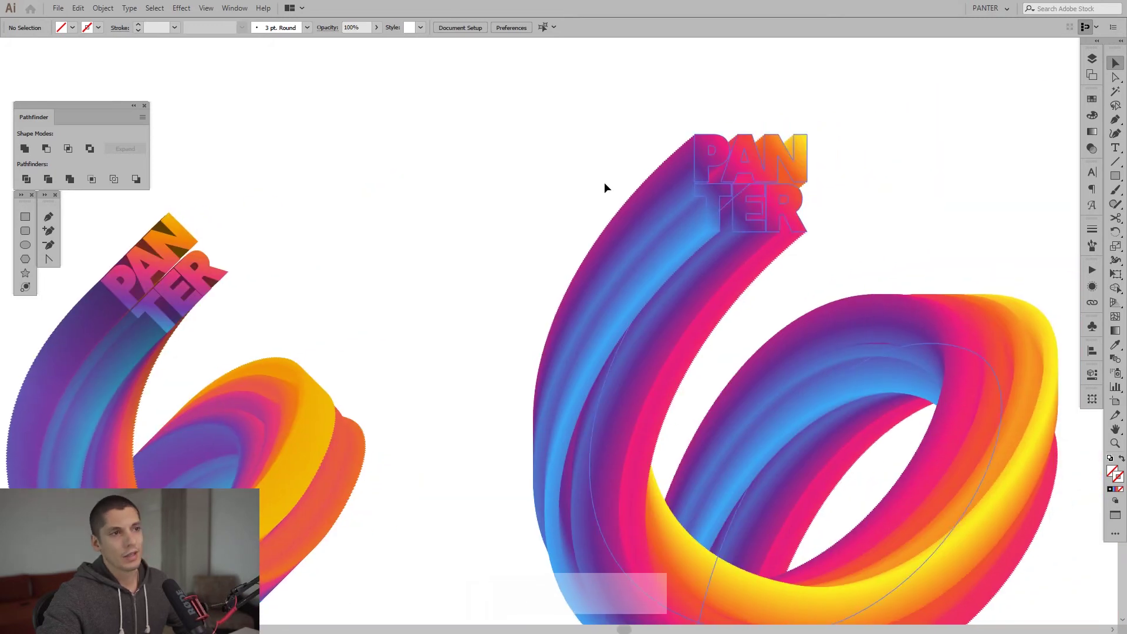
pyautogui.moveTo(857, 190); pyautogui.dragTo(733, 206)
pyautogui.click(783, 206)
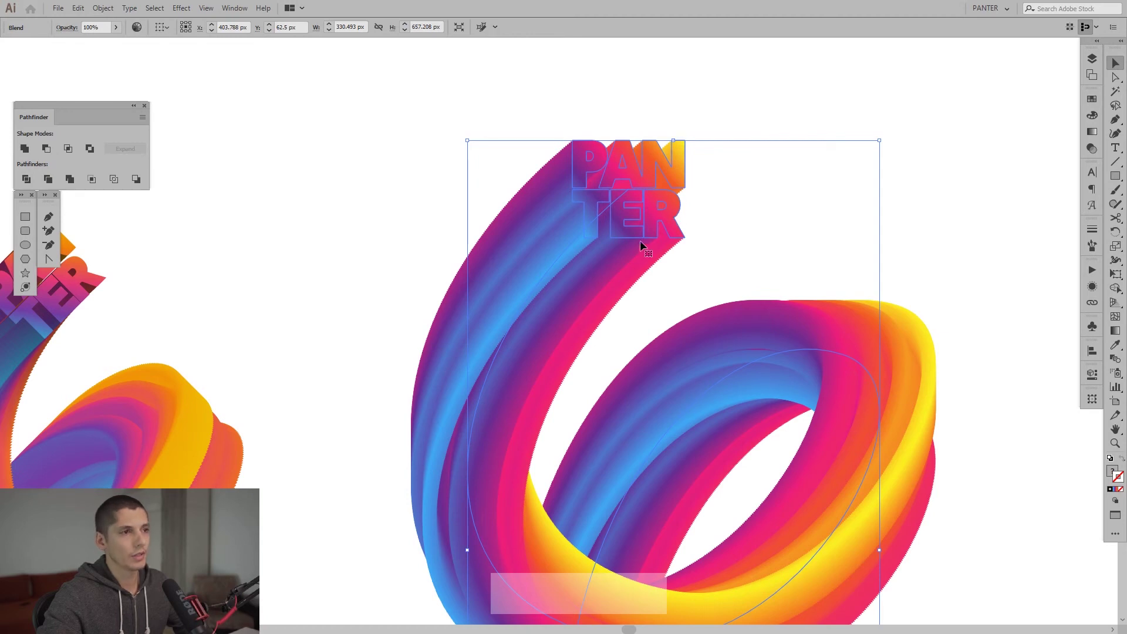
pyautogui.moveTo(760, 251); pyautogui.dragTo(725, 194)
pyautogui.keyDown('alt'); pyautogui.scroll(-1, 728, 210); pyautogui.keyUp('alt')
pyautogui.keyDown('alt'); pyautogui.scroll(1, 761, 293); pyautogui.keyUp('alt')
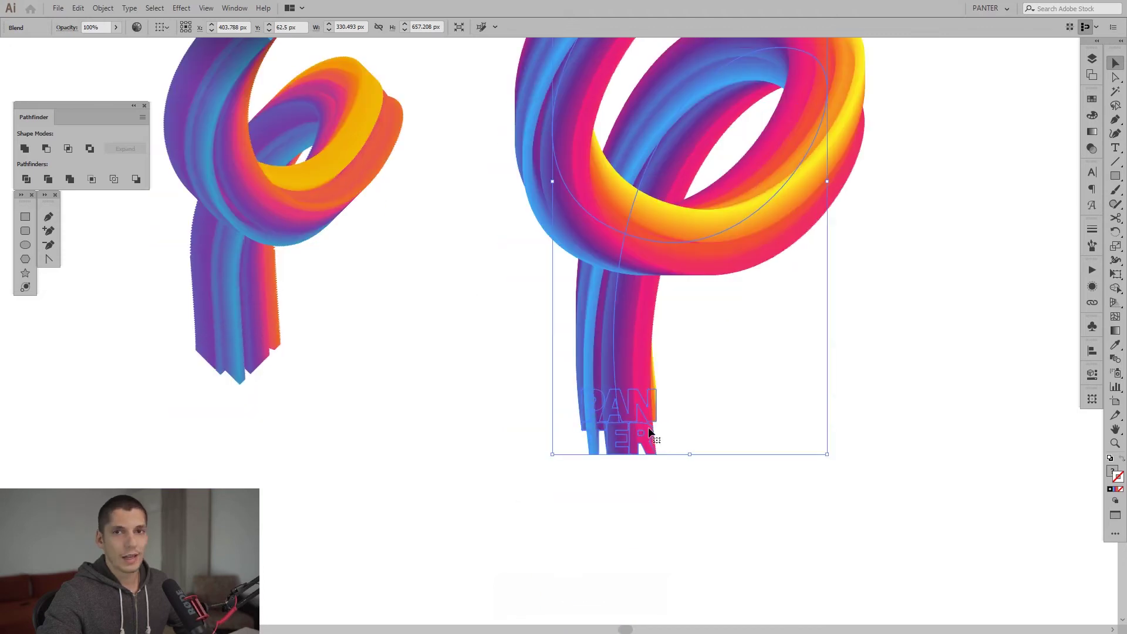
pyautogui.moveTo(688, 357); pyautogui.dragTo(680, 508)
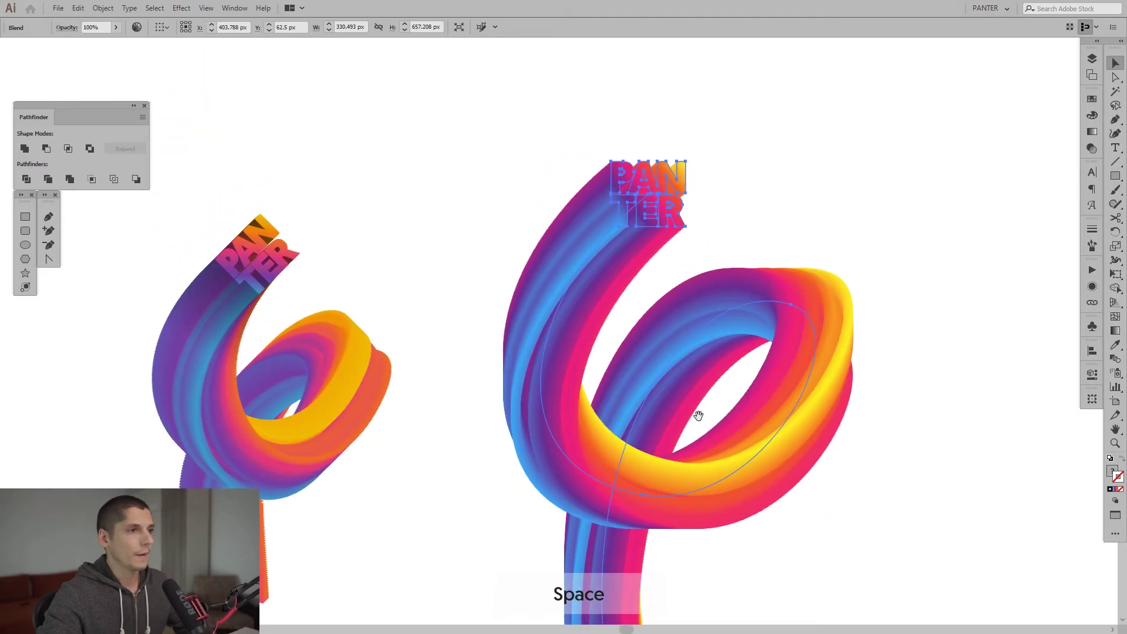
pyautogui.keyDown('alt'); pyautogui.scroll(1, 687, 158); pyautogui.keyUp('alt')
# - Isolate the PANTER lettering and rotate it to about 49°
pyautogui.doubleClick(678, 198)
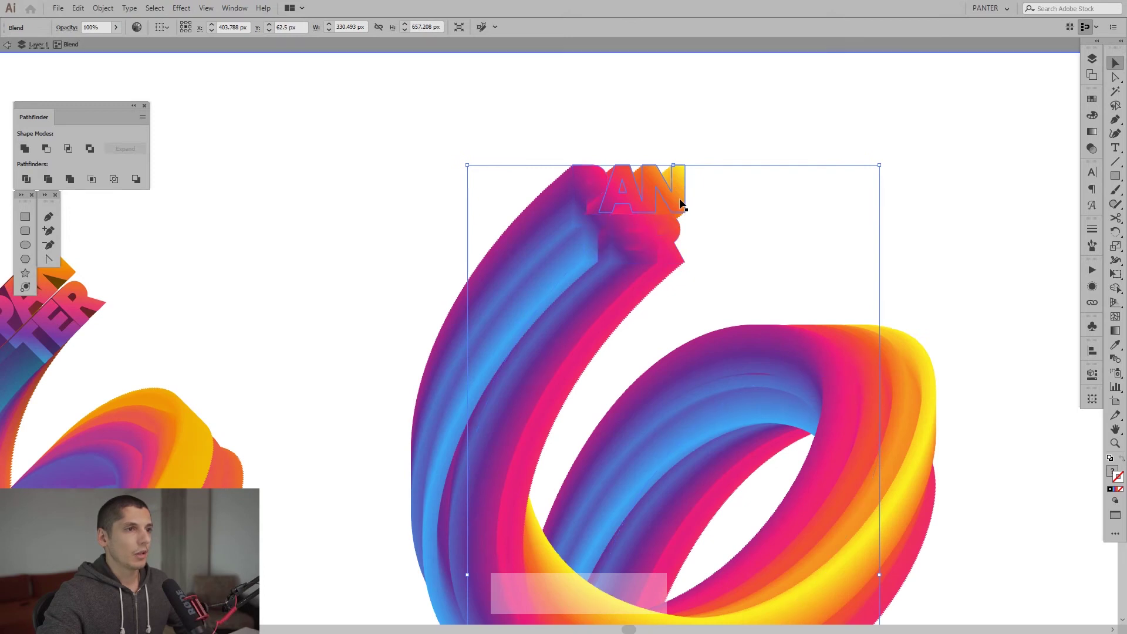
pyautogui.moveTo(691, 163); pyautogui.dragTo(681, 139)
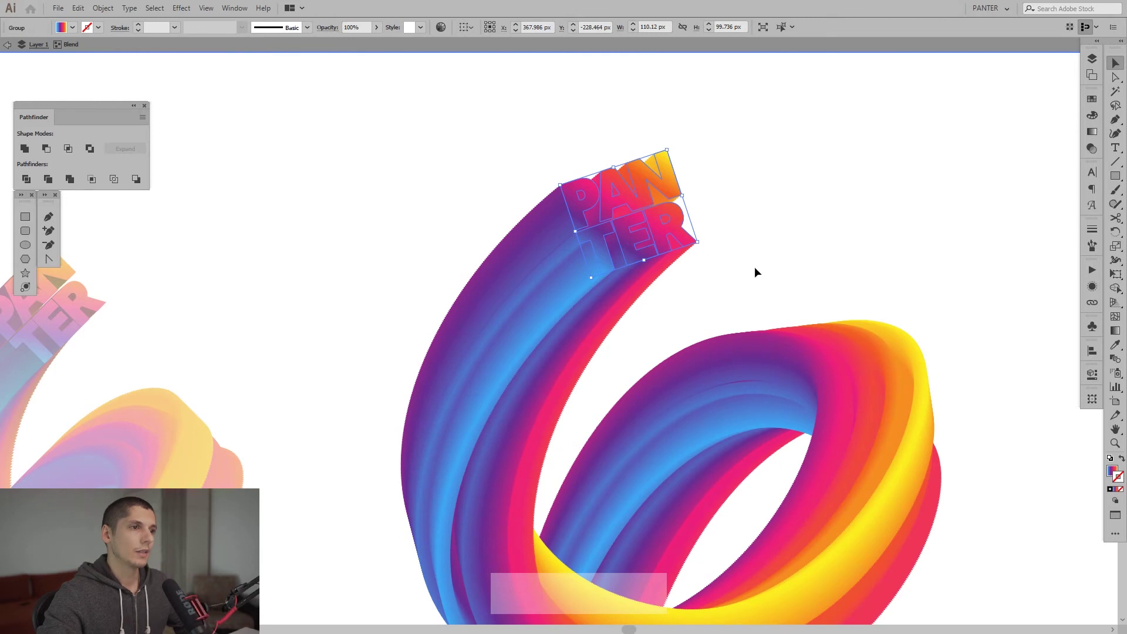
pyautogui.moveTo(746, 327); pyautogui.dragTo(786, 240)
pyautogui.scroll(-2, 761, 240)
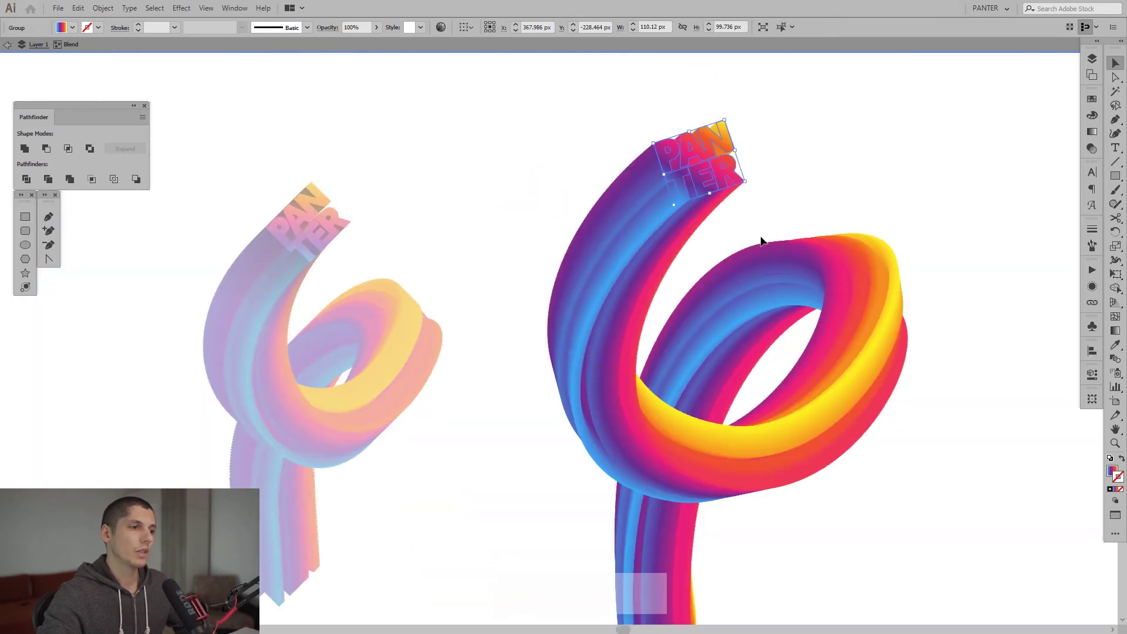
pyautogui.moveTo(753, 182); pyautogui.dragTo(766, 150)
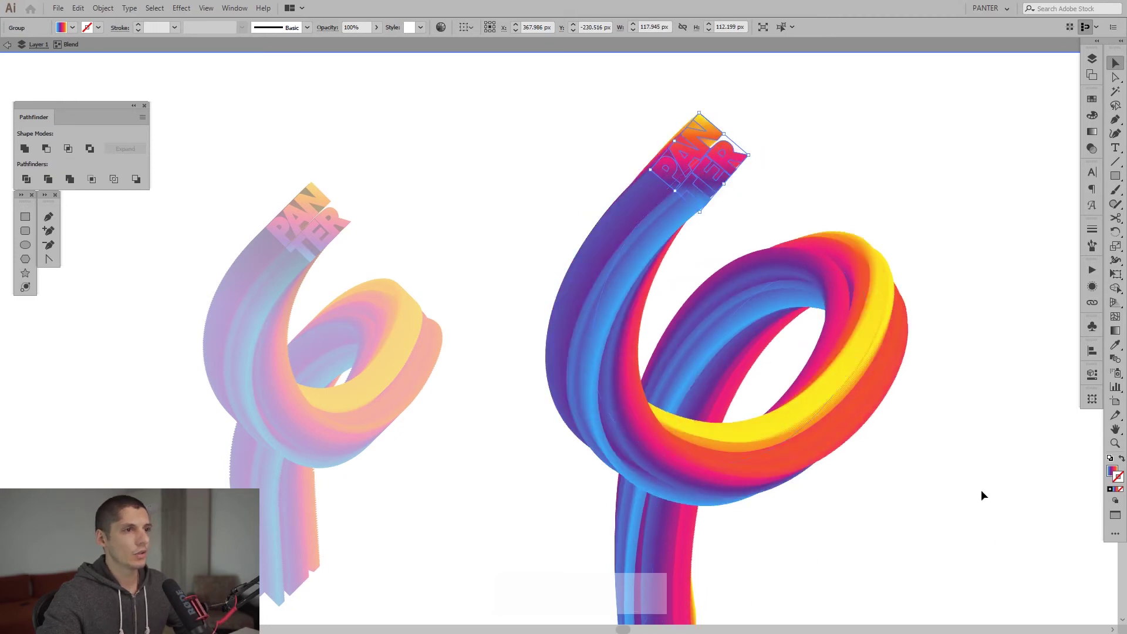
# - Enlarge the PANTER lettering from its centre to about 165 × 157 px, then deselect
pyautogui.press('space')
pyautogui.moveTo(977, 430); pyautogui.dragTo(888, 371)
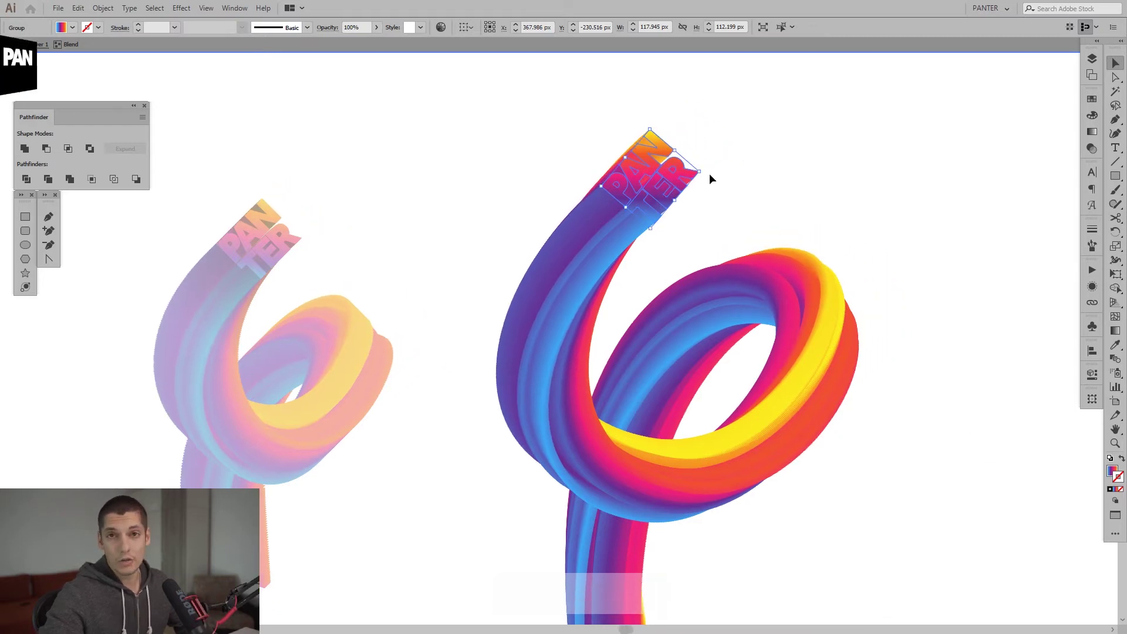
pyautogui.press('space')
pyautogui.moveTo(709, 174); pyautogui.dragTo(639, 216)
pyautogui.hotkey('shift', 'alt')
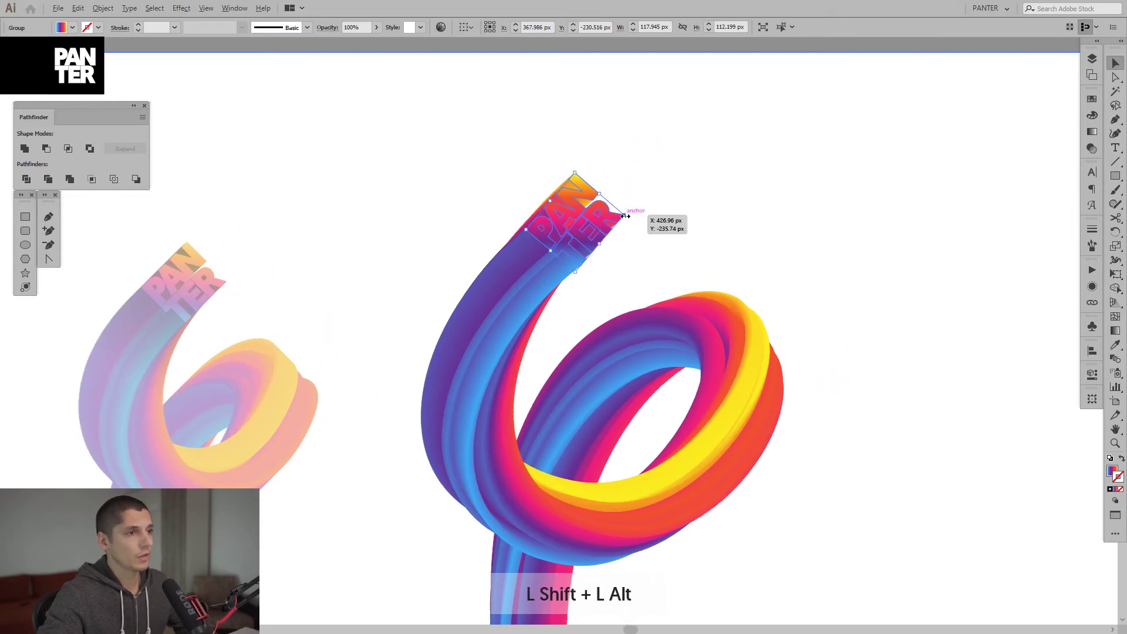
pyautogui.moveTo(625, 216); pyautogui.dragTo(647, 210)
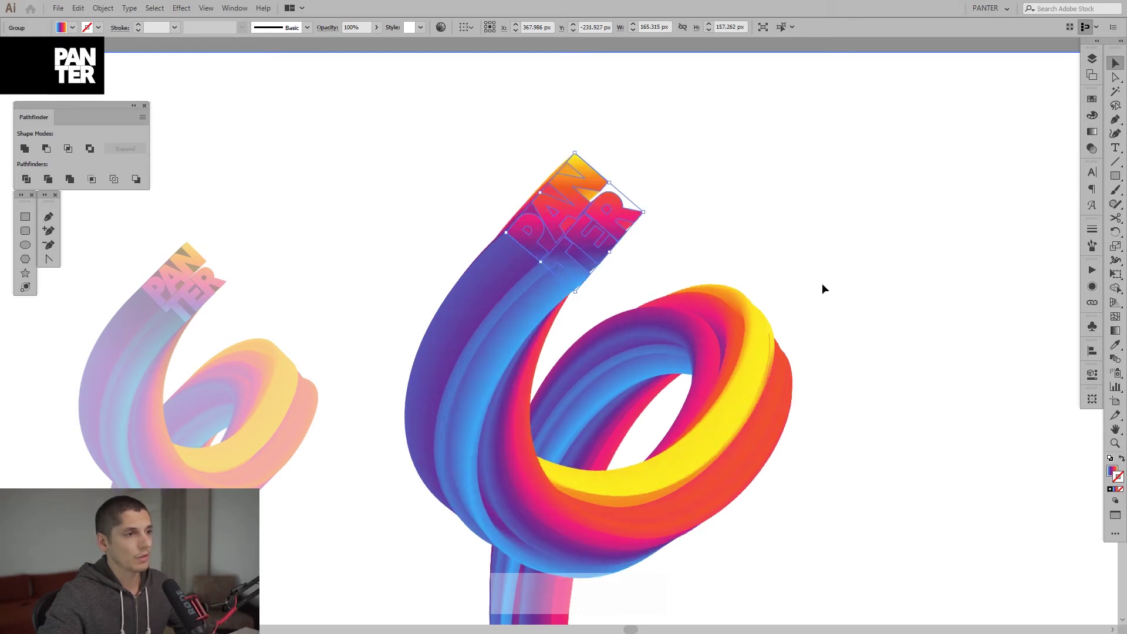
pyautogui.click(812, 249)
# - Pan and zoom the view to frame both swirl artworks
pyautogui.press('space')
pyautogui.moveTo(833, 347); pyautogui.dragTo(838, 187)
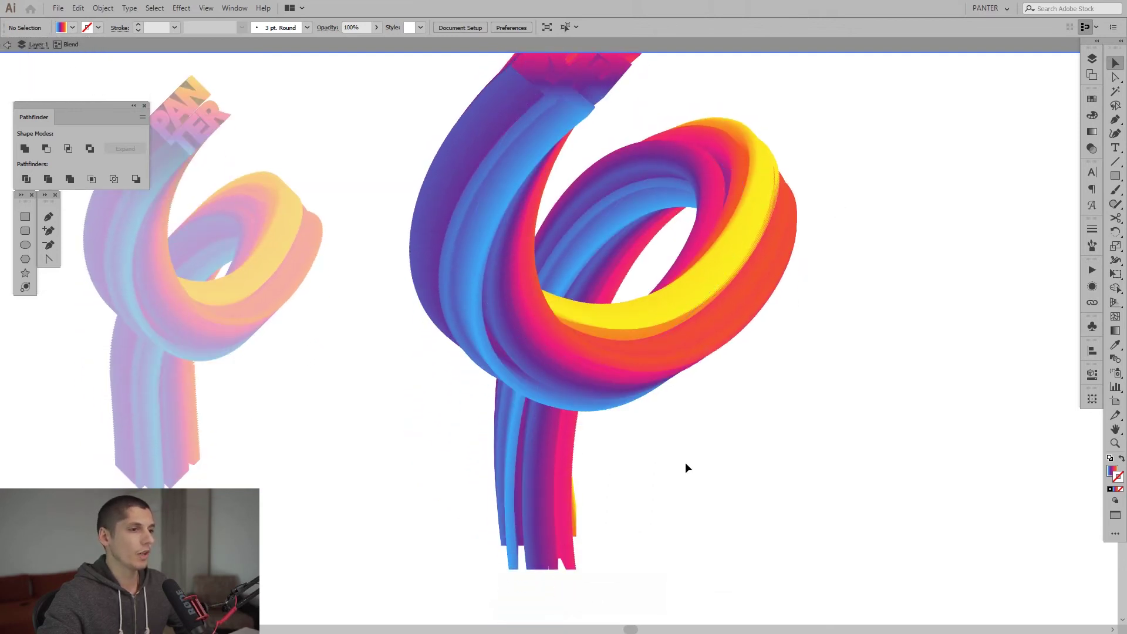
pyautogui.press('space')
pyautogui.moveTo(836, 276); pyautogui.dragTo(812, 367)
pyautogui.scroll(6, 780, 266)
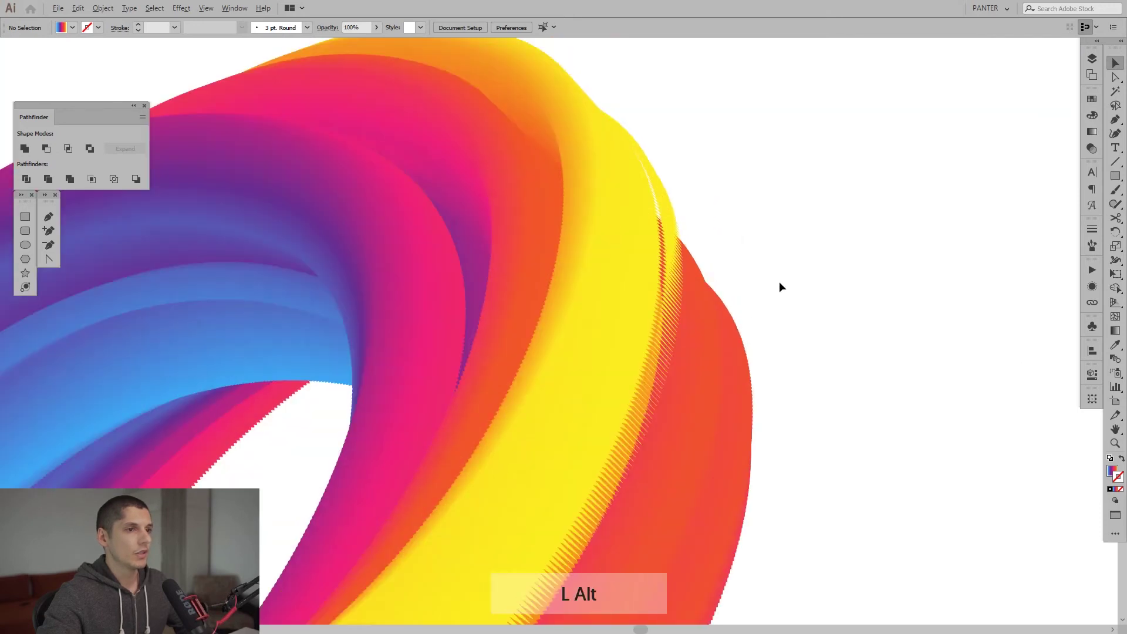
pyautogui.scroll(-5, 795, 437)
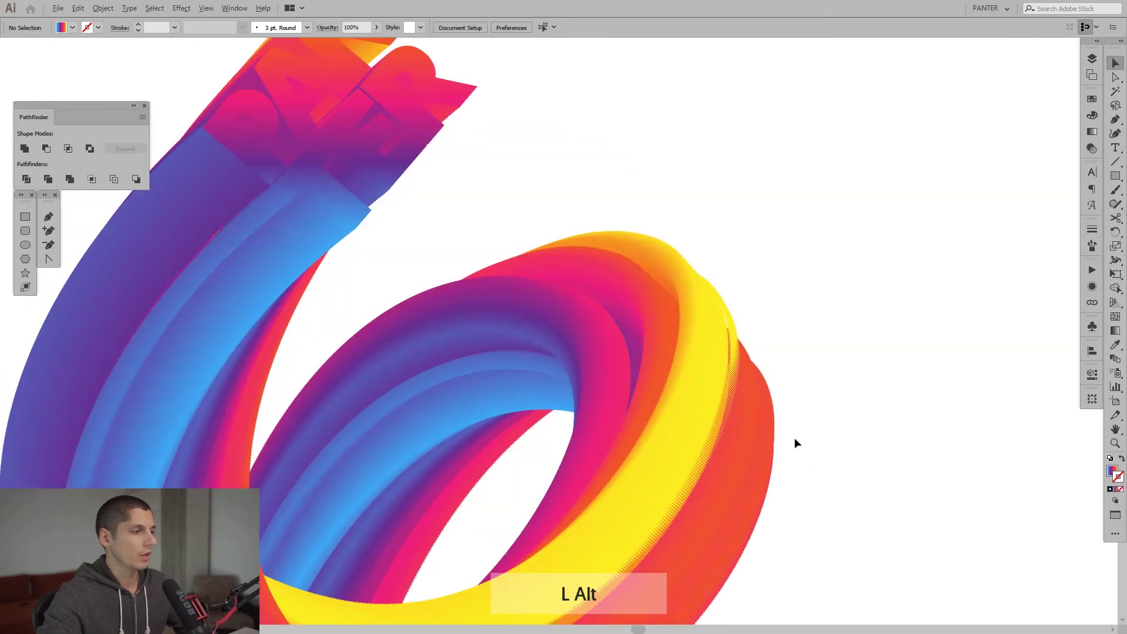
pyautogui.moveTo(833, 417); pyautogui.dragTo(858, 395)
pyautogui.scroll(-3, 881, 416)
pyautogui.press('space')
pyautogui.moveTo(896, 430); pyautogui.dragTo(896, 382)
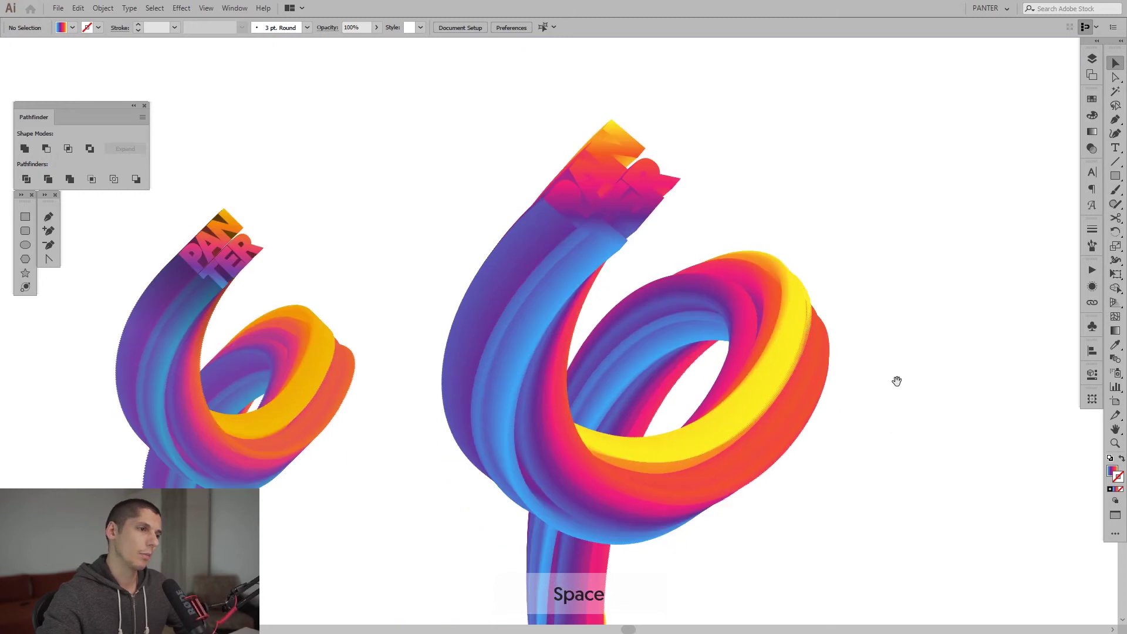
pyautogui.scroll(2, 870, 367)
pyautogui.scroll(-2, 870, 368)
# - Select the big swirl blend, switch to Direct Selection (A), and show the selection tool variants
pyautogui.click(754, 297)
pyautogui.press('space')
pyautogui.moveTo(875, 326)
pyautogui.mouseDown()
pyautogui.moveTo(871, 312)
pyautogui.moveTo(873, 321)
pyautogui.mouseUp()
pyautogui.press('a')
pyautogui.click(1116, 82)
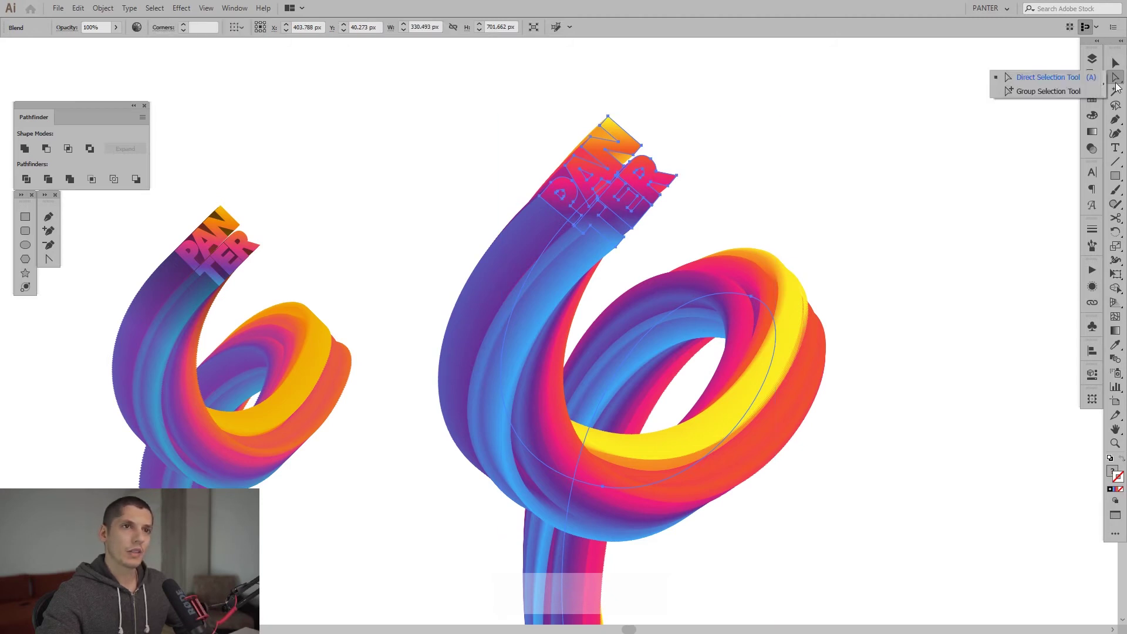
# - Pick the Direct Selection Tool and select an anchor on the big blend's loop
pyautogui.click(1039, 81)
pyautogui.press('space')
pyautogui.moveTo(838, 404); pyautogui.dragTo(831, 337)
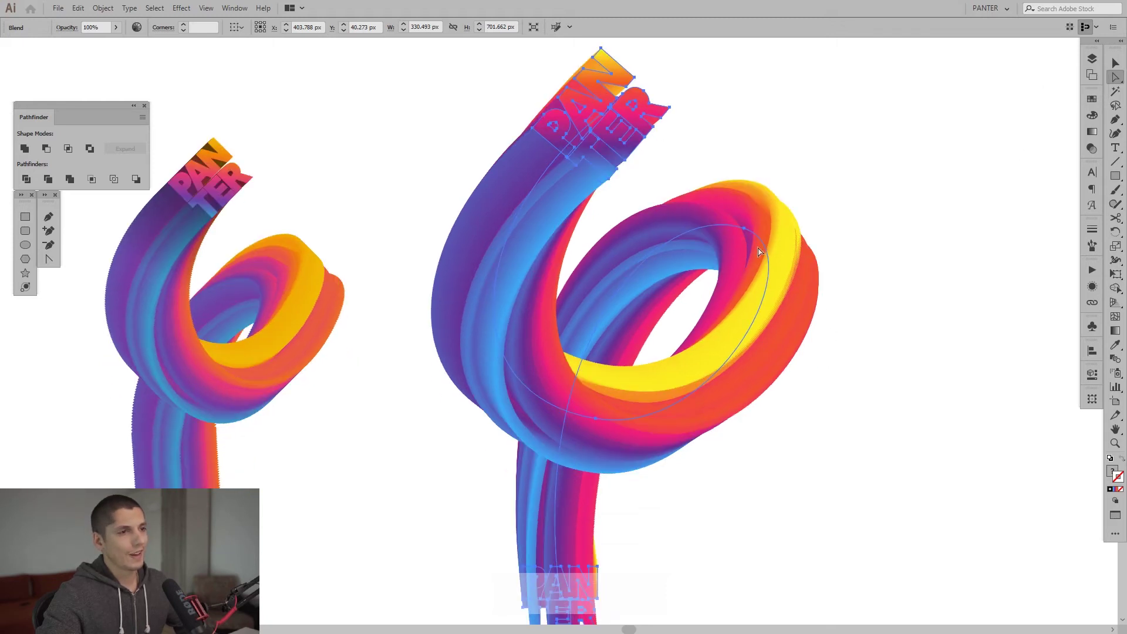
pyautogui.click(744, 229)
pyautogui.press('space')
pyautogui.moveTo(766, 319); pyautogui.dragTo(779, 298)
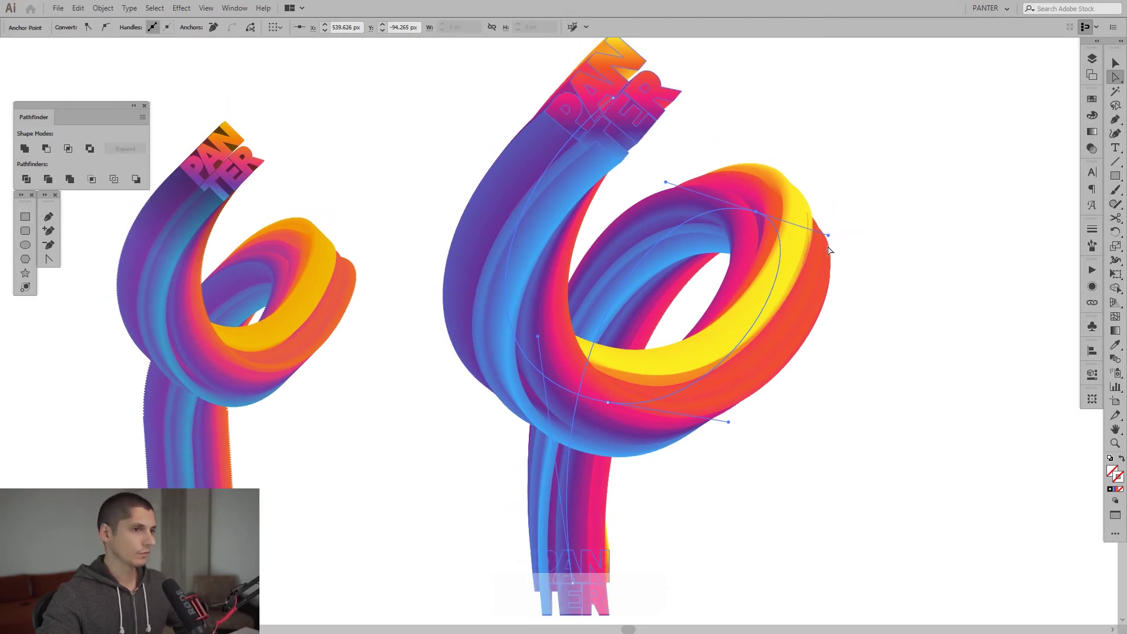
# - Clear the selection, zoom out, and Shift-drag the right swirl figure straight down
pyautogui.press('space')
pyautogui.moveTo(858, 355); pyautogui.dragTo(609, 395)
pyautogui.click(796, 393)
pyautogui.scroll(-3, 798, 399)
pyautogui.moveTo(432, 431); pyautogui.dragTo(438, 484)
pyautogui.click(621, 477)
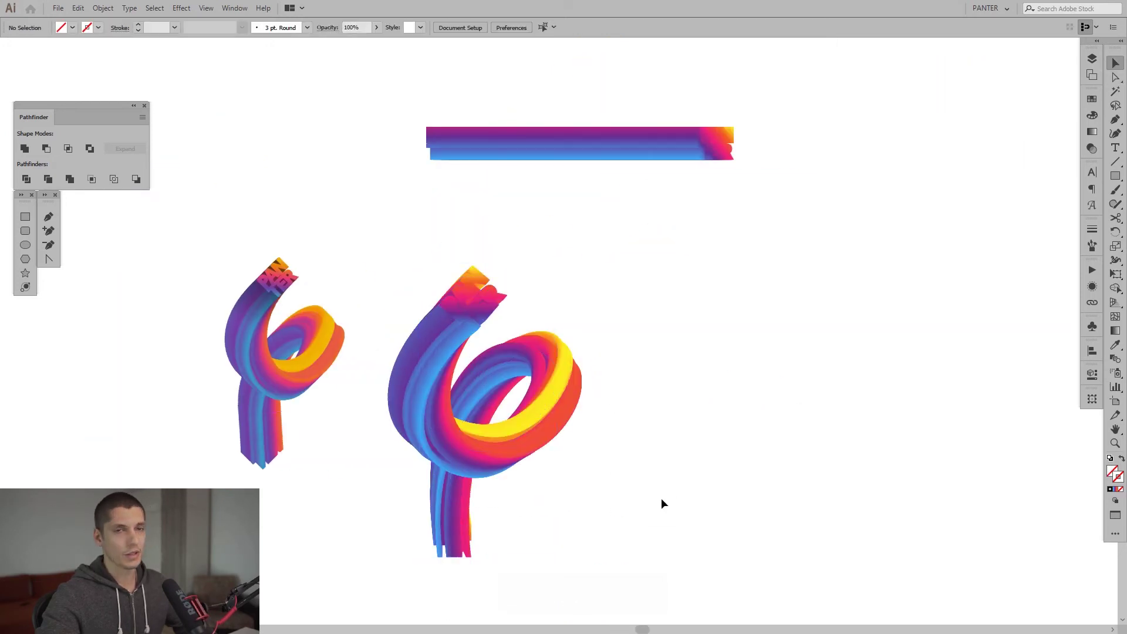
# - Duplicate the right swirl, placing the copy further right, and bring it into view
pyautogui.moveTo(449, 354); pyautogui.dragTo(755, 374)
pyautogui.click(934, 416)
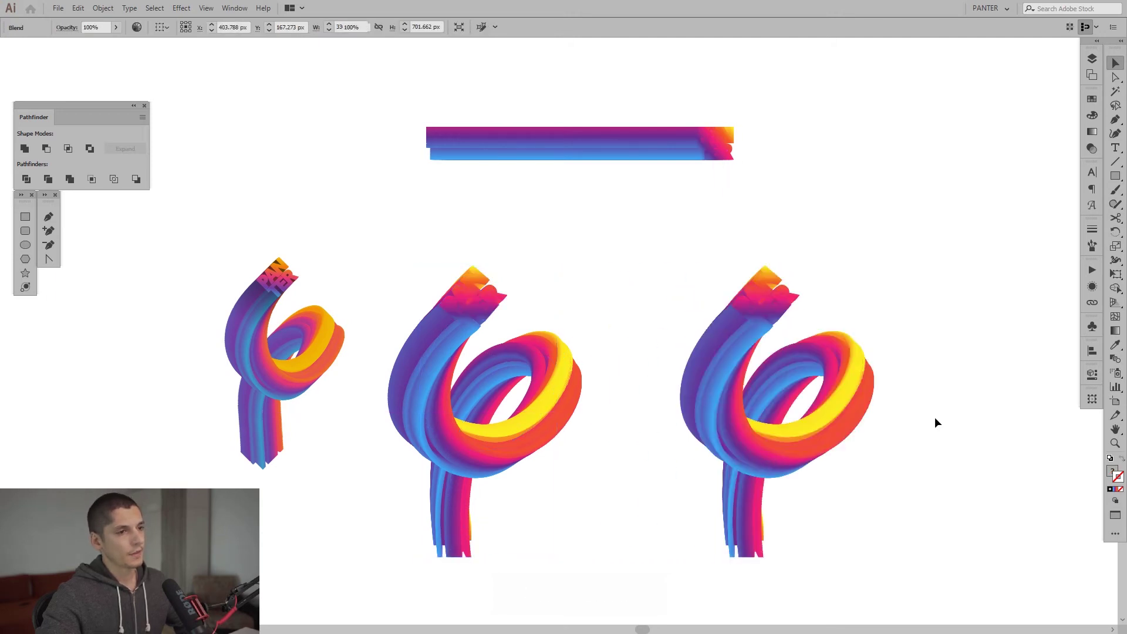
pyautogui.scroll(2, 892, 435)
pyautogui.moveTo(874, 435); pyautogui.dragTo(717, 423)
pyautogui.scroll(4, 699, 399)
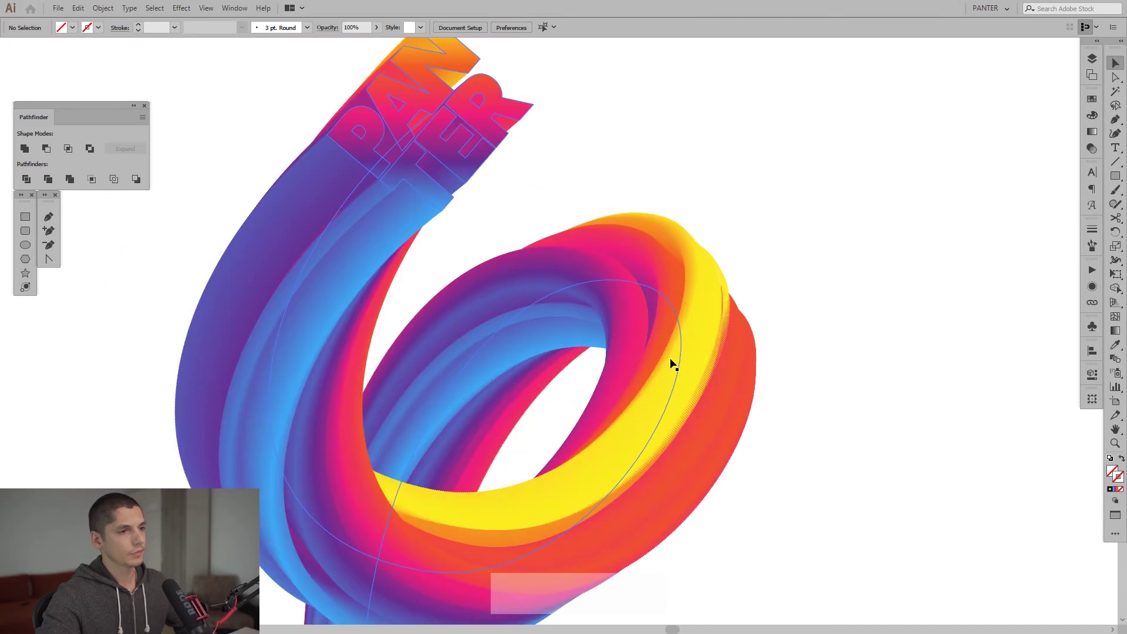
# - Select a spine point on the rightmost swirl and pull its curve handle upward
pyautogui.click(670, 358)
pyautogui.press('a')
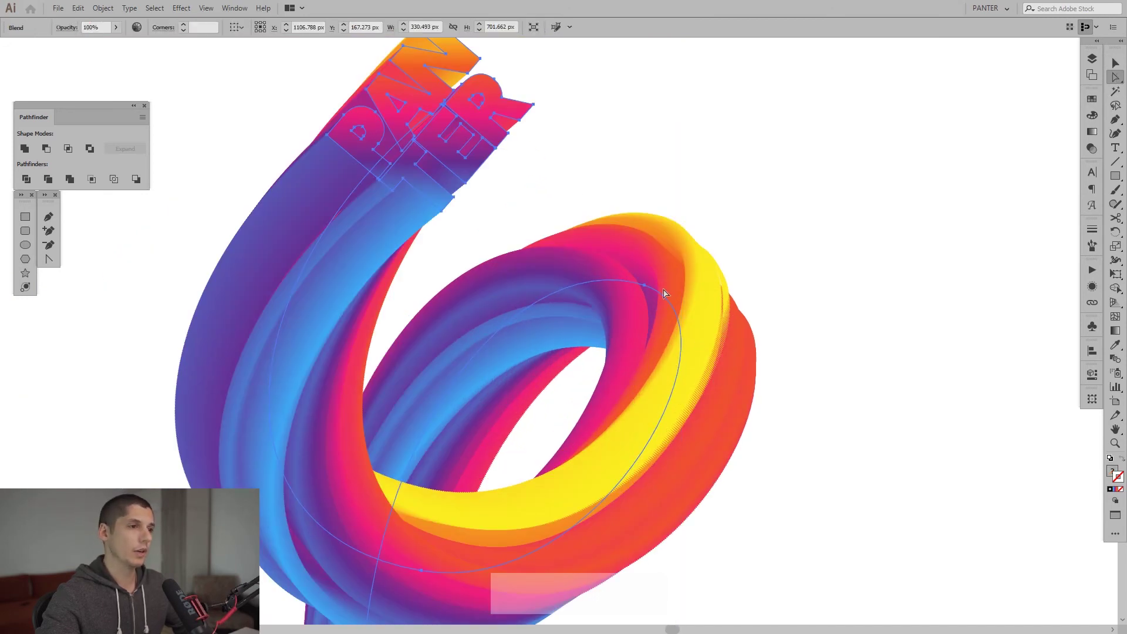
pyautogui.click(645, 287)
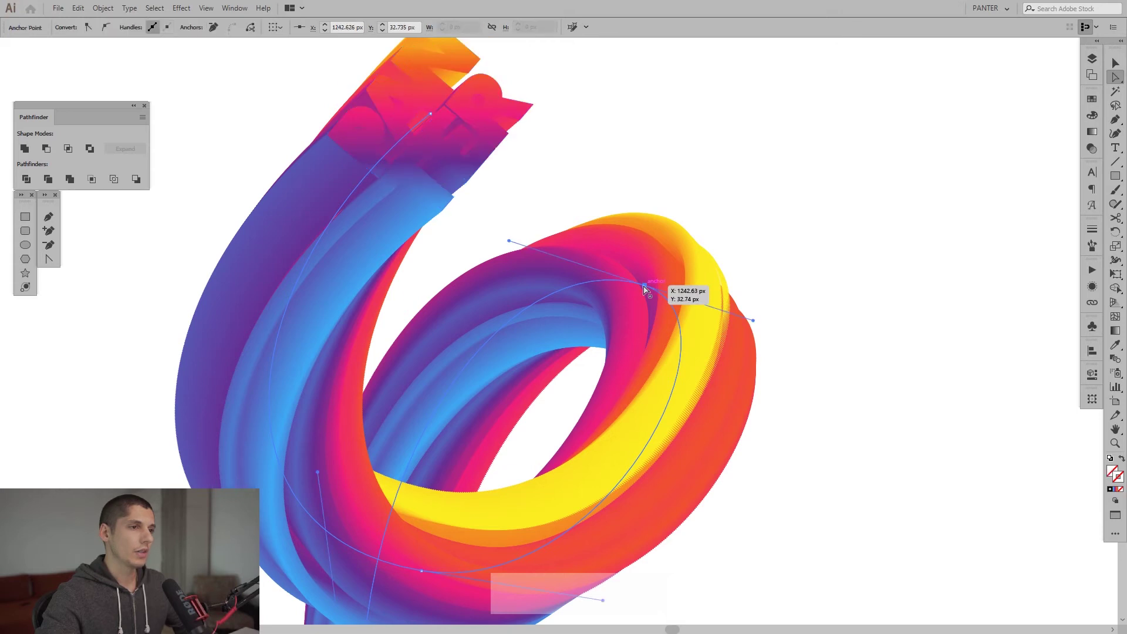
pyautogui.moveTo(754, 322); pyautogui.dragTo(711, 269)
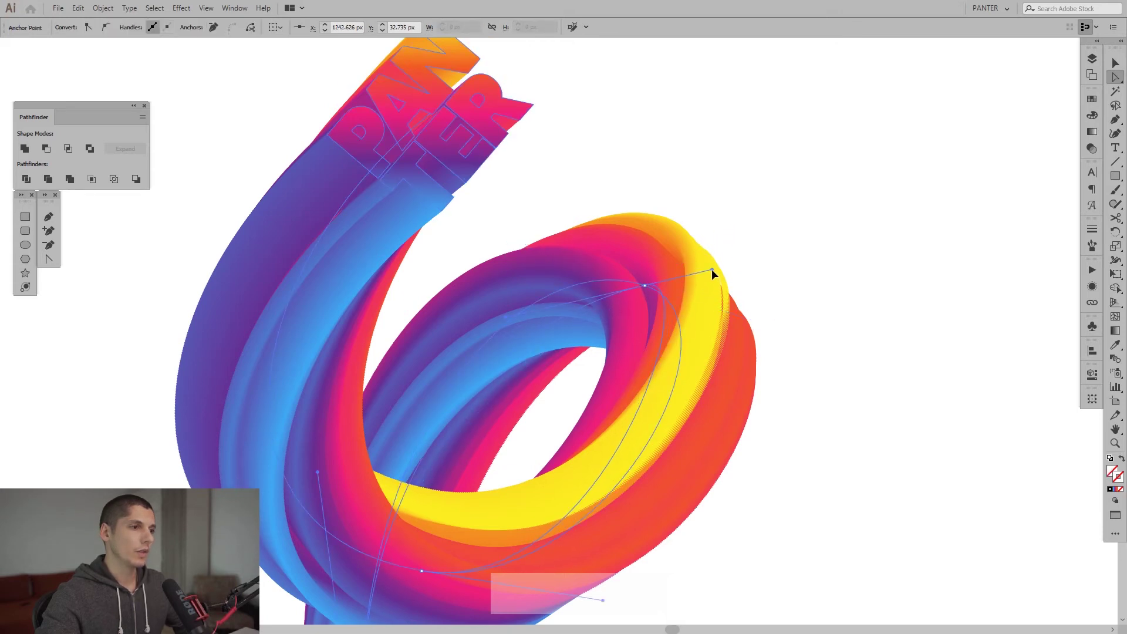
pyautogui.click(804, 288)
pyautogui.scroll(-3, 795, 299)
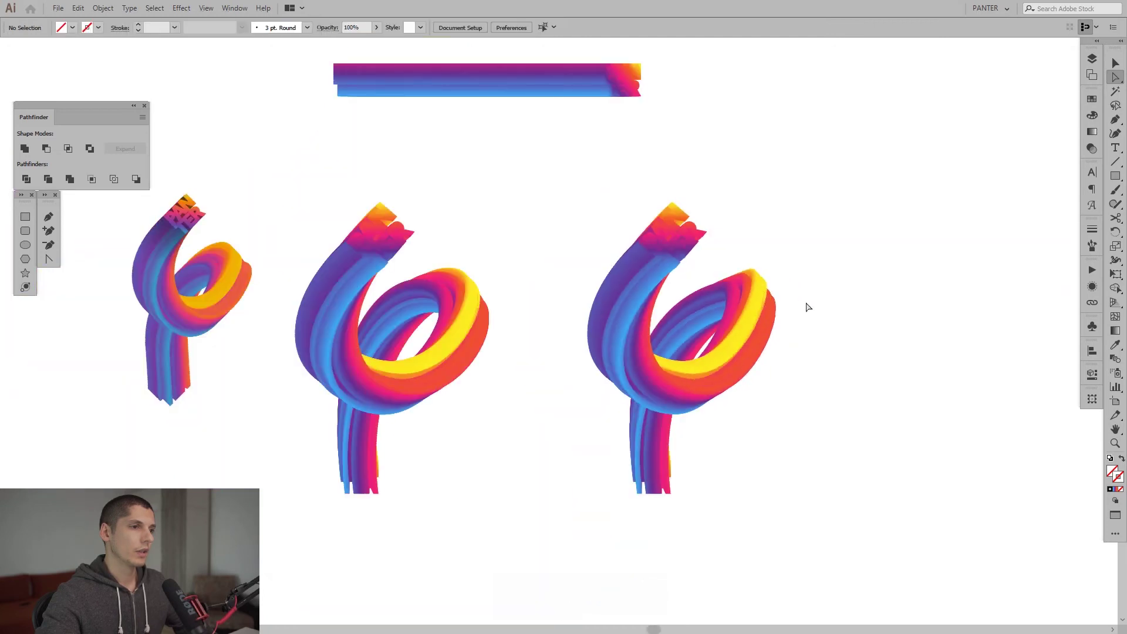
# - Select the right swirl's spine path and pull its handle further up to reshape the loop
pyautogui.press('space')
pyautogui.press('alt')
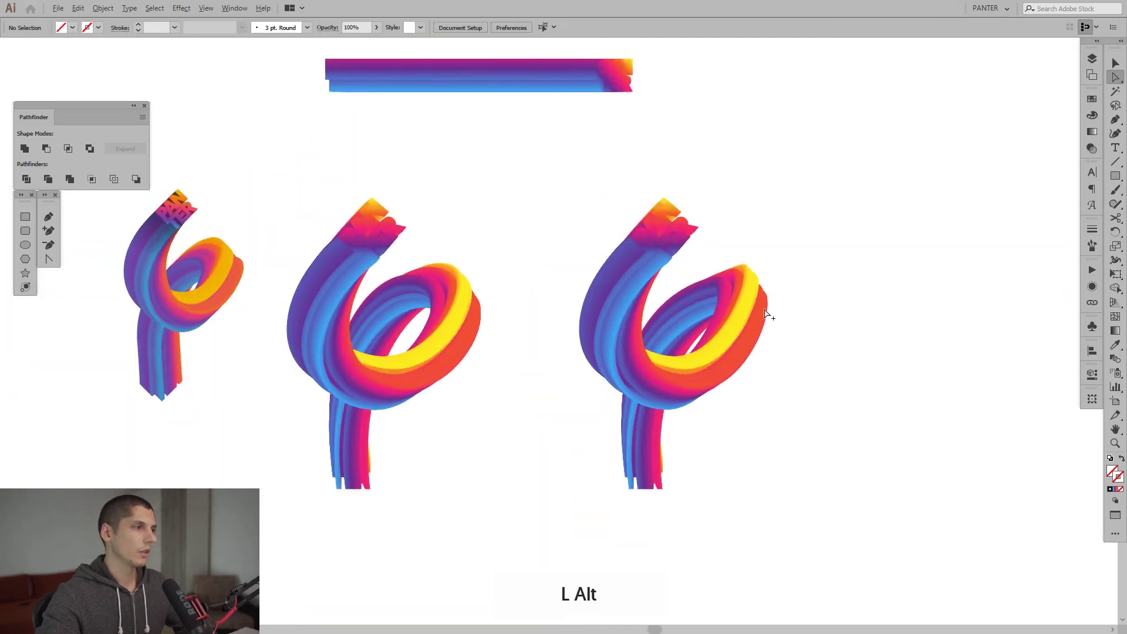
pyautogui.scroll(3, 780, 317)
pyautogui.click(716, 295)
pyautogui.scroll(2, 708, 297)
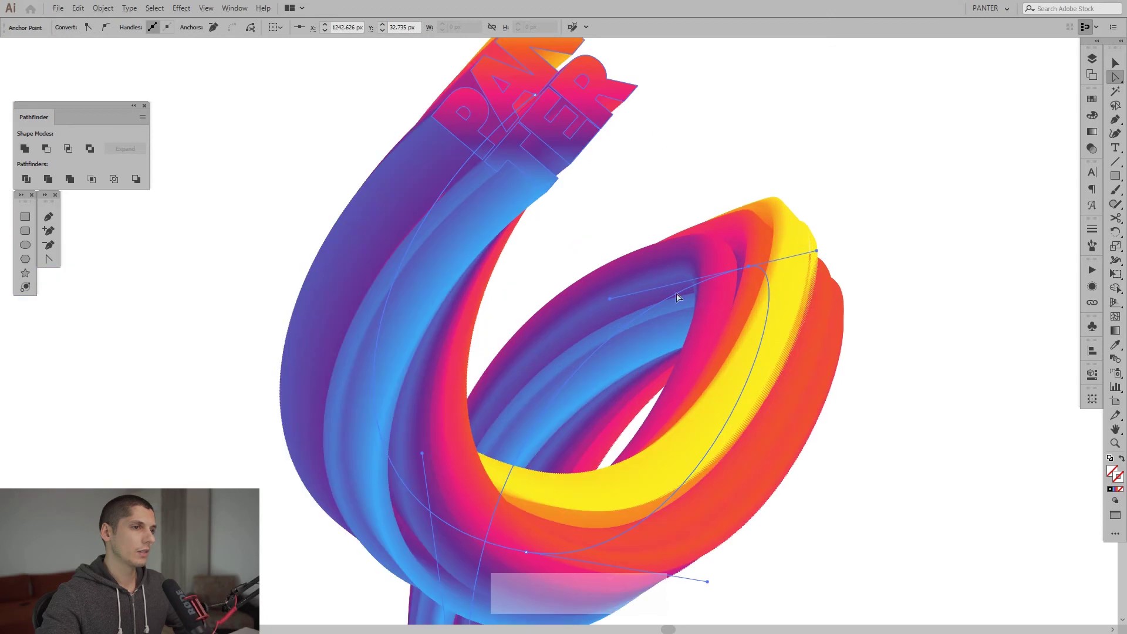
pyautogui.moveTo(609, 303); pyautogui.dragTo(699, 125)
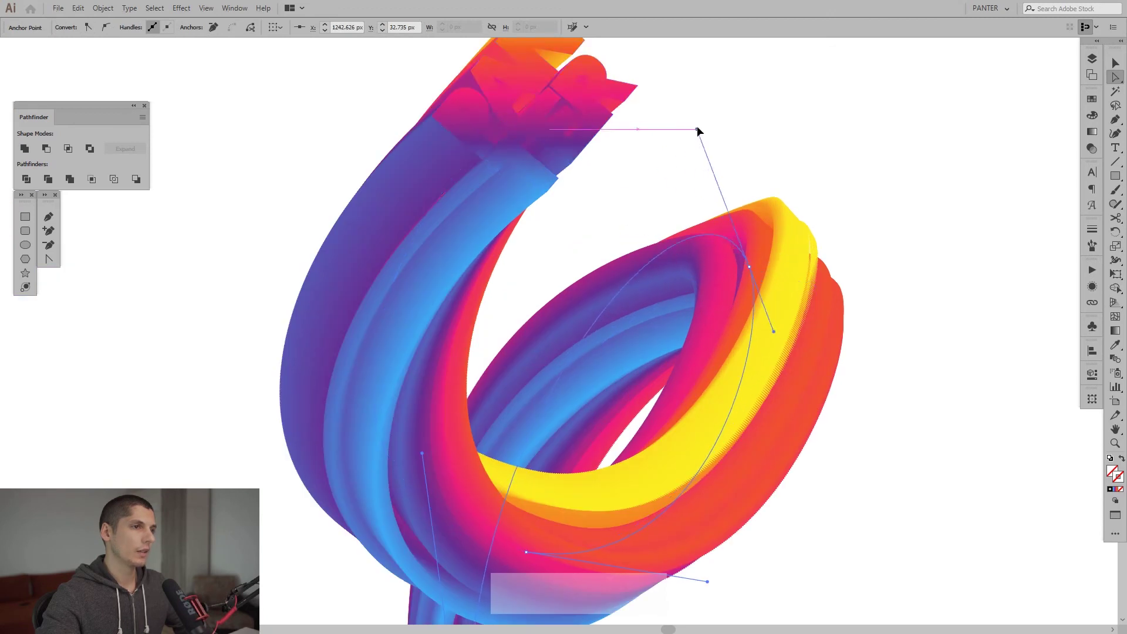
pyautogui.keyDown('alt'); pyautogui.click(881, 443); pyautogui.keyUp('alt')
pyautogui.scroll(-4, 880, 444)
# - Move the spine's bottom point slightly left and deselect to preview the blend
pyautogui.moveTo(873, 403); pyautogui.dragTo(809, 371)
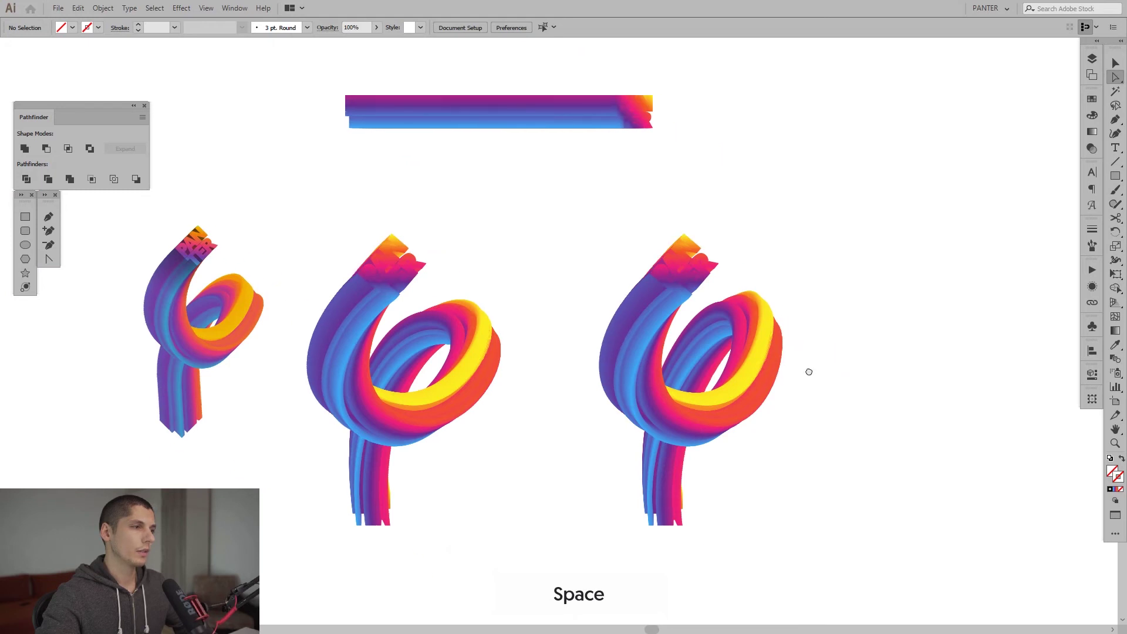
pyautogui.scroll(3, 791, 324)
pyautogui.moveTo(917, 541); pyautogui.dragTo(752, 334)
pyautogui.scroll(-3, 752, 335)
pyautogui.scroll(2, 665, 451)
pyautogui.moveTo(583, 488); pyautogui.dragTo(551, 482)
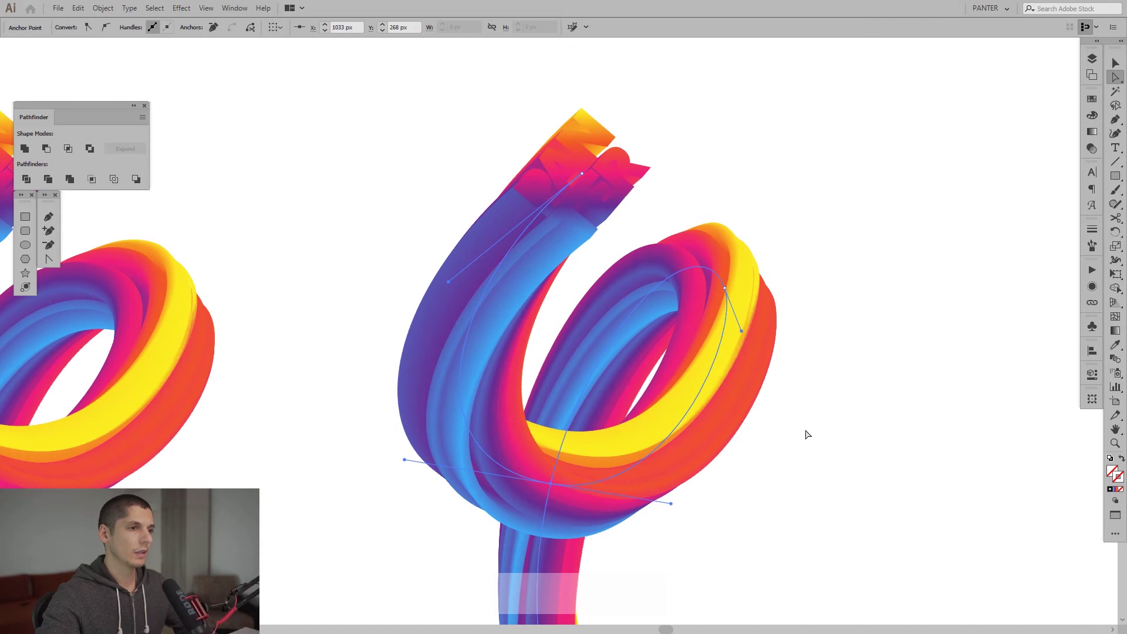
pyautogui.click(807, 435)
pyautogui.scroll(-4, 806, 432)
# - Select the PANTER text anchors at the swirl's base, then the whole blend object
pyautogui.moveTo(819, 428); pyautogui.dragTo(772, 390)
pyautogui.scroll(2, 692, 543)
pyautogui.moveTo(702, 540); pyautogui.dragTo(572, 459)
pyautogui.click(675, 512)
pyautogui.moveTo(727, 557); pyautogui.dragTo(546, 453)
pyautogui.scroll(2, 680, 499)
pyautogui.scroll(2, 680, 498)
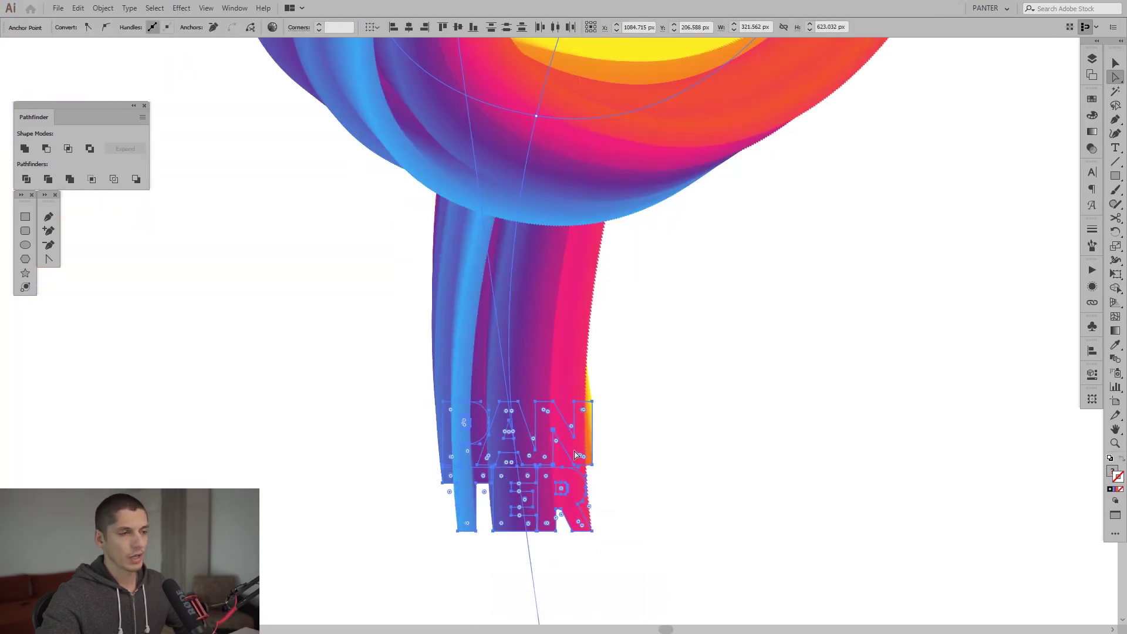
pyautogui.click(515, 361)
pyautogui.click(513, 351)
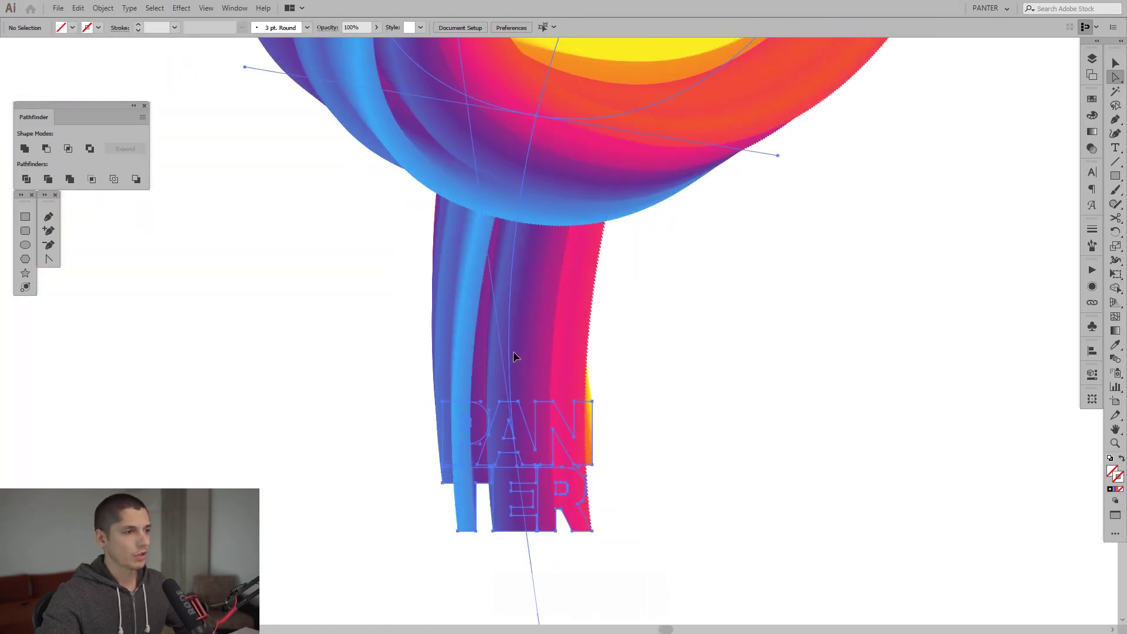
pyautogui.scroll(3, 484, 485)
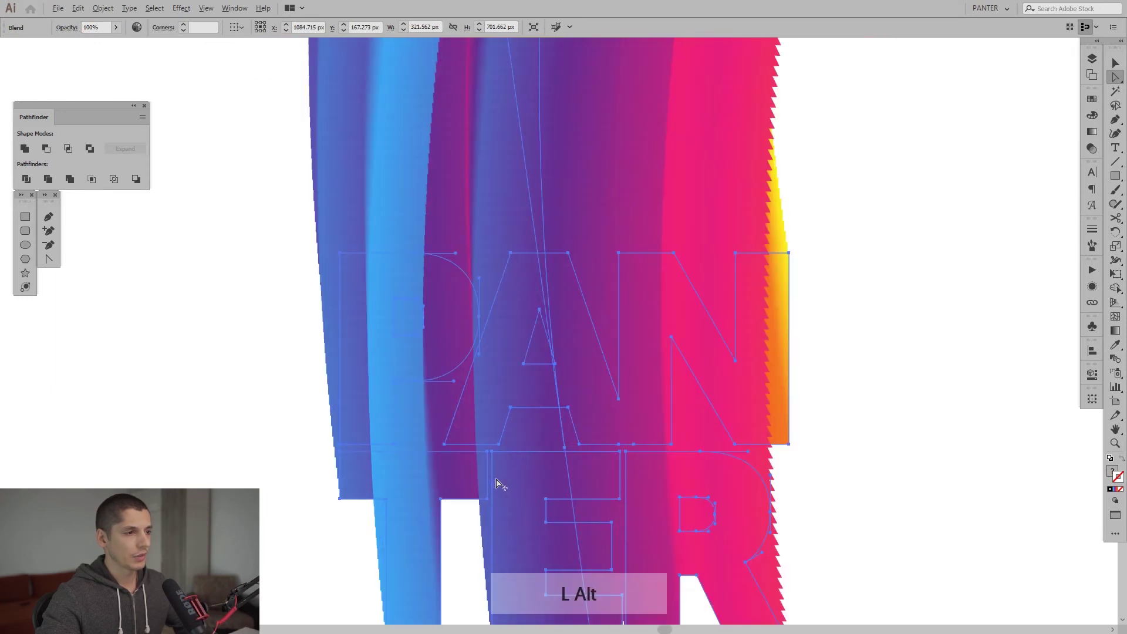
# - Select the spine's bottom point and move it to the right
pyautogui.click(563, 449)
pyautogui.scroll(-3, 566, 452)
pyautogui.press('space')
pyautogui.moveTo(731, 170); pyautogui.dragTo(657, 333)
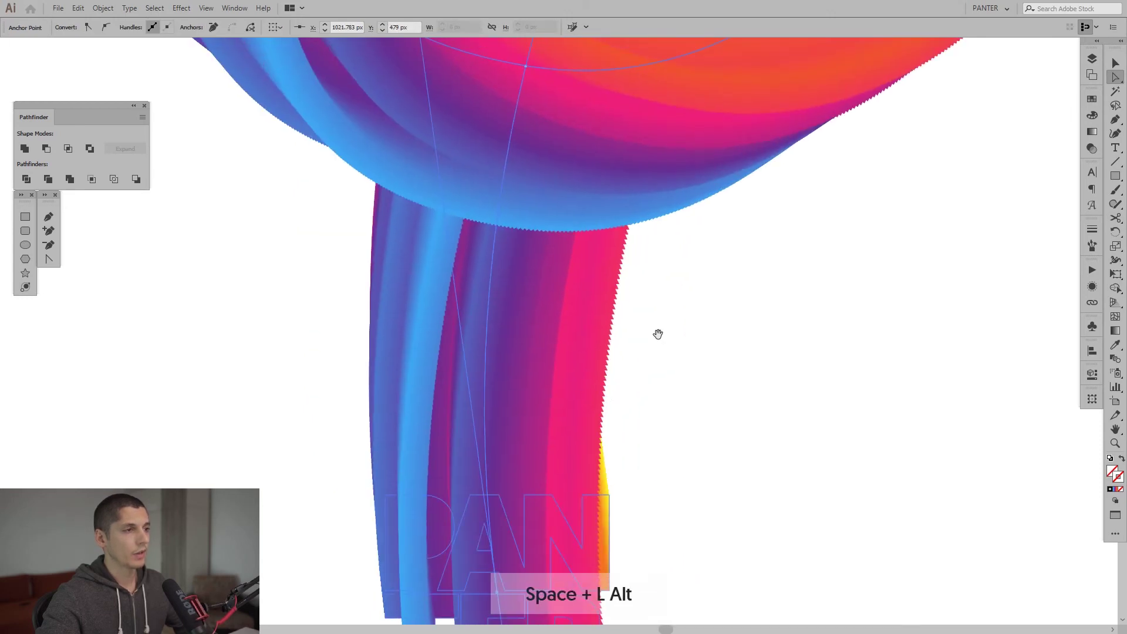
pyautogui.scroll(-2, 699, 390)
pyautogui.moveTo(699, 390); pyautogui.dragTo(669, 352)
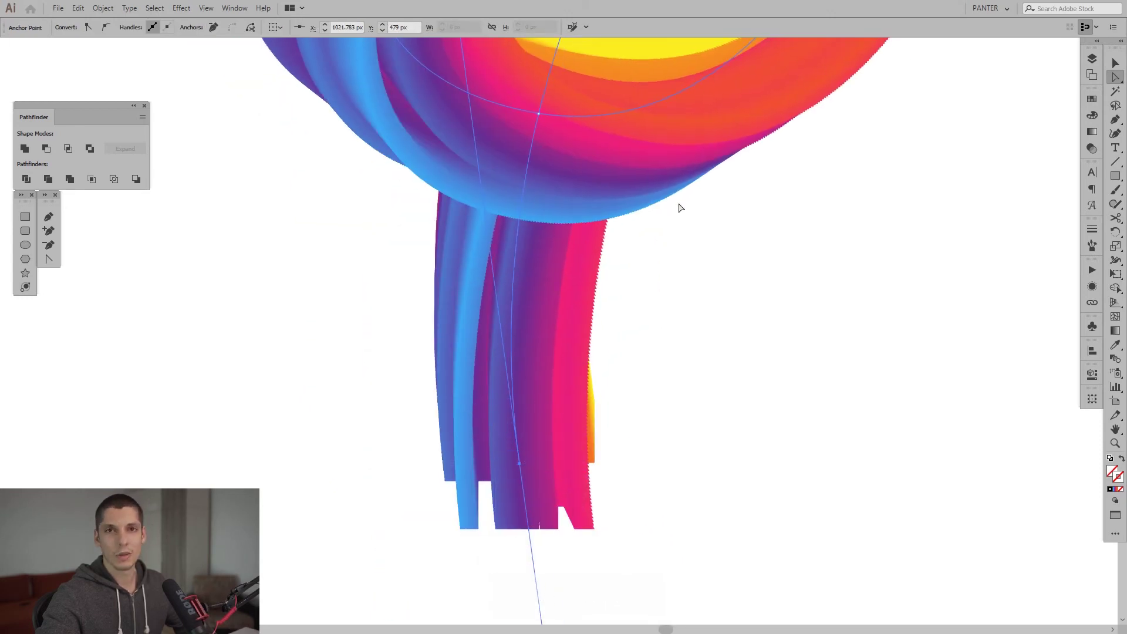
pyautogui.press('space')
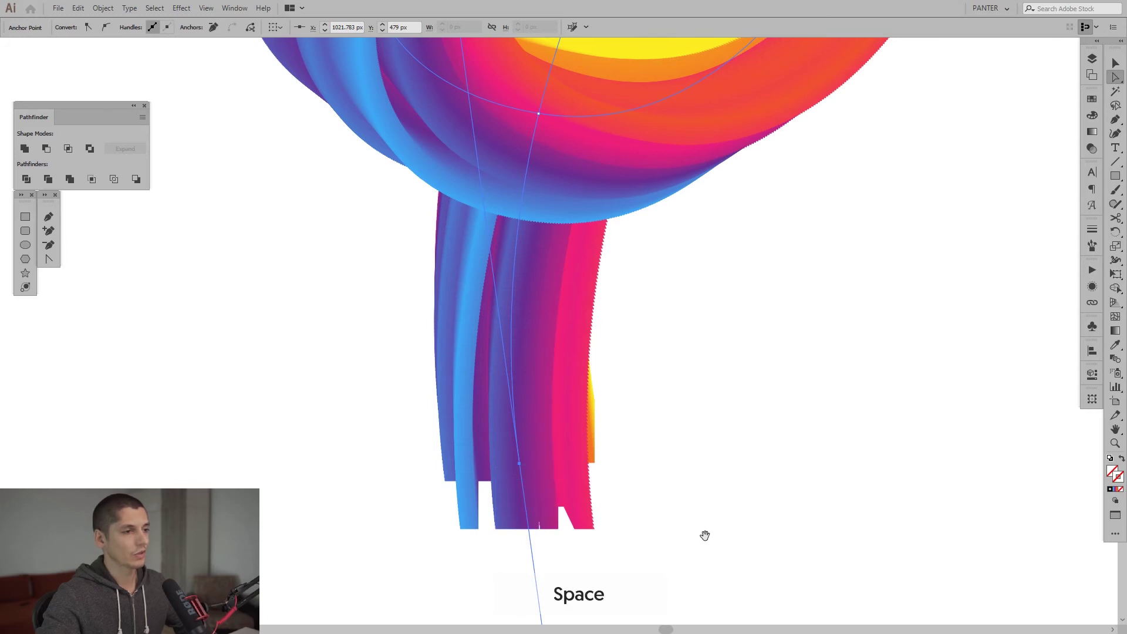
pyautogui.scroll(-3, 692, 480)
pyautogui.moveTo(699, 462); pyautogui.dragTo(630, 471)
pyautogui.scroll(-2, 694, 484)
pyautogui.scroll(2, 630, 471)
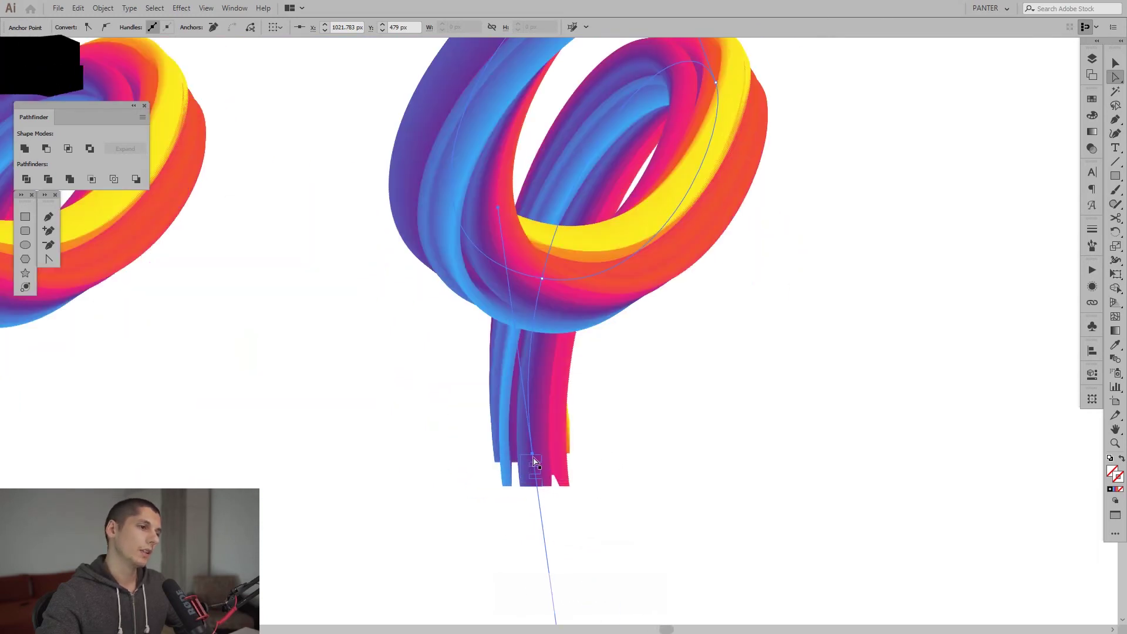
pyautogui.moveTo(532, 458); pyautogui.dragTo(584, 453)
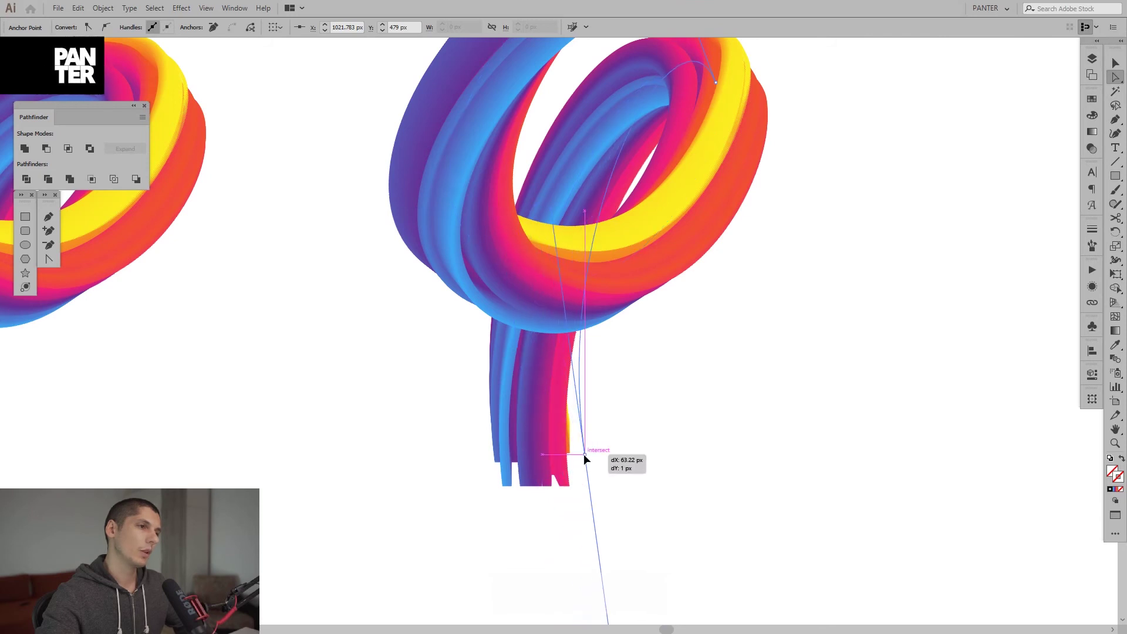
# - Pull a curve handle up-left and move a spine point down-left to tighten the loop
pyautogui.press('alt')
pyautogui.scroll(-3, 560, 374)
pyautogui.moveTo(699, 361); pyautogui.dragTo(714, 386)
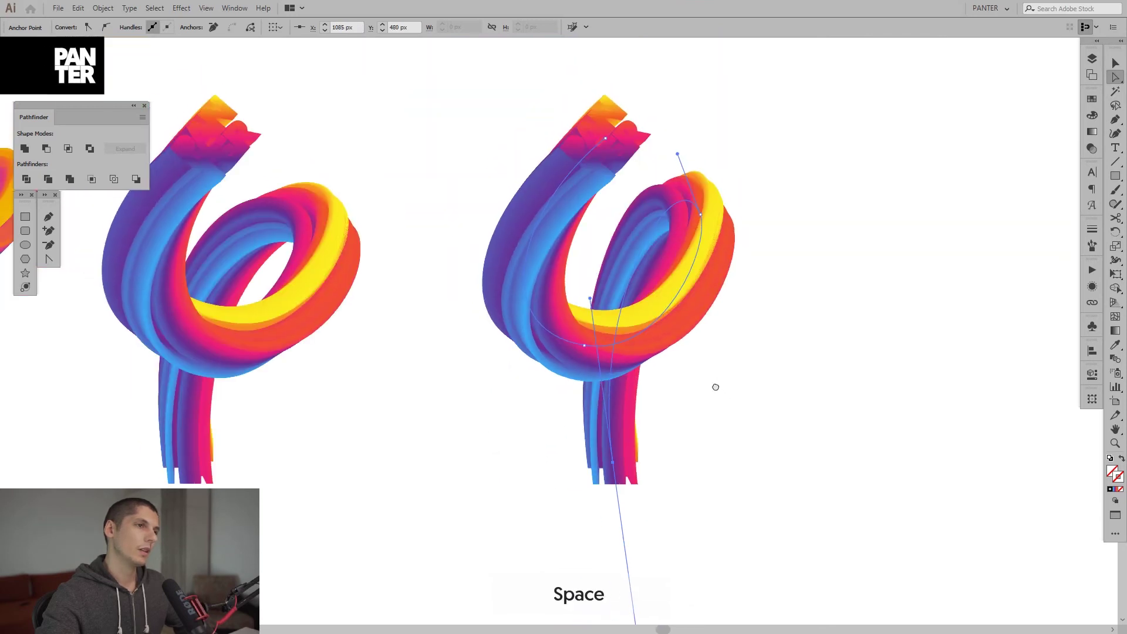
pyautogui.moveTo(590, 297); pyautogui.dragTo(543, 277)
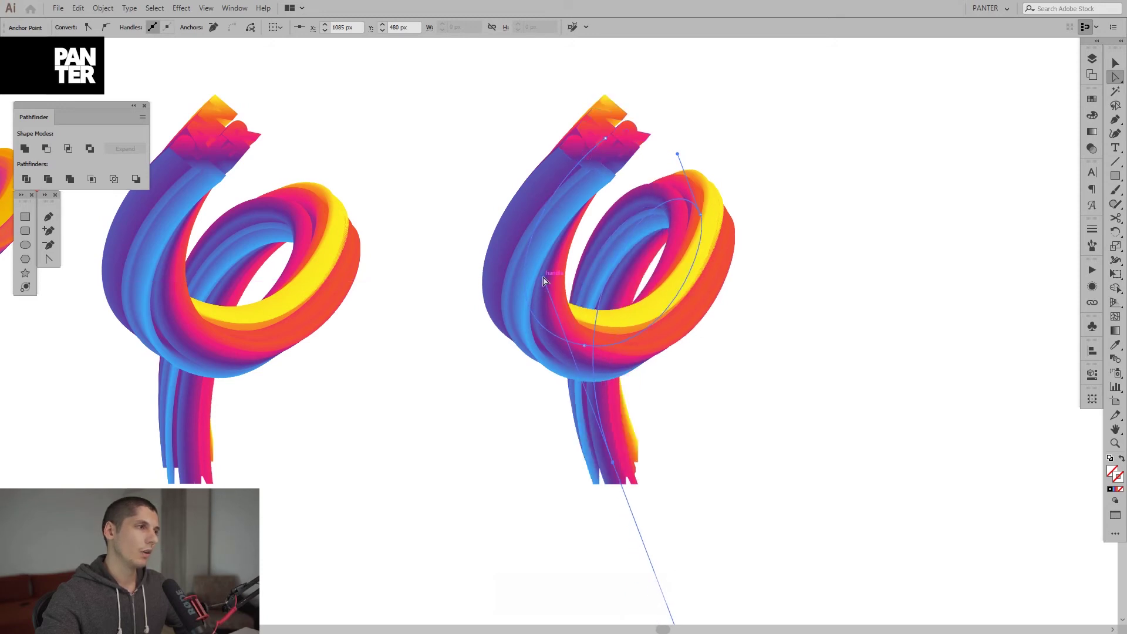
pyautogui.moveTo(701, 214); pyautogui.dragTo(679, 234)
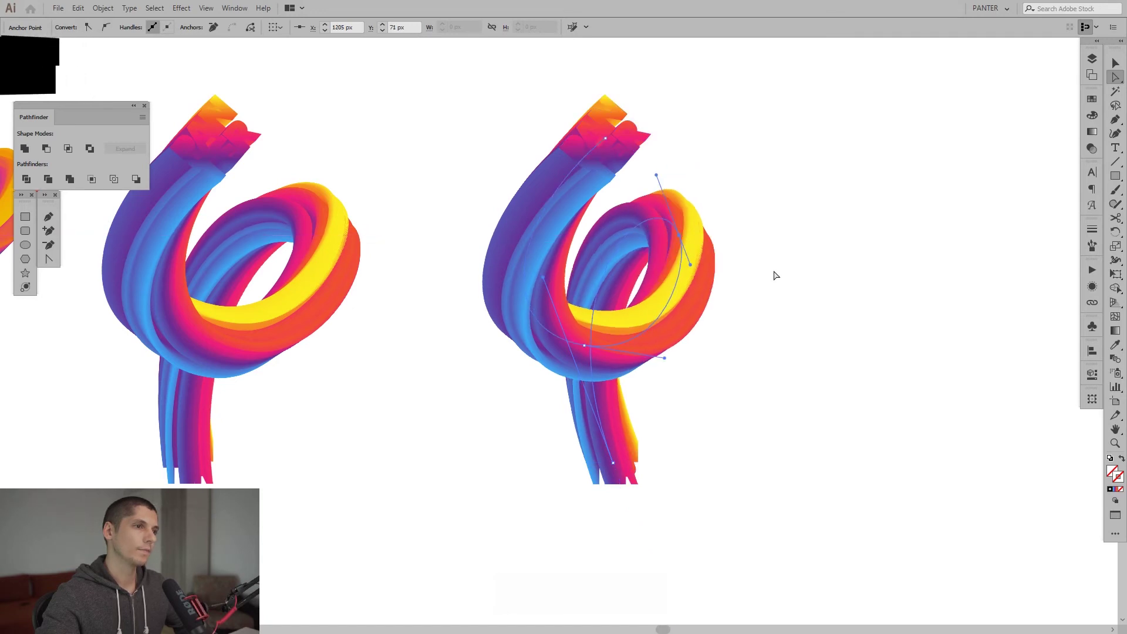
# - Move a spine point of the right blend down-right, then deselect and return to Selection
pyautogui.click(780, 313)
pyautogui.scroll(-3, 779, 313)
pyautogui.moveTo(772, 330); pyautogui.dragTo(728, 360)
pyautogui.scroll(2, 727, 363)
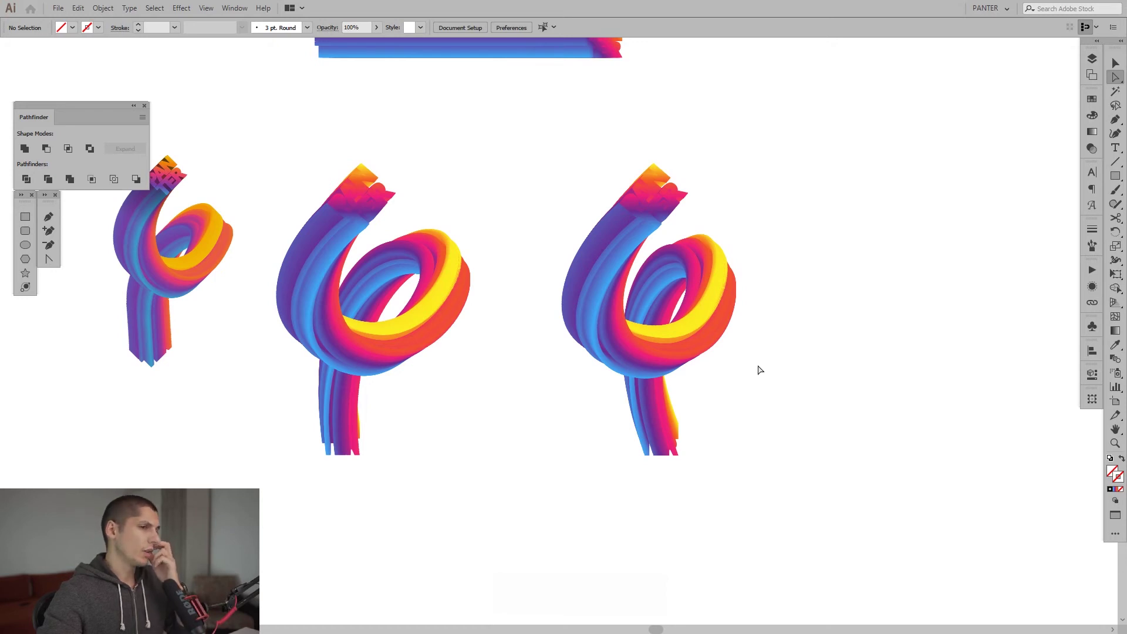
pyautogui.scroll(1, 737, 278)
pyautogui.moveTo(701, 264); pyautogui.dragTo(721, 277)
pyautogui.click(854, 315)
pyautogui.press('v')
# - Select the PANTER end outline and drag a spine point left to bend the lower strands
pyautogui.press('space')
pyautogui.moveTo(850, 315); pyautogui.dragTo(841, 349)
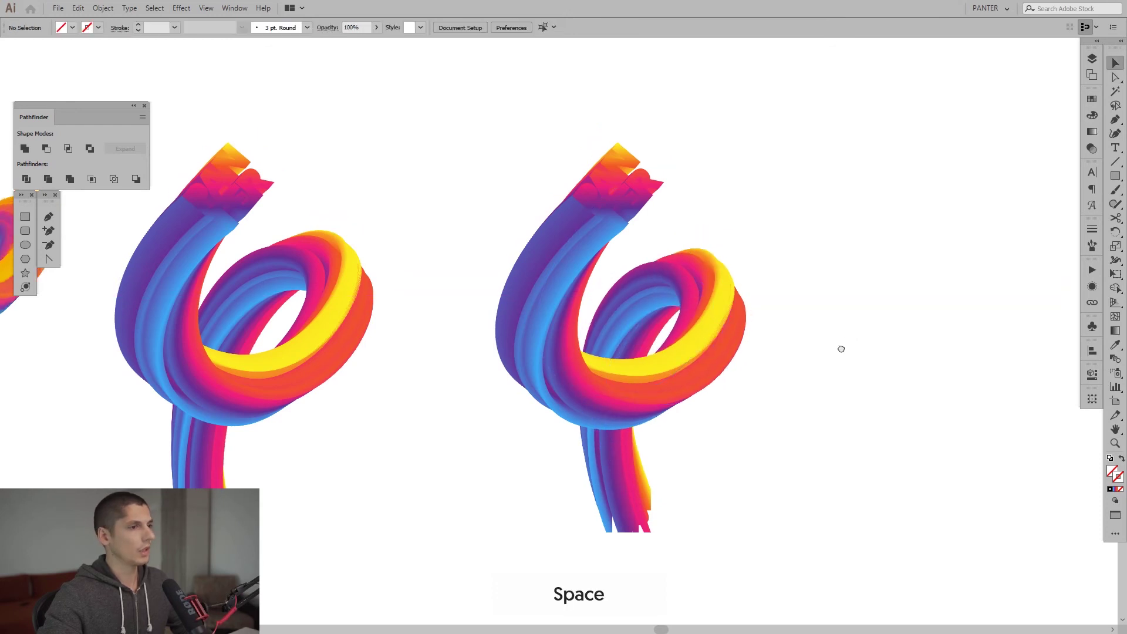
pyautogui.scroll(-3, 841, 349)
pyautogui.scroll(4, 634, 364)
pyautogui.press('a')
pyautogui.click(712, 382)
pyautogui.scroll(2, 713, 382)
pyautogui.click(725, 401)
pyautogui.scroll(3, 715, 424)
pyautogui.moveTo(698, 415); pyautogui.dragTo(624, 403)
pyautogui.scroll(-4, 742, 345)
pyautogui.press('v')
pyautogui.click(770, 302)
# - Pan and zoom to review the reshaped right swirl
pyautogui.press('space')
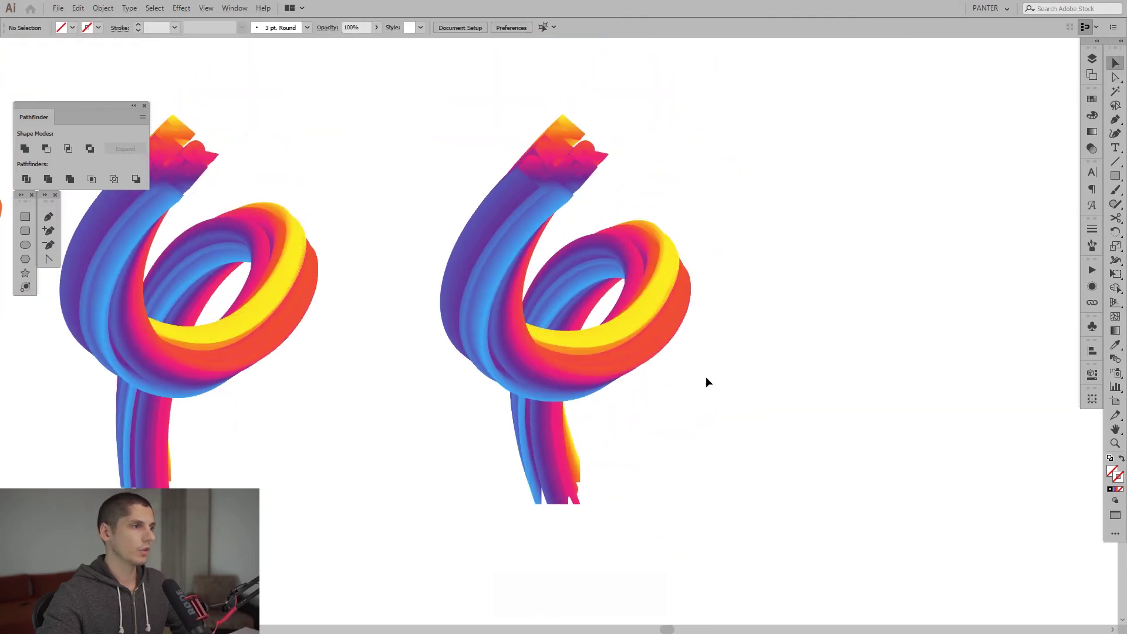
pyautogui.scroll(-2, 705, 376)
pyautogui.moveTo(697, 377); pyautogui.dragTo(677, 380)
pyautogui.scroll(2, 680, 342)
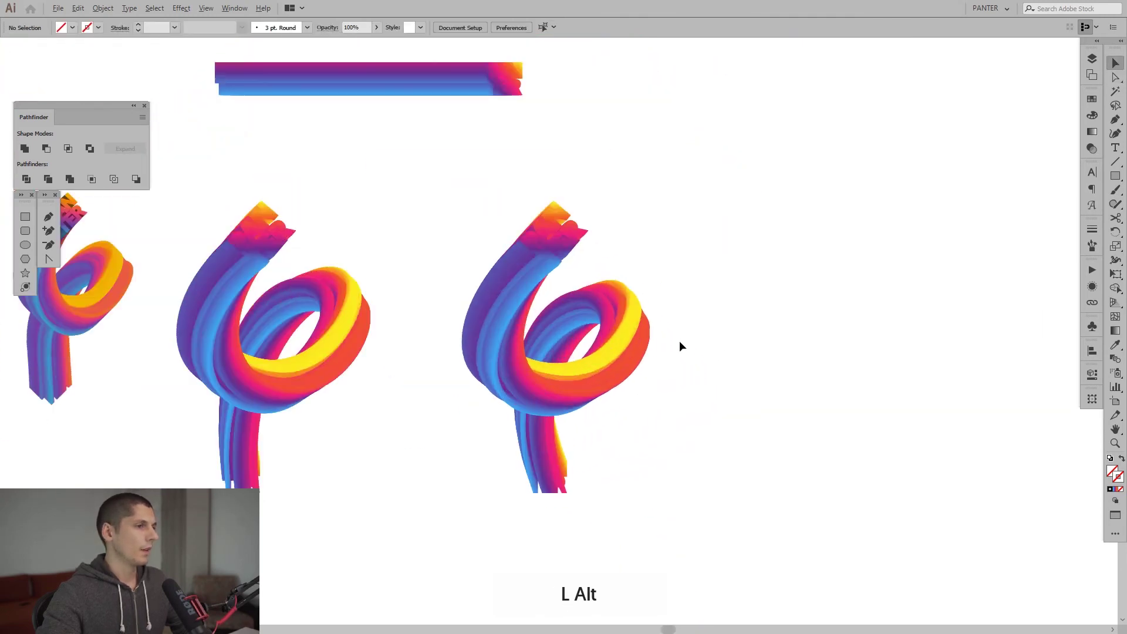
pyautogui.scroll(1, 680, 345)
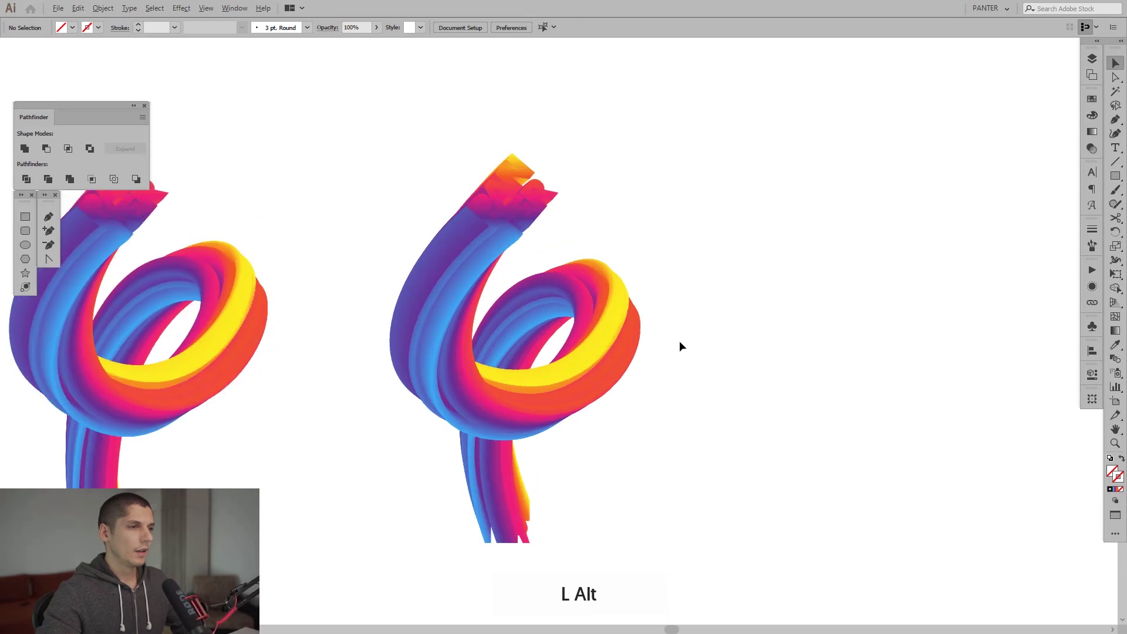
pyautogui.scroll(2, 466, 193)
pyautogui.scroll(-3, 395, 239)
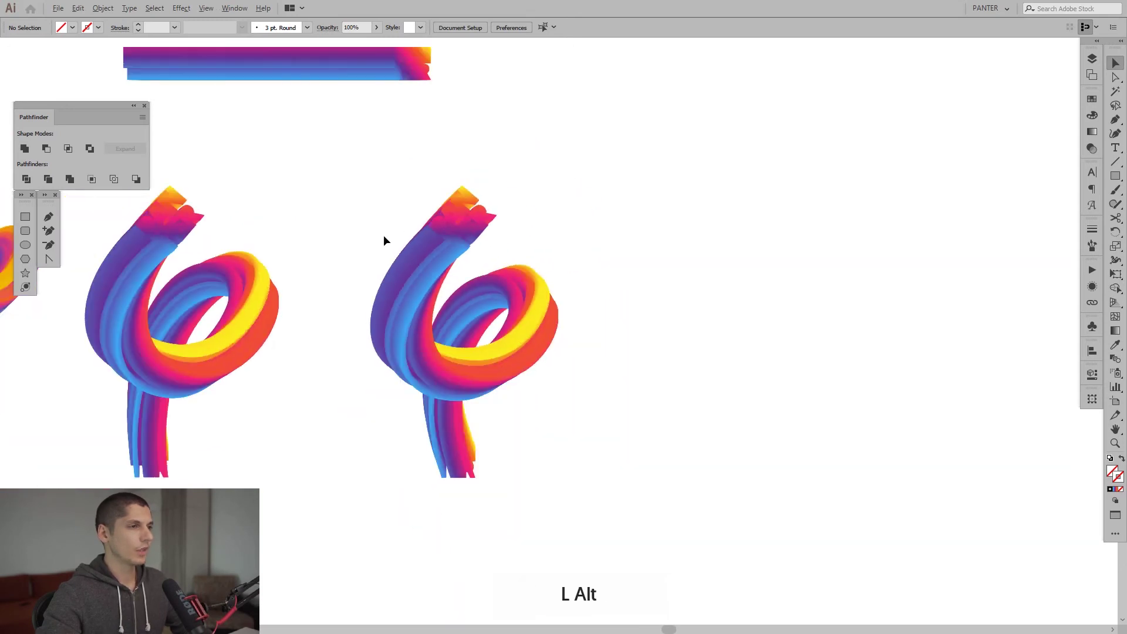
pyautogui.moveTo(308, 284); pyautogui.dragTo(649, 284)
pyautogui.scroll(1, 480, 269)
pyautogui.scroll(2, 480, 268)
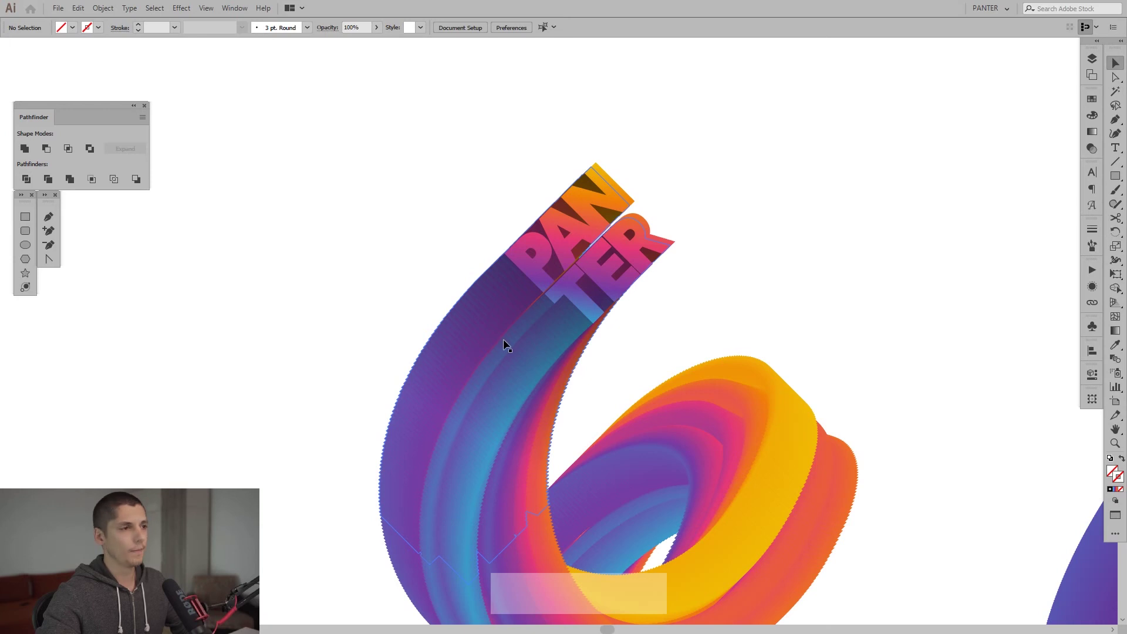
# - Scroll and zoom the view to bring the PANTER ribbon blend into frame
pyautogui.scroll(-2, 663, 341)
pyautogui.scroll(2, 663, 312)
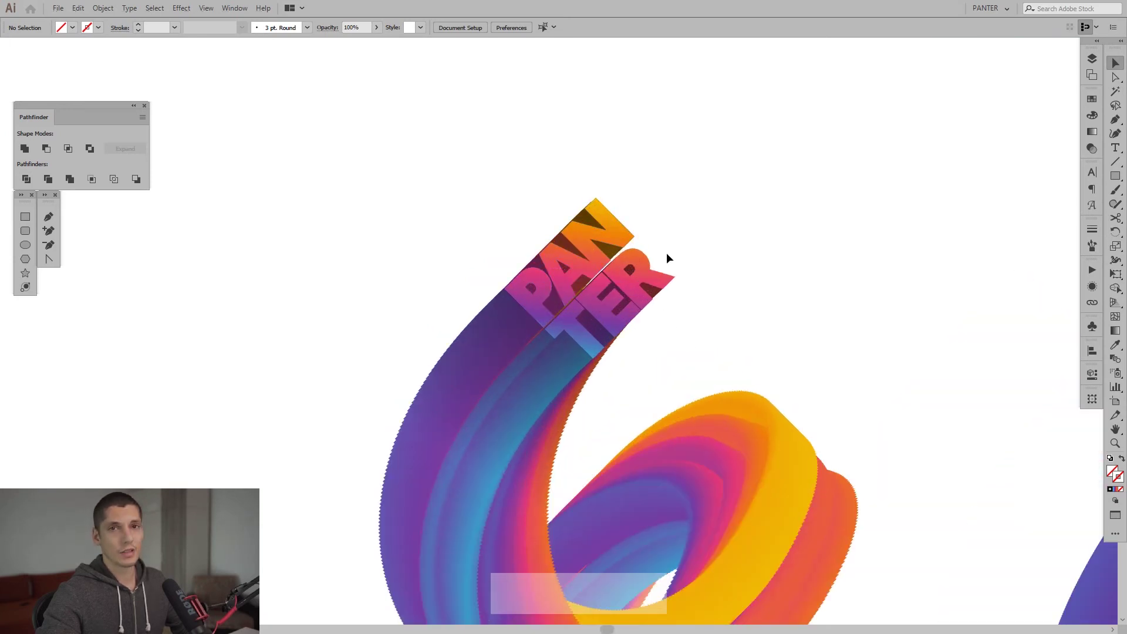
pyautogui.scroll(-2, 705, 286)
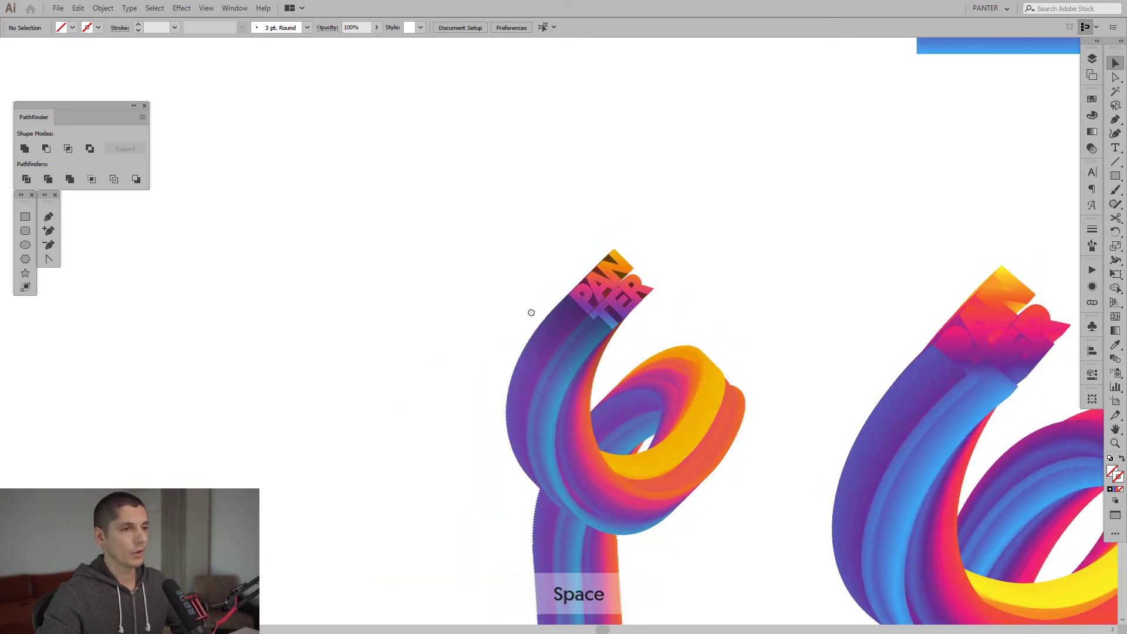
pyautogui.hscroll(5, 634, 294)
pyautogui.scroll(2, 714, 286)
pyautogui.hscroll(5, 693, 305)
pyautogui.scroll(2, 587, 326)
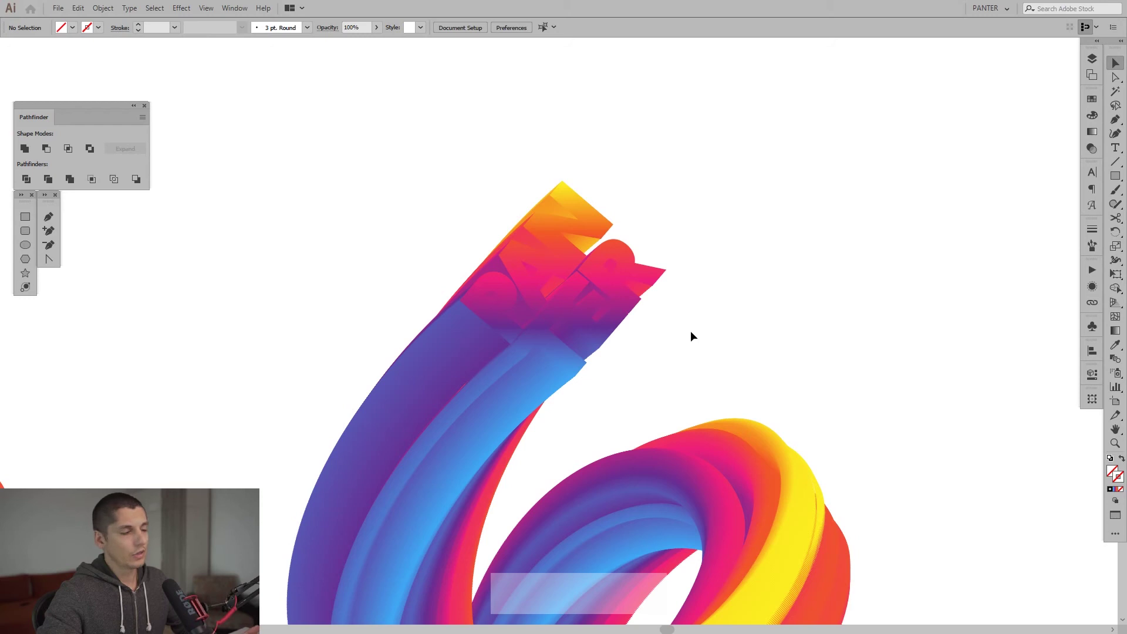
# - Alt+Shift-drag the PANTER blend to place a level copy 654 px to the right
pyautogui.click(607, 276)
pyautogui.press('space')
pyautogui.scroll(-1, 670, 301)
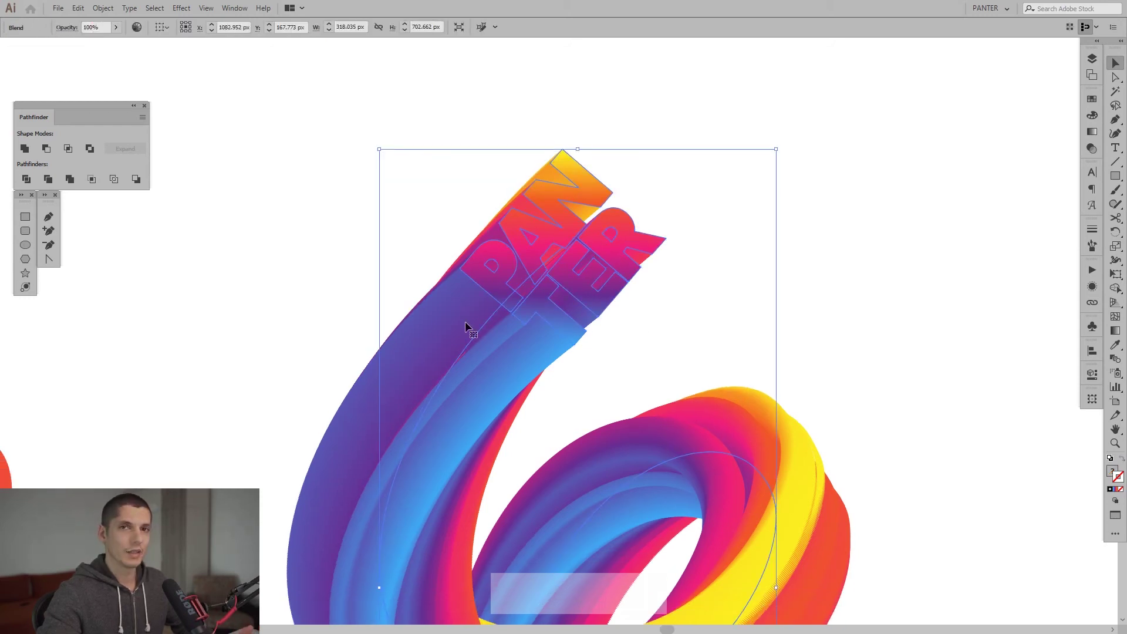
pyautogui.scroll(-5, 595, 379)
pyautogui.moveTo(596, 378); pyautogui.dragTo(660, 284)
pyautogui.scroll(2, 660, 283)
pyautogui.moveTo(769, 315); pyautogui.dragTo(774, 300)
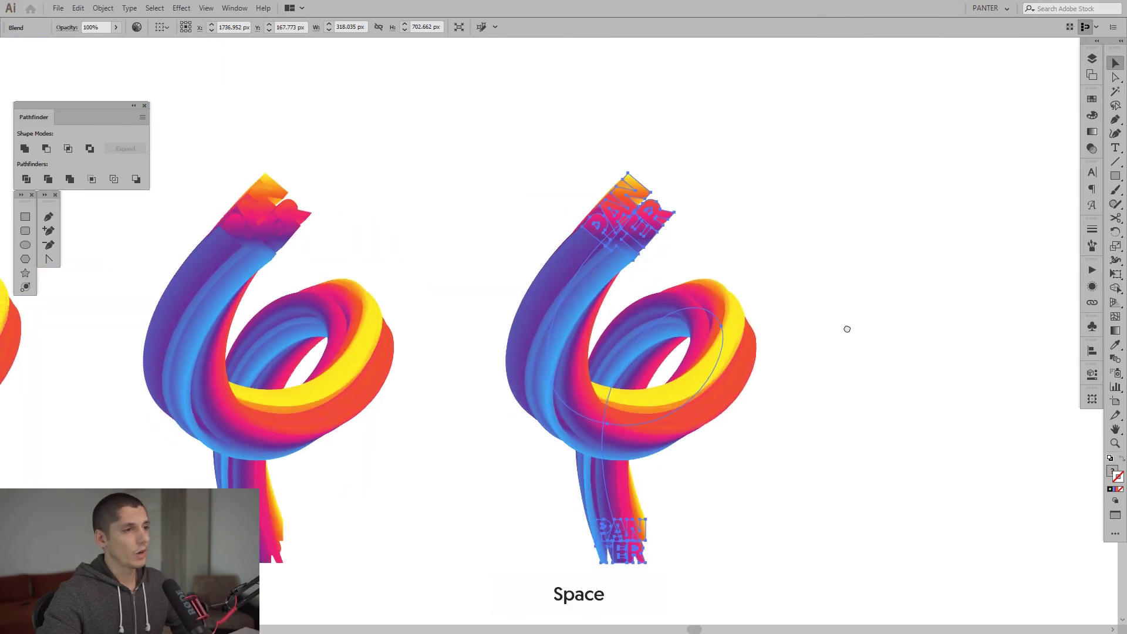
# - Expand the copied swirl blend with Object and Fill into separate gradient-filled shapes, then inspect it
pyautogui.click(103, 8)
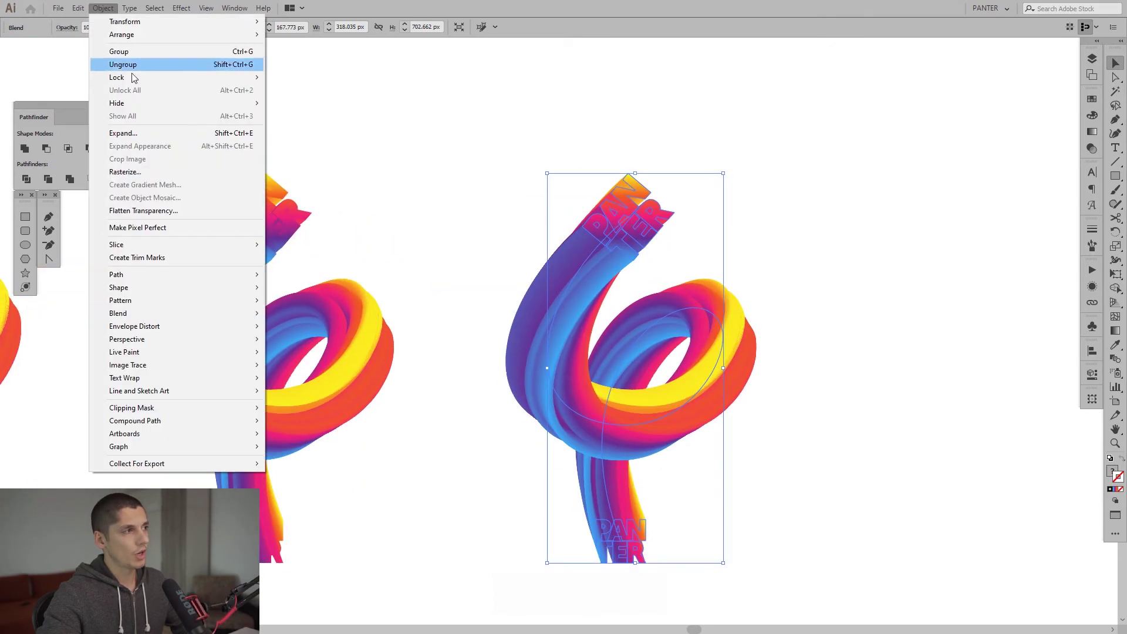
pyautogui.click(141, 136)
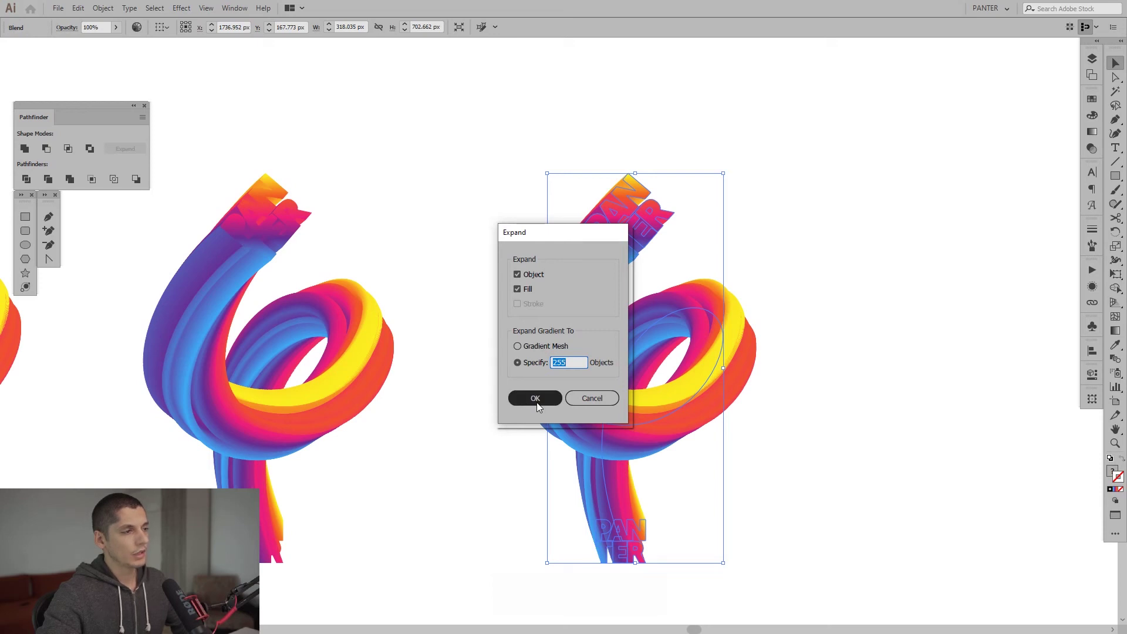
pyautogui.click(535, 398)
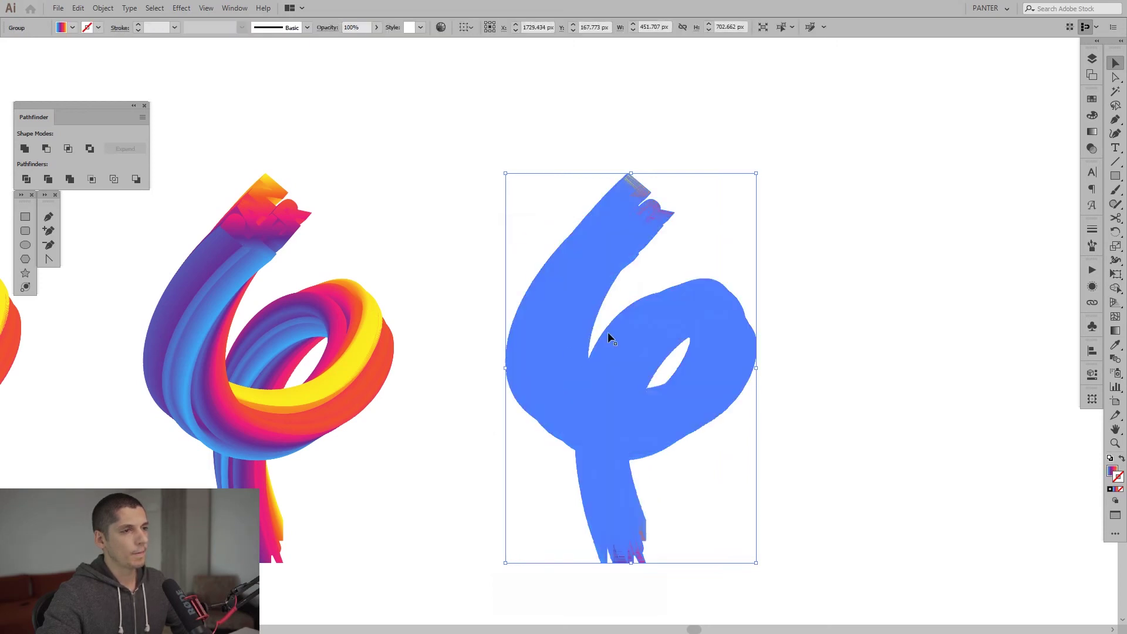
pyautogui.keyDown('alt'); pyautogui.scroll(5, 611, 333); pyautogui.keyUp('alt')
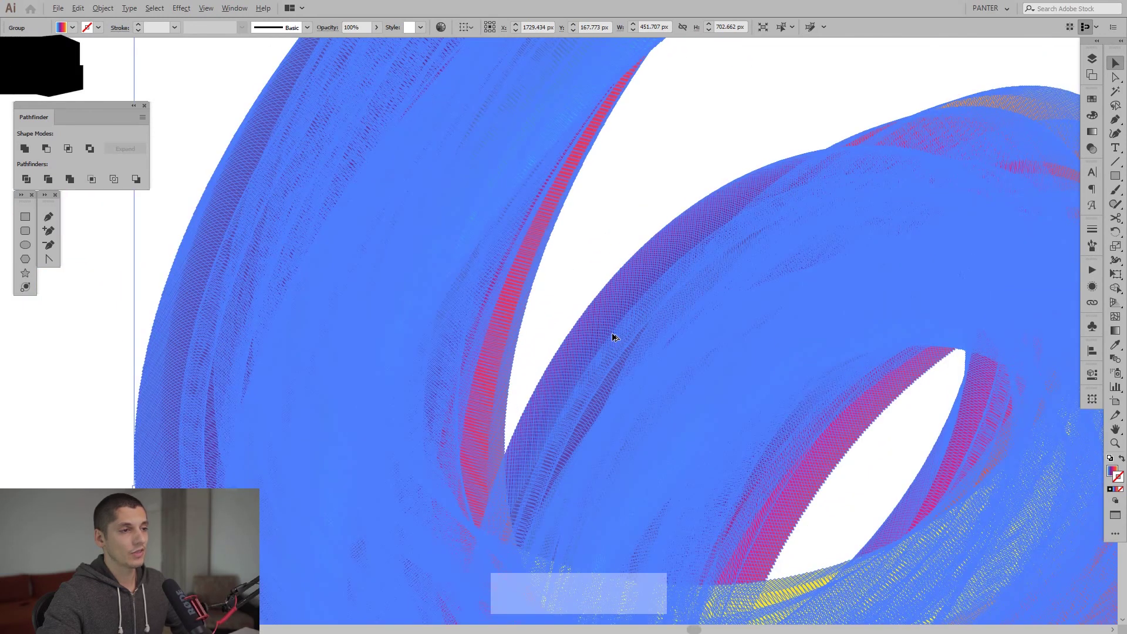
pyautogui.moveTo(390, 244); pyautogui.dragTo(513, 328)
pyautogui.keyDown('alt'); pyautogui.scroll(3, 501, 292); pyautogui.keyUp('alt')
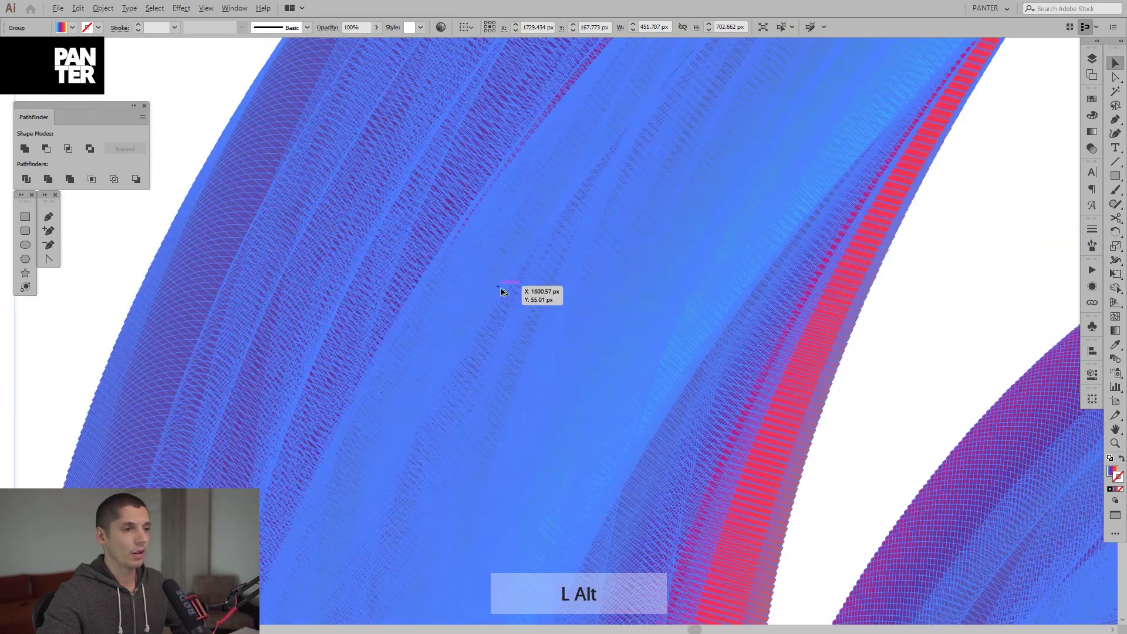
pyautogui.keyDown('alt'); pyautogui.scroll(-2, 502, 292); pyautogui.keyUp('alt')
pyautogui.moveTo(787, 204); pyautogui.dragTo(784, 258)
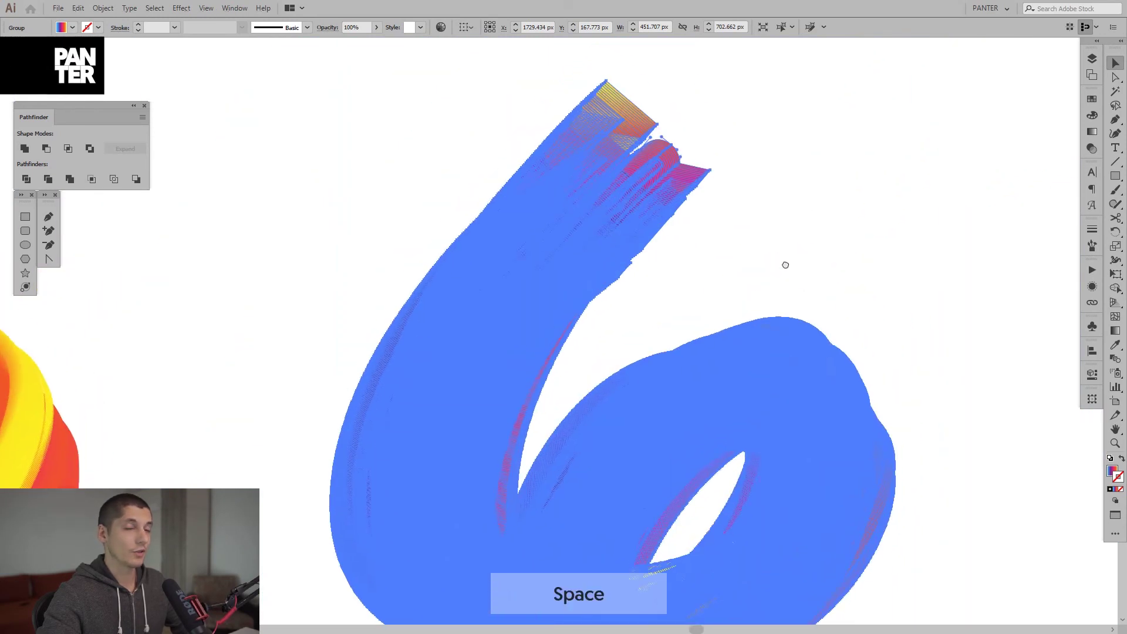
pyautogui.click(785, 258)
# - Ungroup the expanded ribbon group and clear the selection
pyautogui.keyDown('alt'); pyautogui.scroll(3, 697, 130); pyautogui.keyUp('alt')
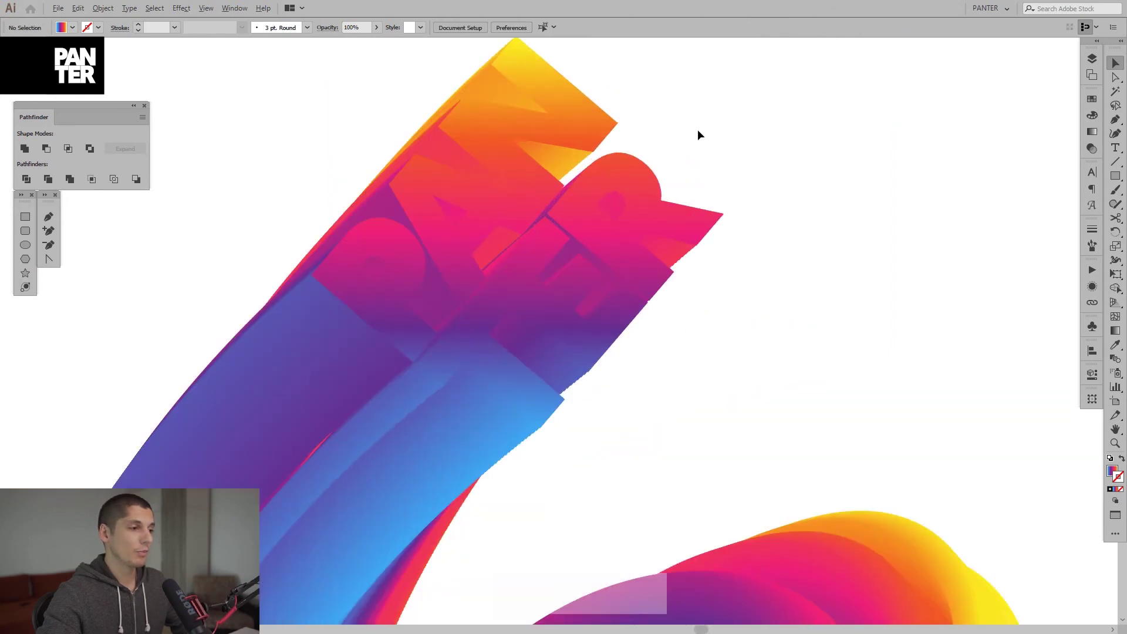
pyautogui.moveTo(715, 149); pyautogui.dragTo(739, 203)
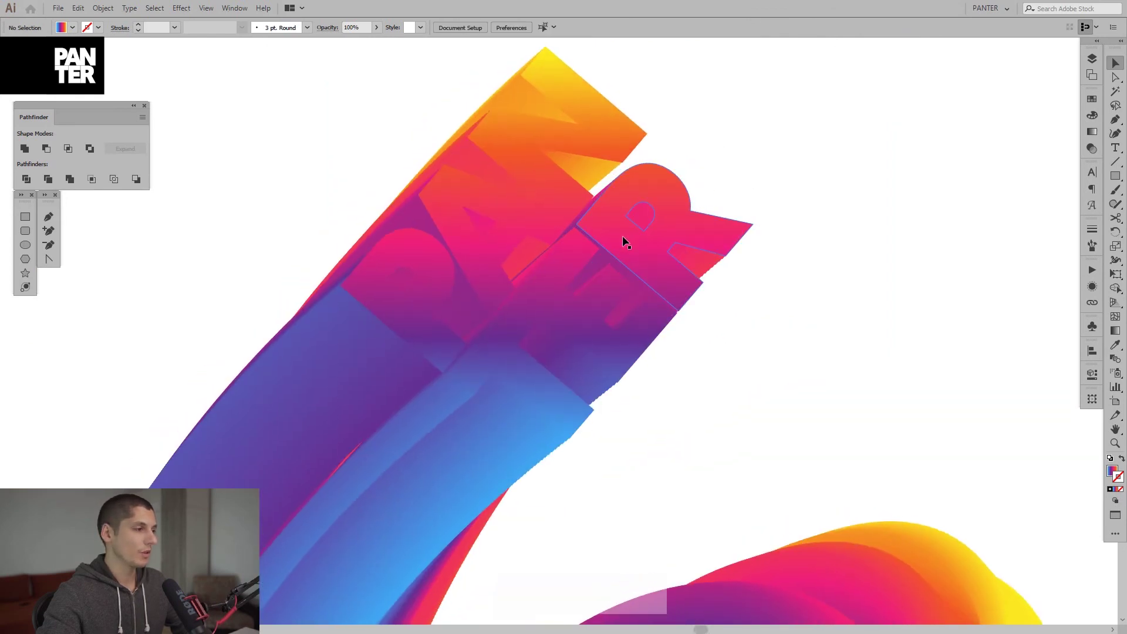
pyautogui.click(623, 239)
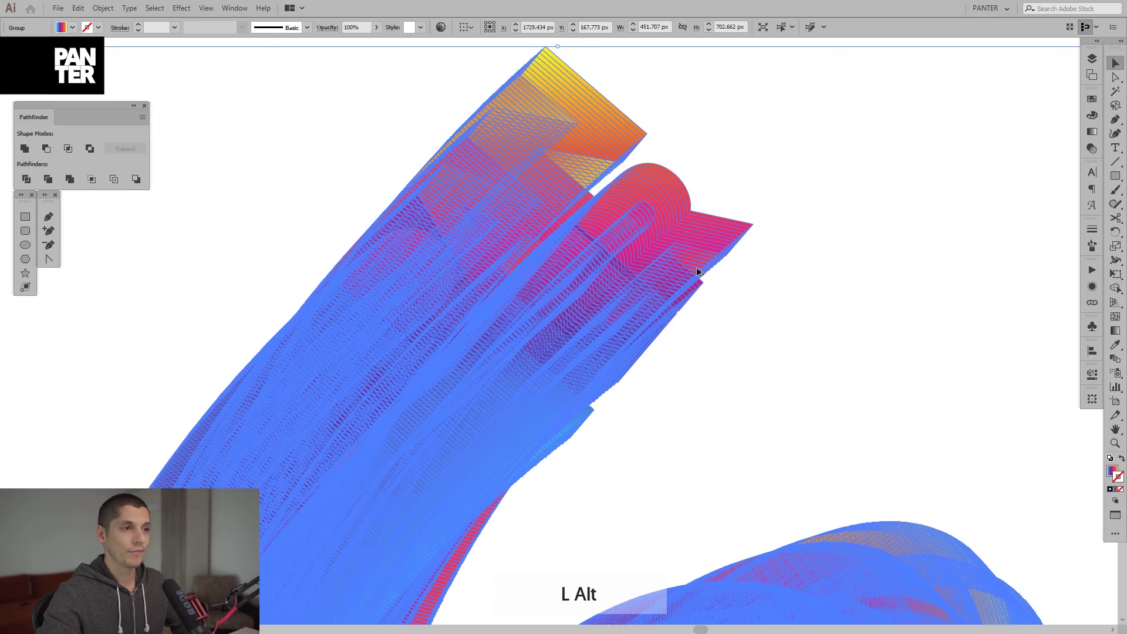
pyautogui.keyDown('alt'); pyautogui.scroll(-5, 623, 241); pyautogui.keyUp('alt')
pyautogui.keyDown('alt'); pyautogui.scroll(3, 599, 242); pyautogui.keyUp('alt')
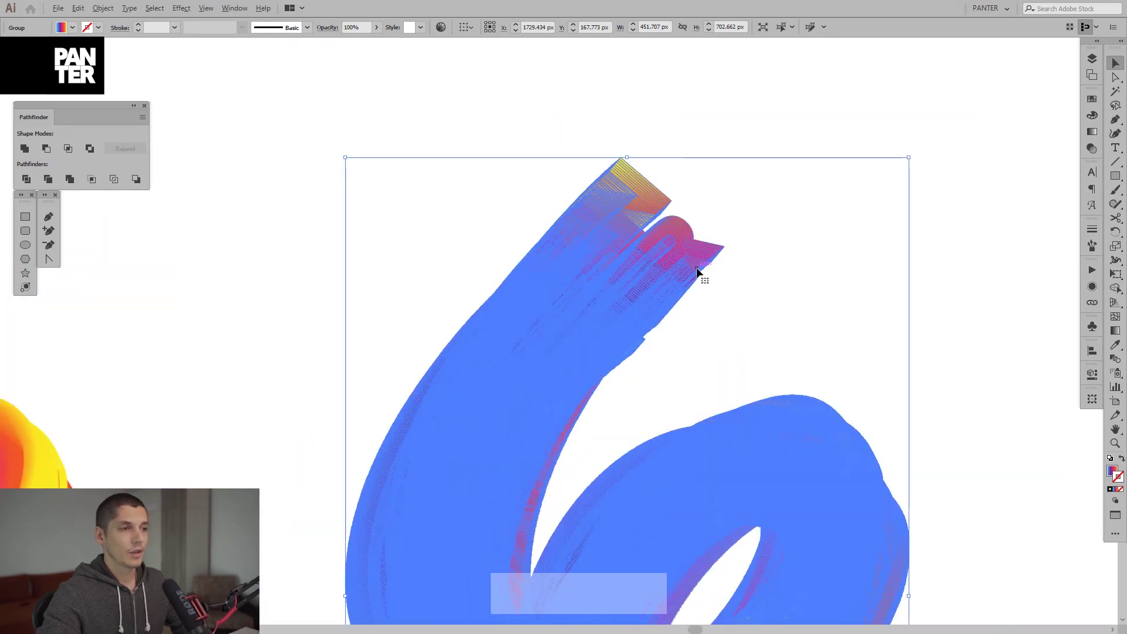
pyautogui.rightClick(599, 242)
pyautogui.click(691, 350)
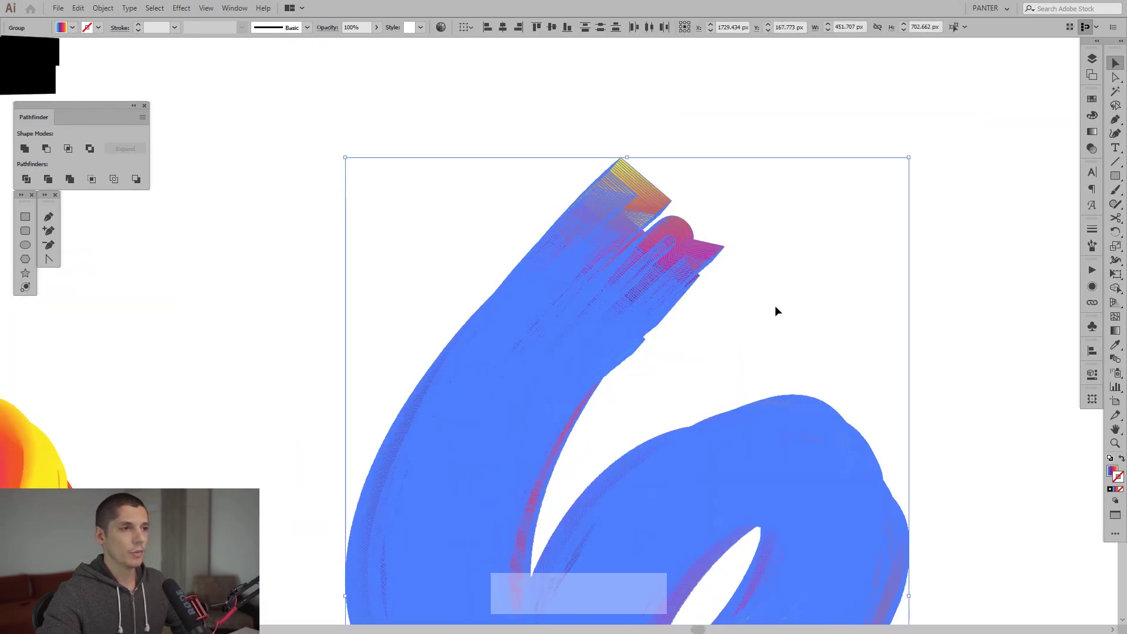
pyautogui.click(775, 309)
# - Test-move the PANTER letters, undo it, and pan up along the ribbon
pyautogui.moveTo(689, 240); pyautogui.dragTo(763, 196)
pyautogui.hotkey('ctrl', 'z')
pyautogui.scroll(5, 435, 305)
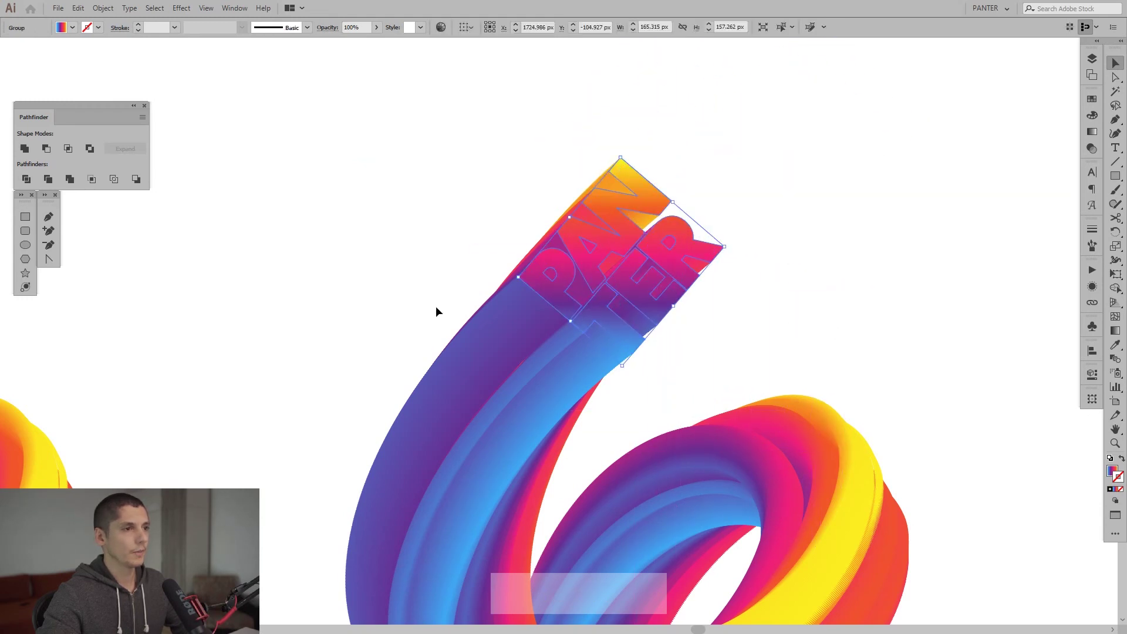
pyautogui.moveTo(431, 301); pyautogui.dragTo(532, 213)
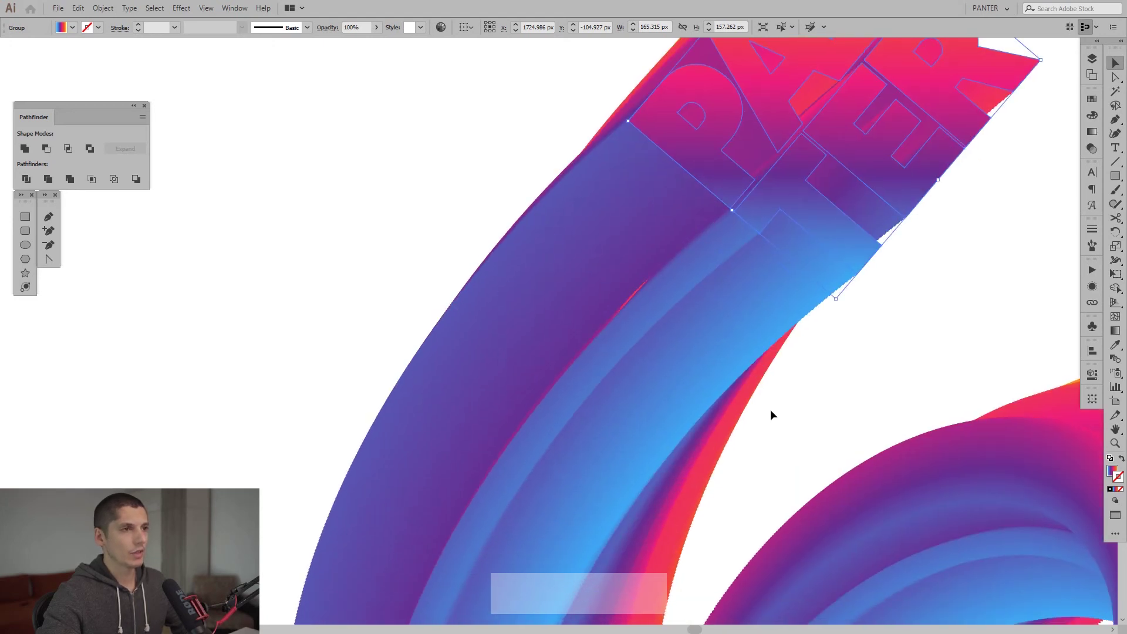
pyautogui.scroll(-3, 770, 410)
pyautogui.moveTo(776, 399); pyautogui.dragTo(756, 345)
# - Select only the upper-stroke paths of the 6, excluding the topmost pieces, and bring up the Pathfinder panel
pyautogui.moveTo(398, 93); pyautogui.dragTo(697, 402)
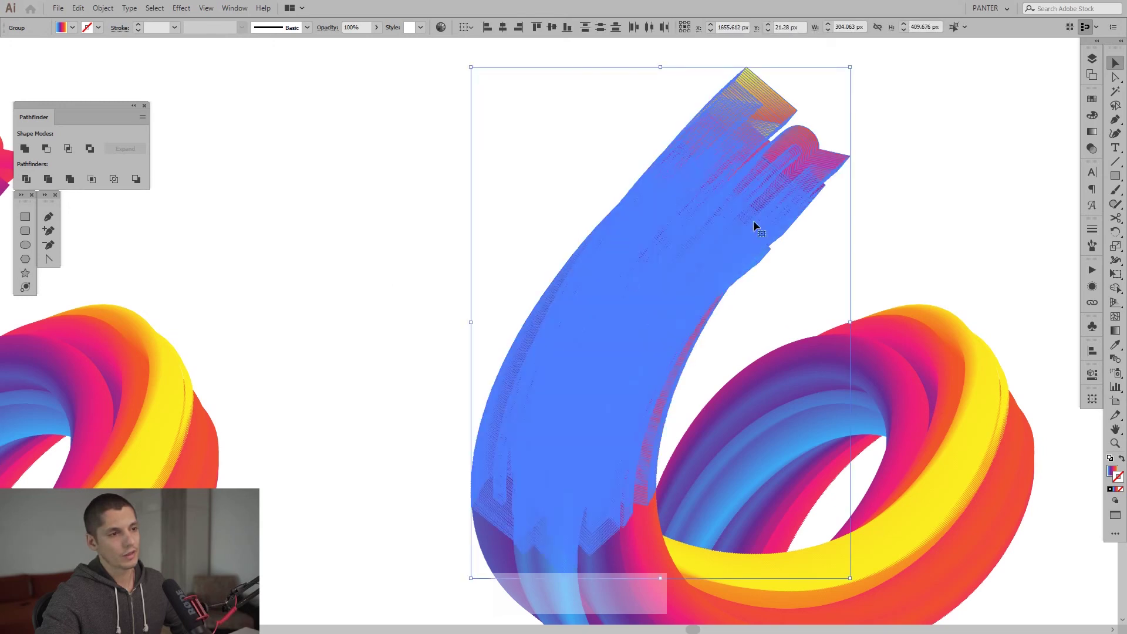
pyautogui.keyDown('alt'); pyautogui.scroll(5, 815, 90); pyautogui.keyUp('alt')
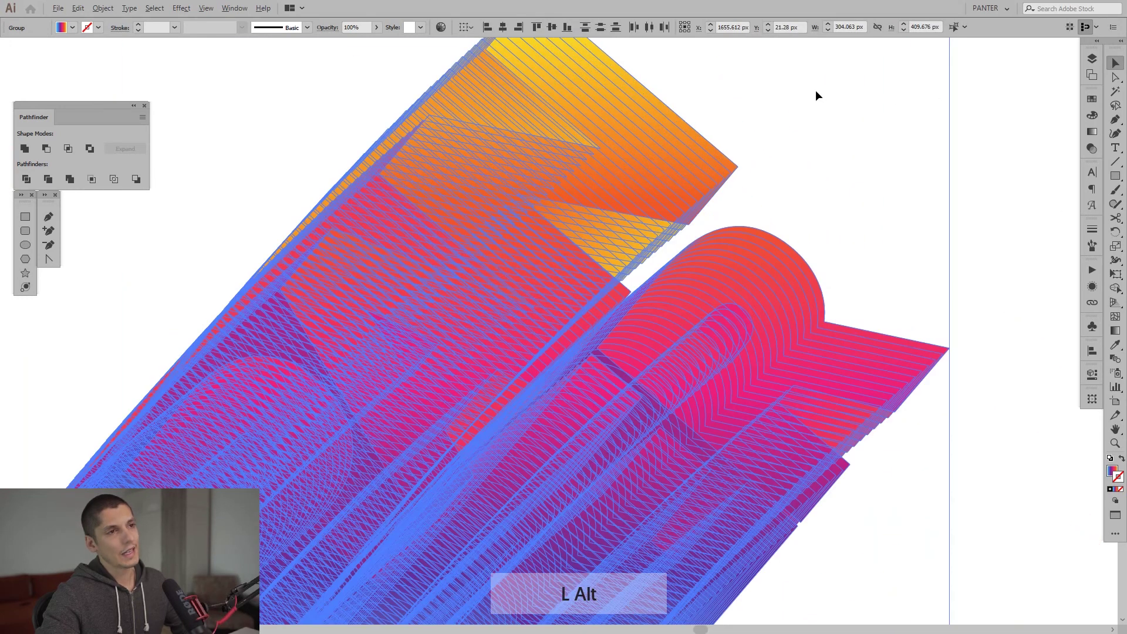
pyautogui.moveTo(808, 100); pyautogui.dragTo(780, 248)
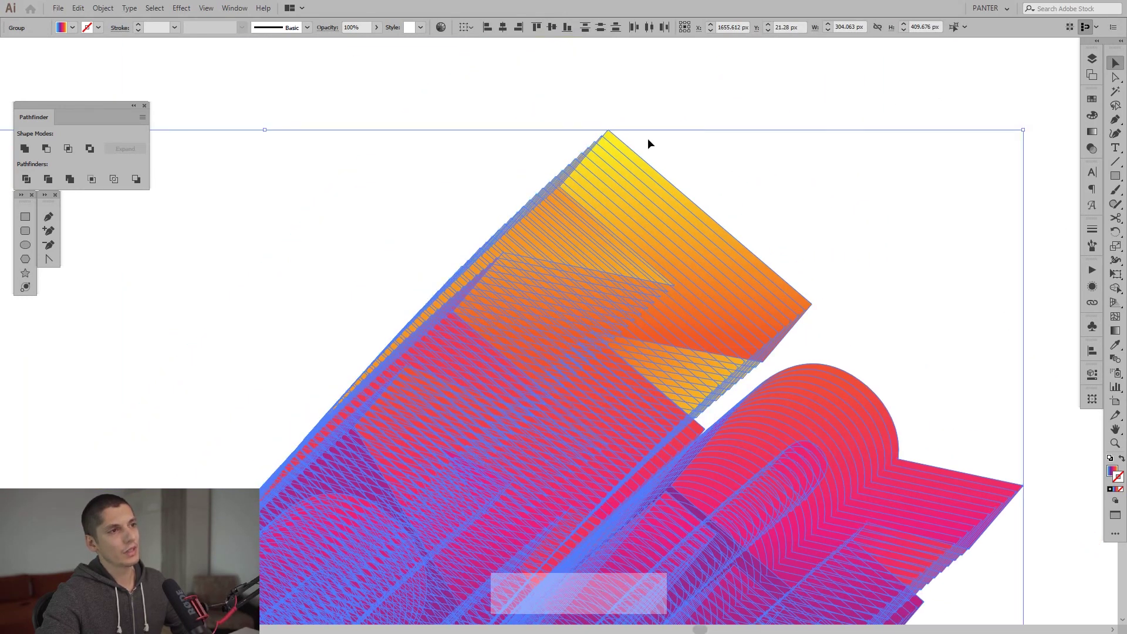
pyautogui.keyDown('alt'); pyautogui.scroll(3, 575, 128); pyautogui.keyUp('alt')
pyautogui.keyDown('alt'); pyautogui.scroll(-2, 653, 143); pyautogui.keyUp('alt')
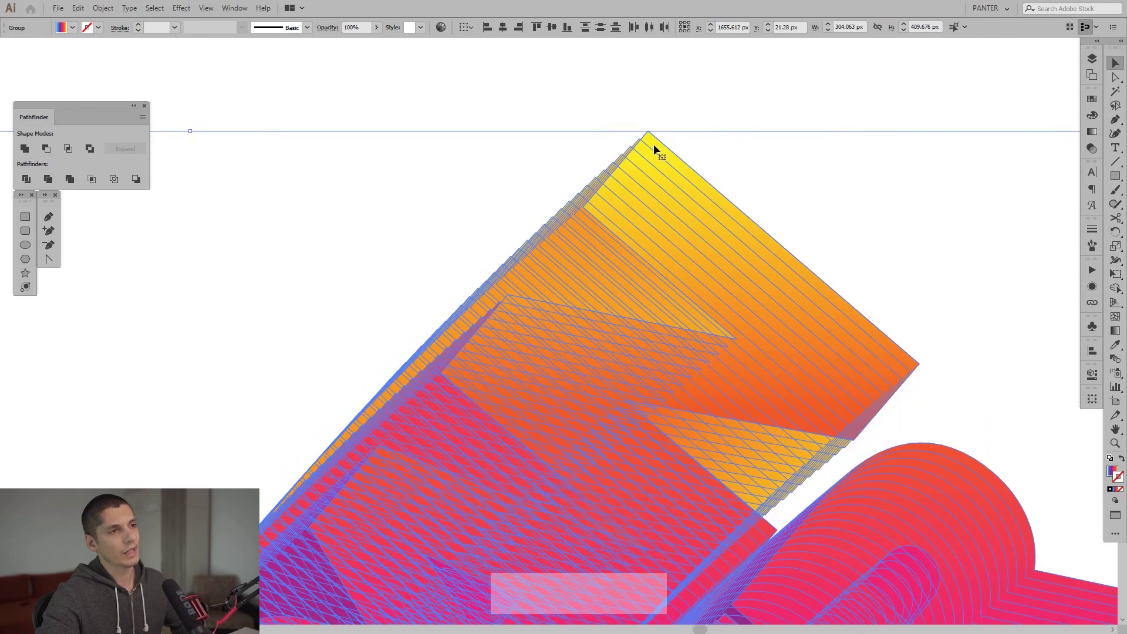
pyautogui.moveTo(649, 136); pyautogui.dragTo(648, 144)
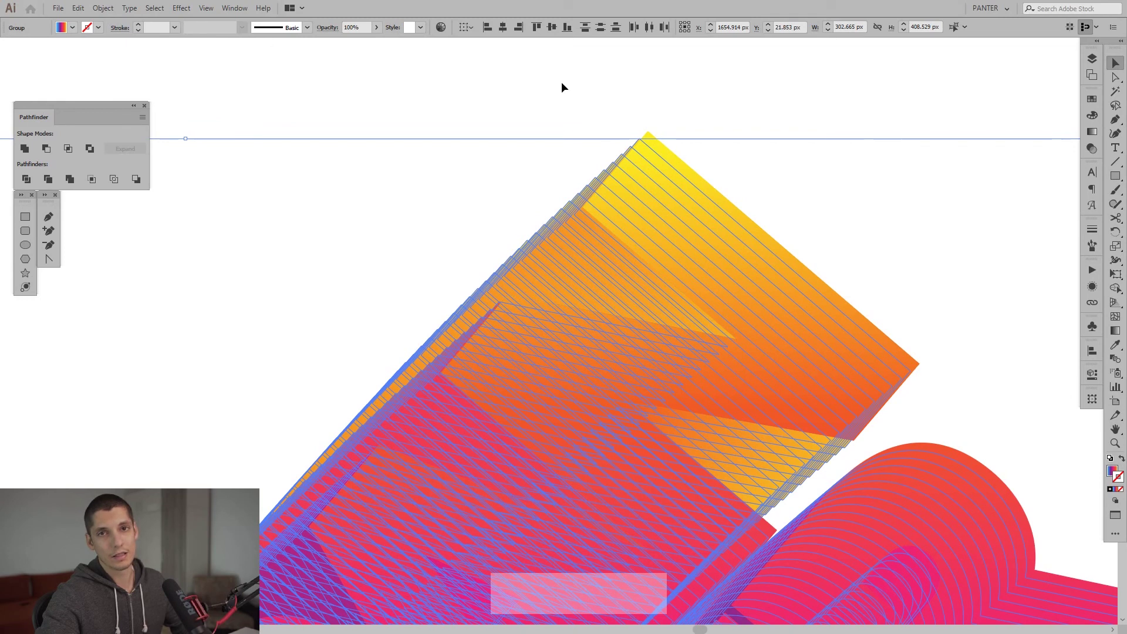
pyautogui.keyDown('alt'); pyautogui.scroll(-4, 562, 89); pyautogui.keyUp('alt')
pyautogui.keyDown('alt'); pyautogui.scroll(-1, 610, 132); pyautogui.keyUp('alt')
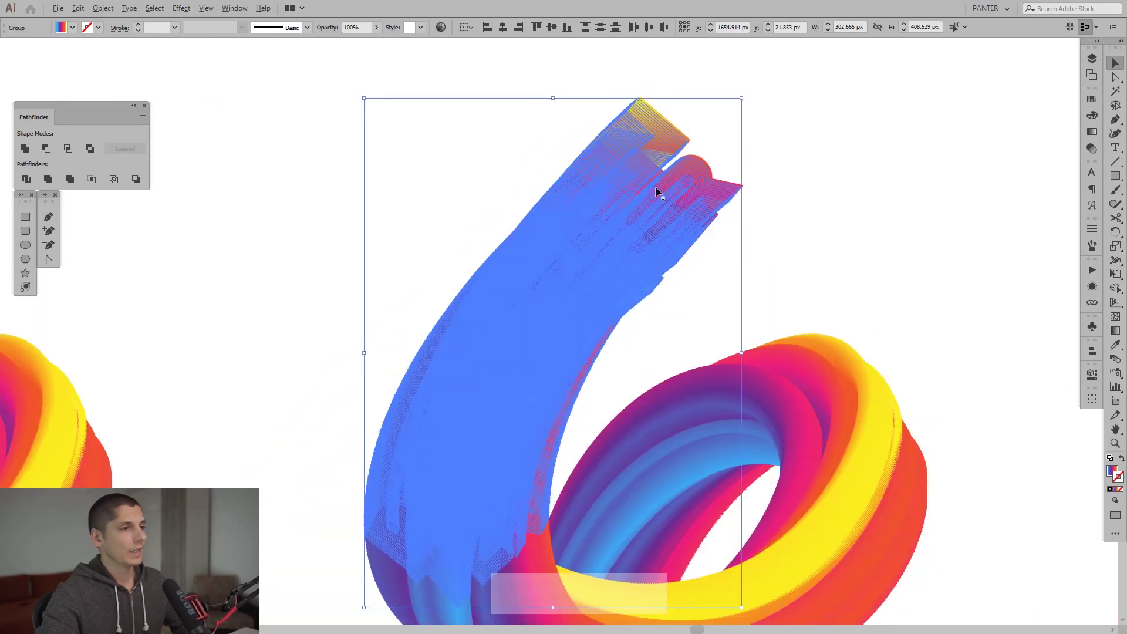
pyautogui.moveTo(629, 167); pyautogui.dragTo(685, 149)
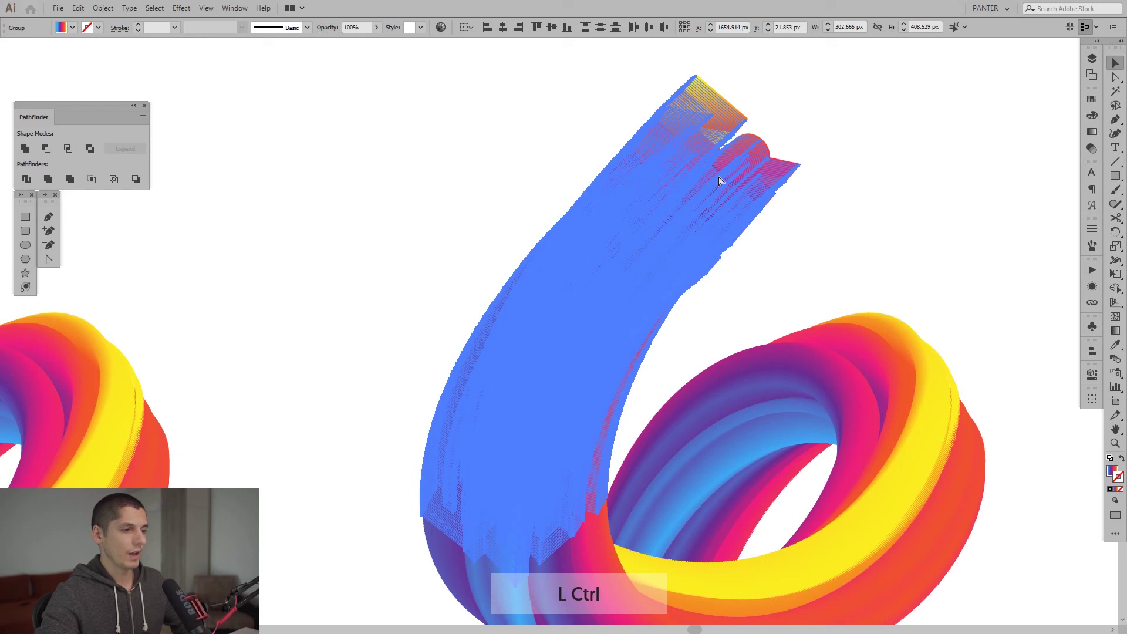
pyautogui.click(721, 180)
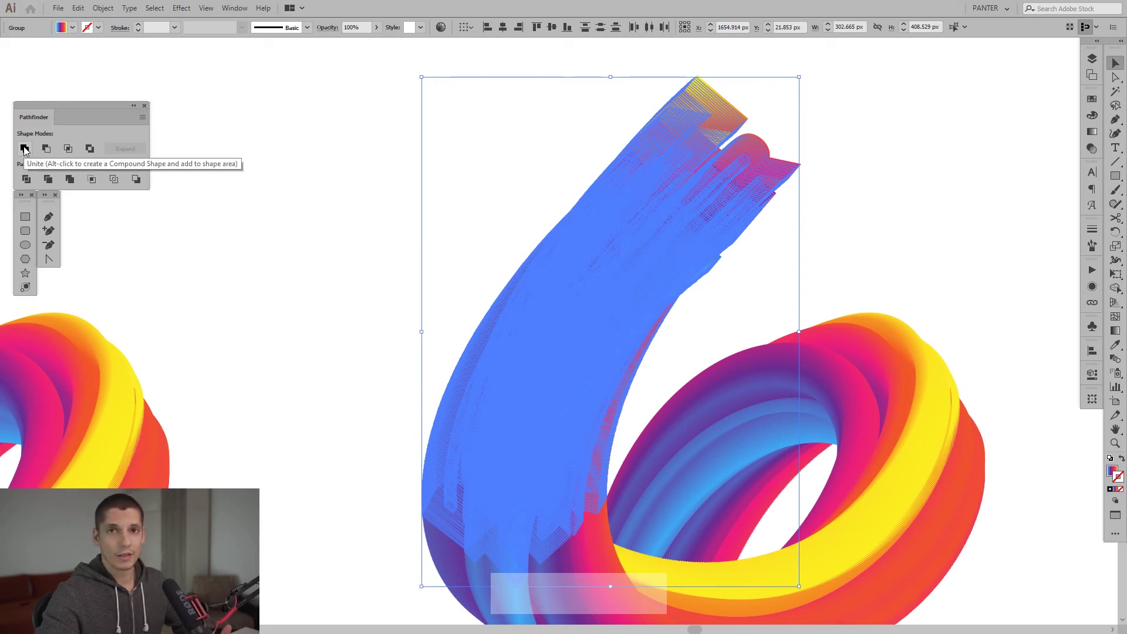
pyautogui.click(241, 10)
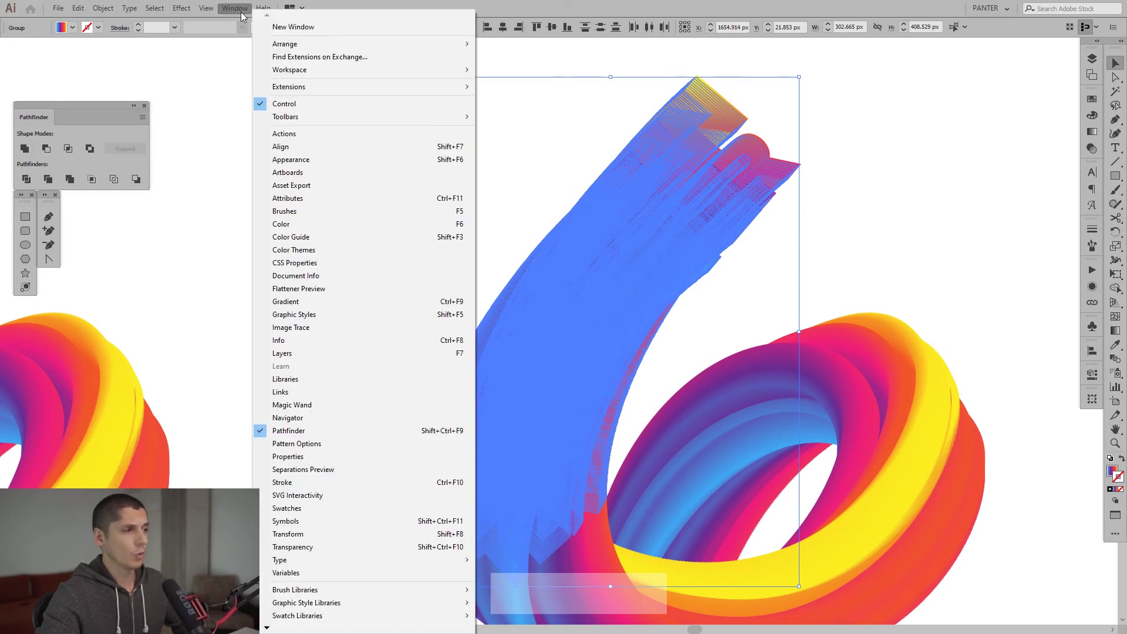
# - Unite the selected strips into one gradient shape, test-move it and undo
pyautogui.click(287, 432)
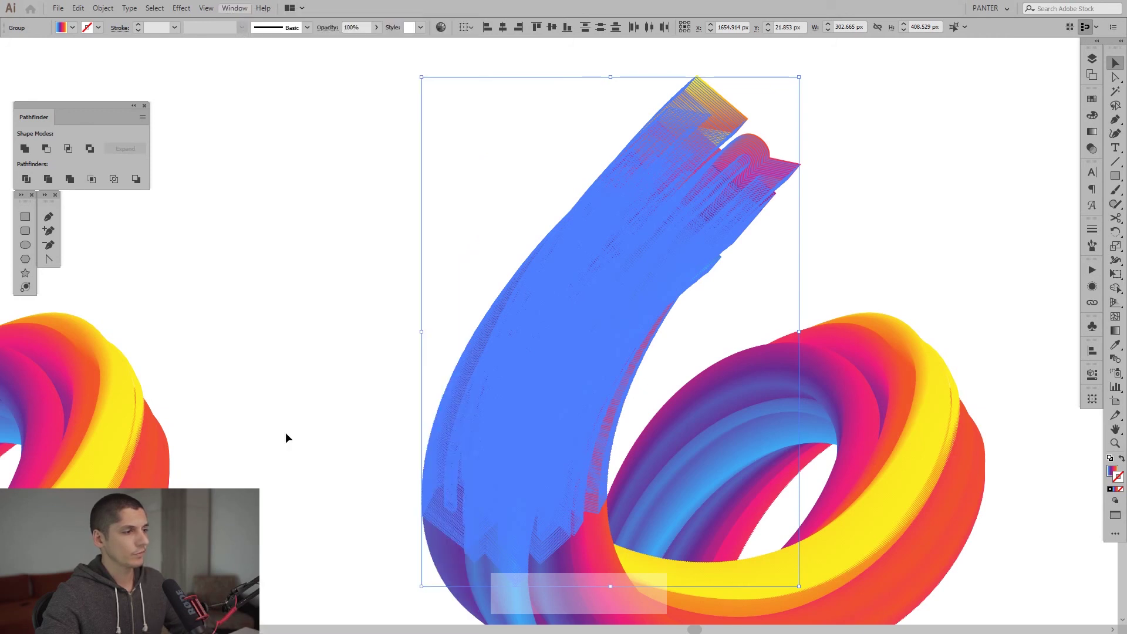
pyautogui.click(28, 151)
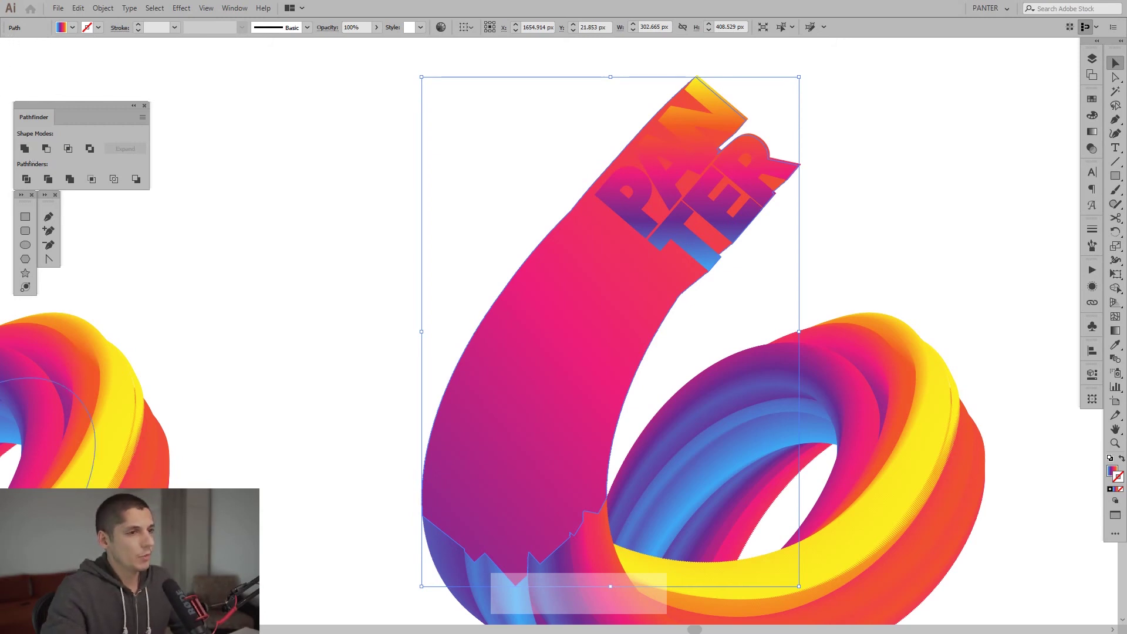
pyautogui.moveTo(611, 294); pyautogui.dragTo(379, 260)
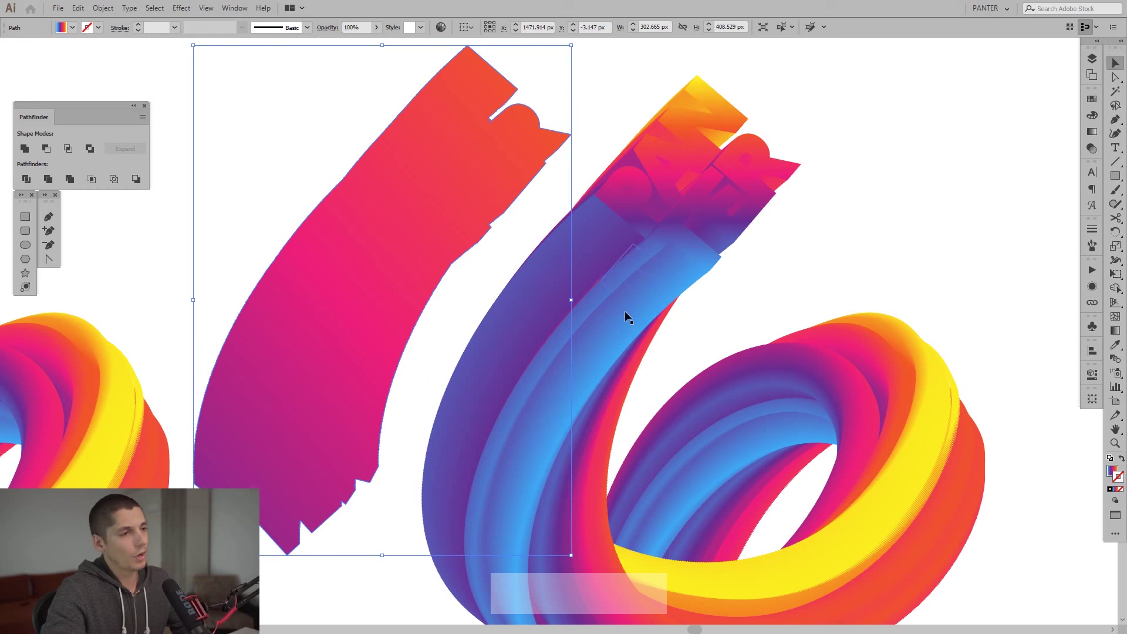
pyautogui.hotkey('ctrl', 'z')
# - Reselect the merged pink strip and switch to the Gradient tool (G)
pyautogui.click(850, 238)
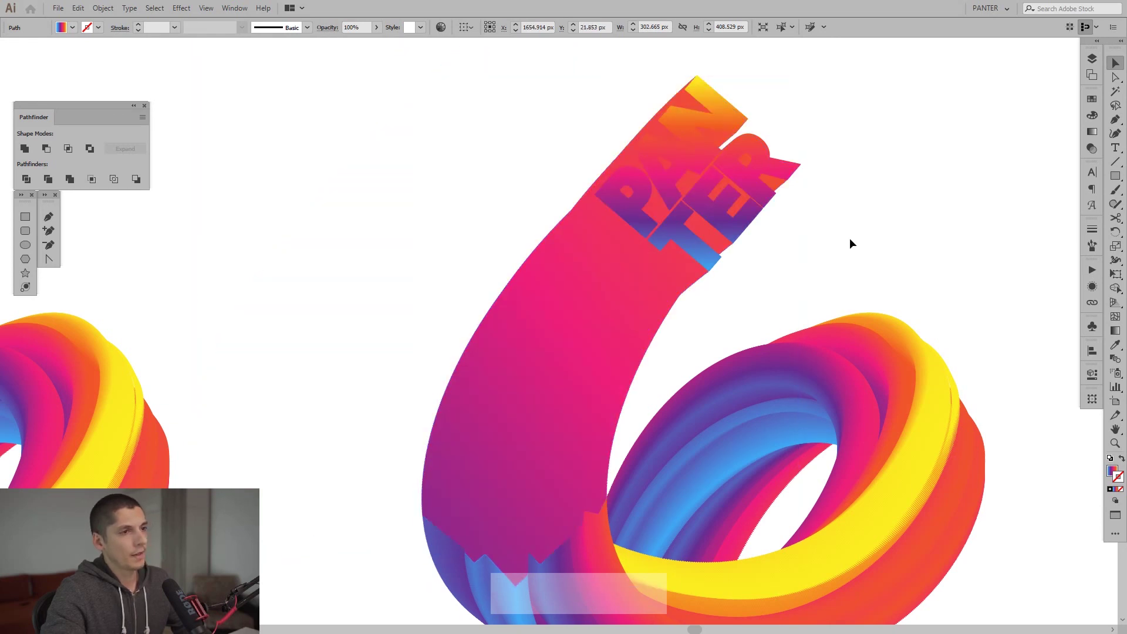
pyautogui.moveTo(850, 238); pyautogui.dragTo(771, 222)
pyautogui.keyDown('alt'); pyautogui.scroll(-1, 770, 222); pyautogui.keyUp('alt')
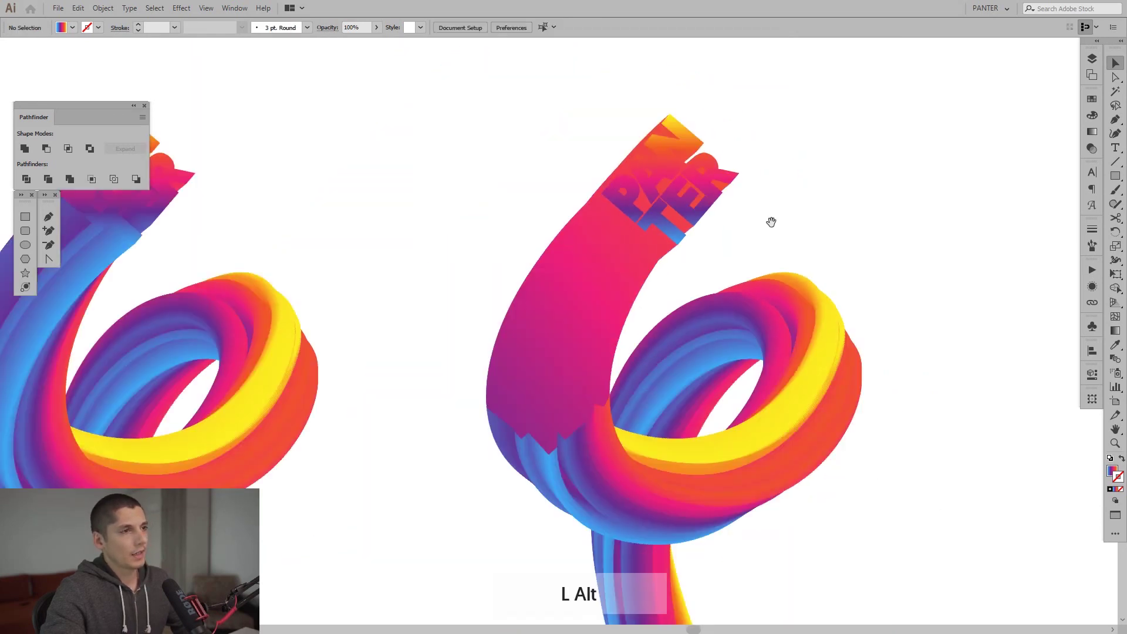
pyautogui.keyDown('alt'); pyautogui.scroll(1, 599, 282); pyautogui.keyUp('alt')
pyautogui.moveTo(622, 285); pyautogui.dragTo(594, 266)
pyautogui.click(593, 265)
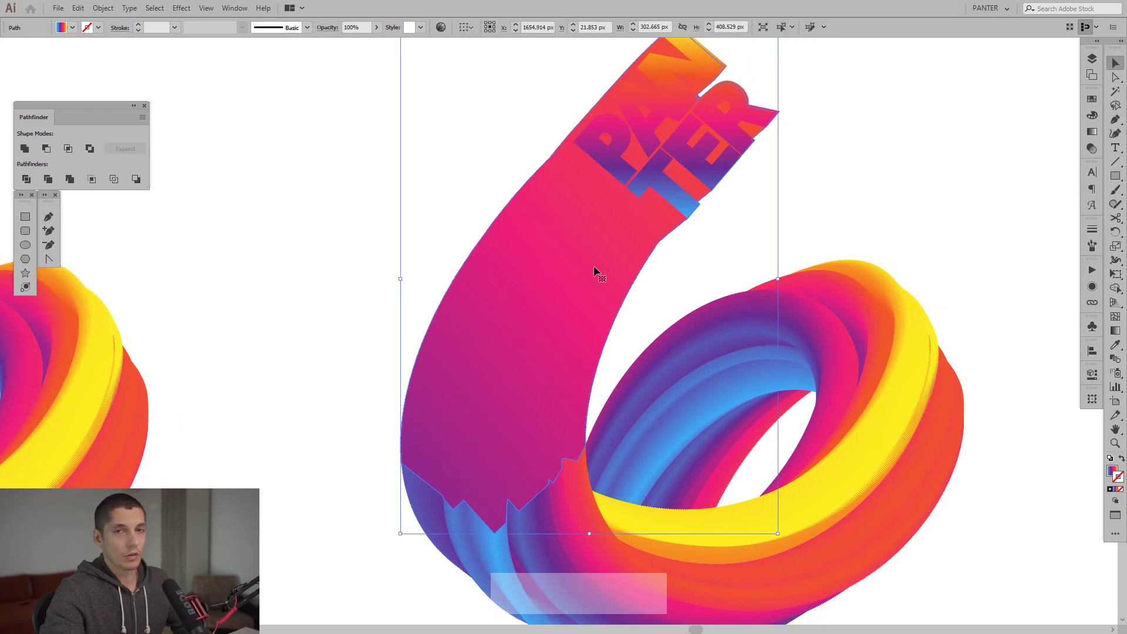
pyautogui.keyDown('alt'); pyautogui.scroll(-1, 595, 270); pyautogui.keyUp('alt')
pyautogui.press('g')
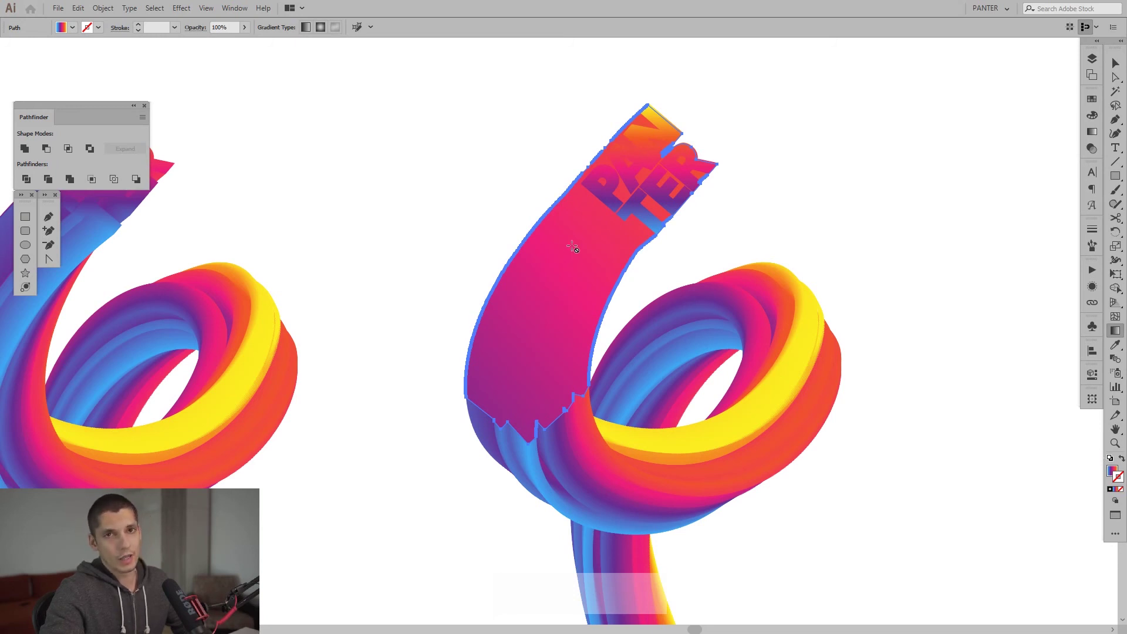
# - Activate the Fill and drag the gradient diagonally from the strip's bottom to its top, blue to magenta
pyautogui.click(1111, 471)
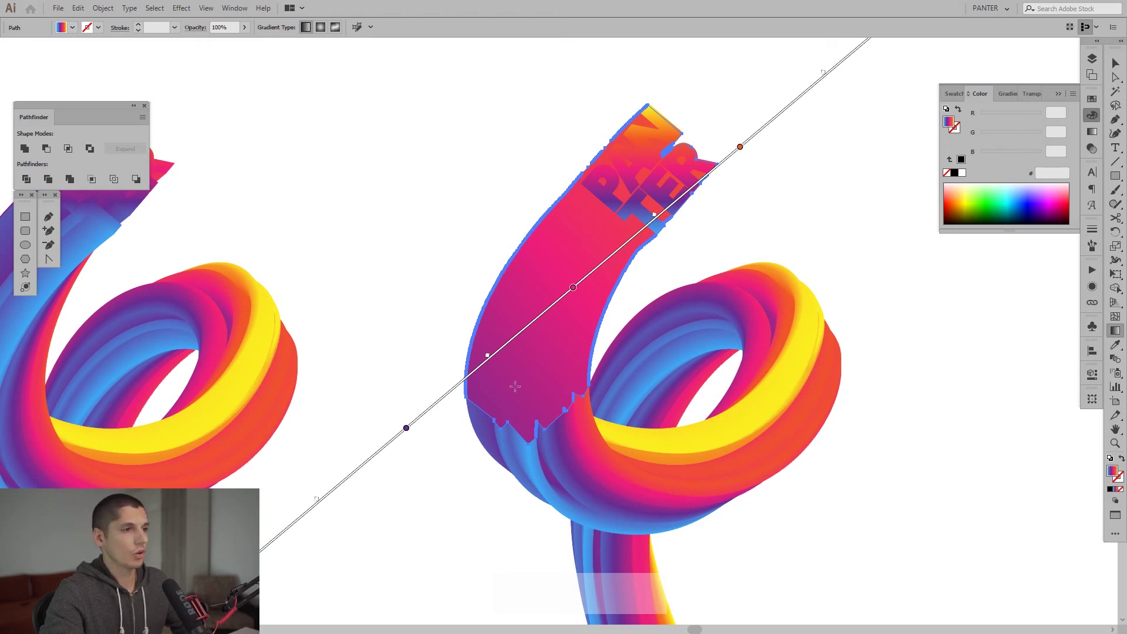
pyautogui.moveTo(504, 435); pyautogui.dragTo(693, 126)
pyautogui.moveTo(503, 435); pyautogui.dragTo(697, 122)
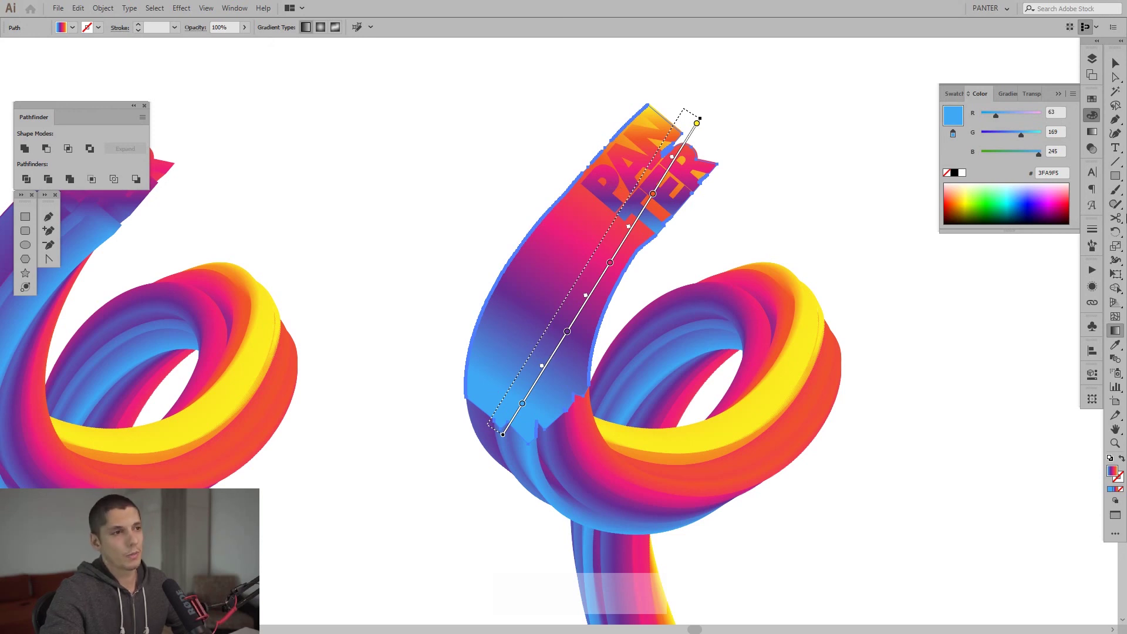
# - In the Gradient panel, move the first stop to the start and remove the purple and pink stops
pyautogui.click(1092, 150)
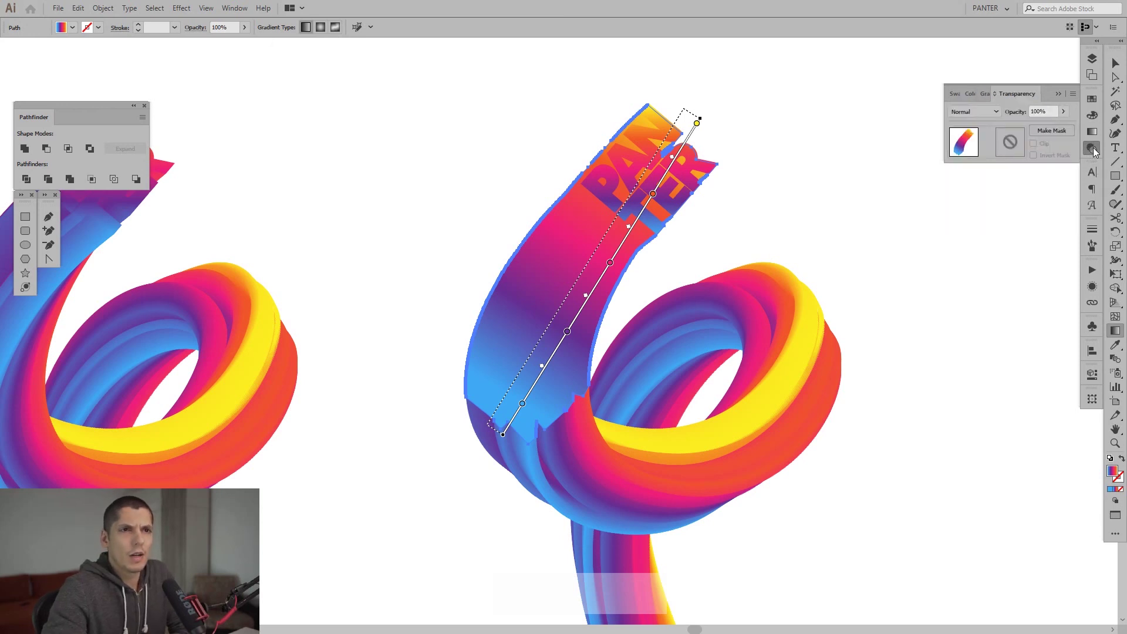
pyautogui.click(1094, 136)
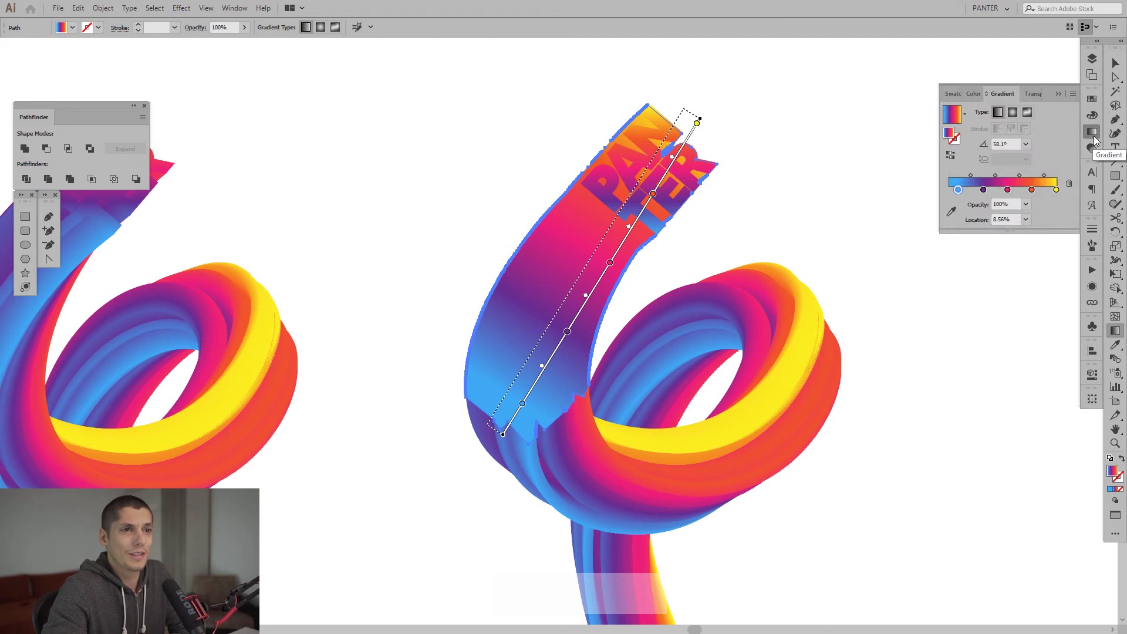
pyautogui.moveTo(957, 189); pyautogui.dragTo(944, 190)
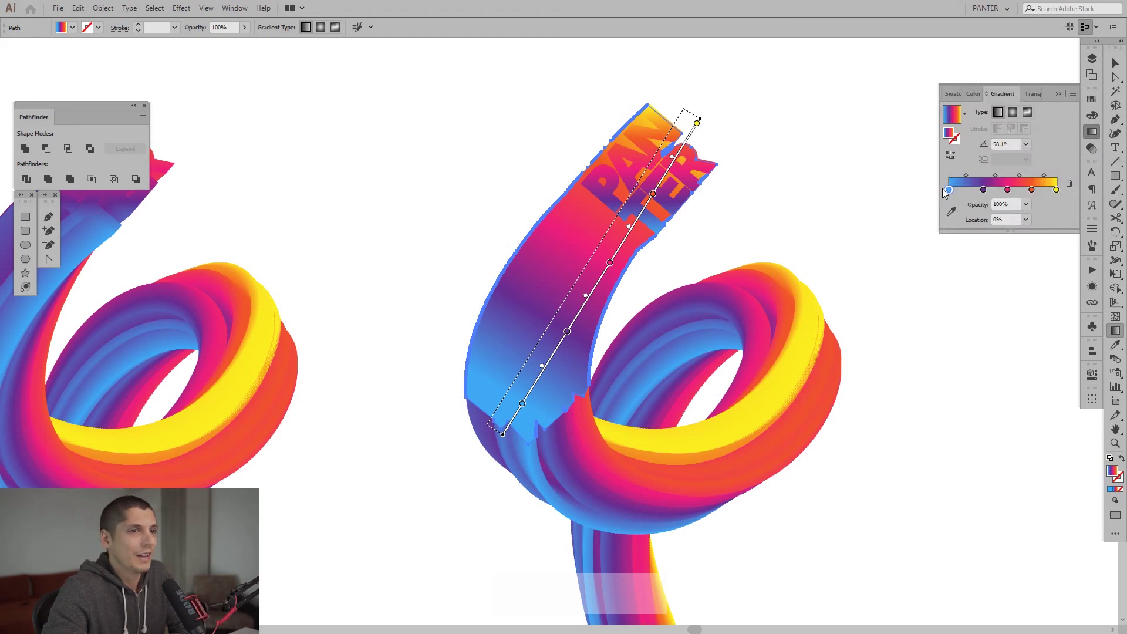
pyautogui.click(984, 190)
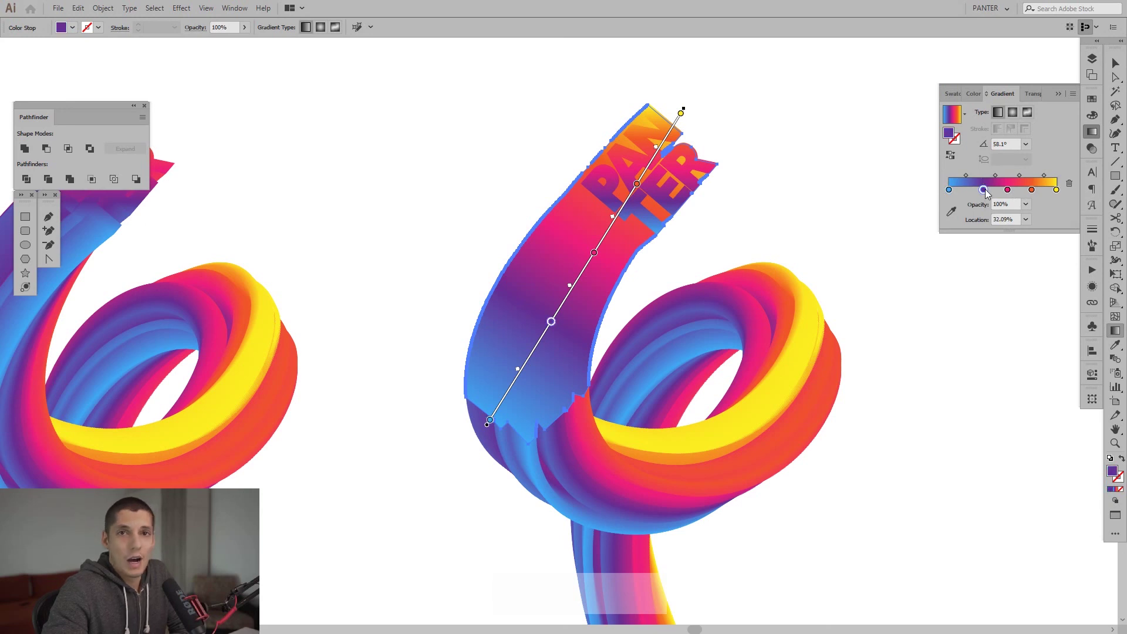
pyautogui.moveTo(984, 190); pyautogui.dragTo(1031, 228)
pyautogui.click(1032, 189)
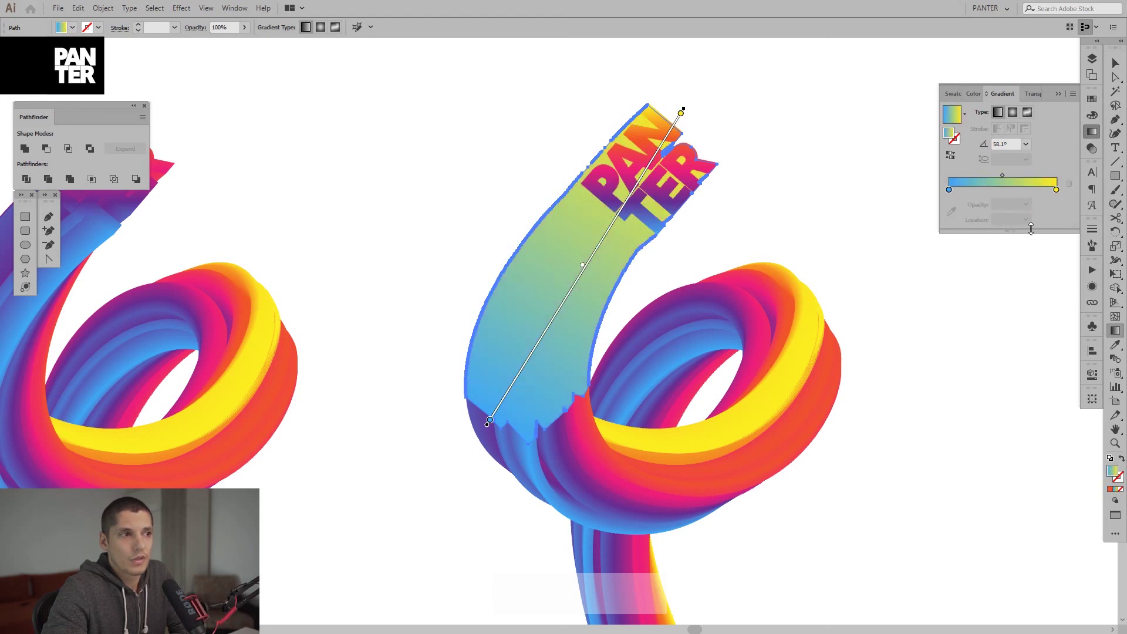
# - Make the yellow end stop grey and the blue end stop white, then reselect the strip
pyautogui.doubleClick(1056, 190)
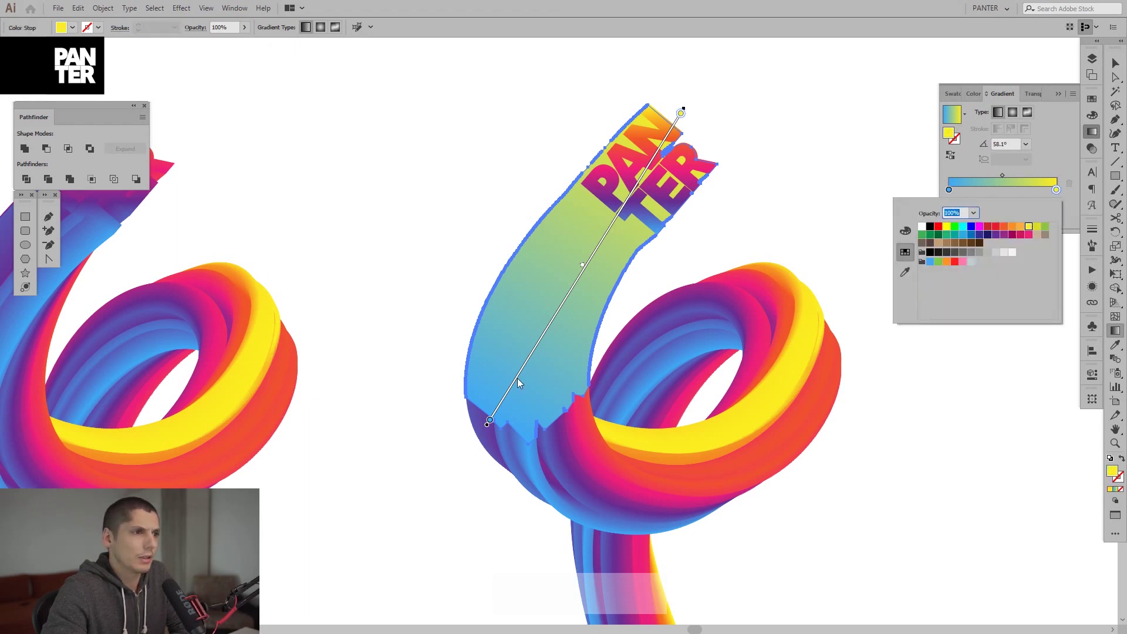
pyautogui.click(962, 253)
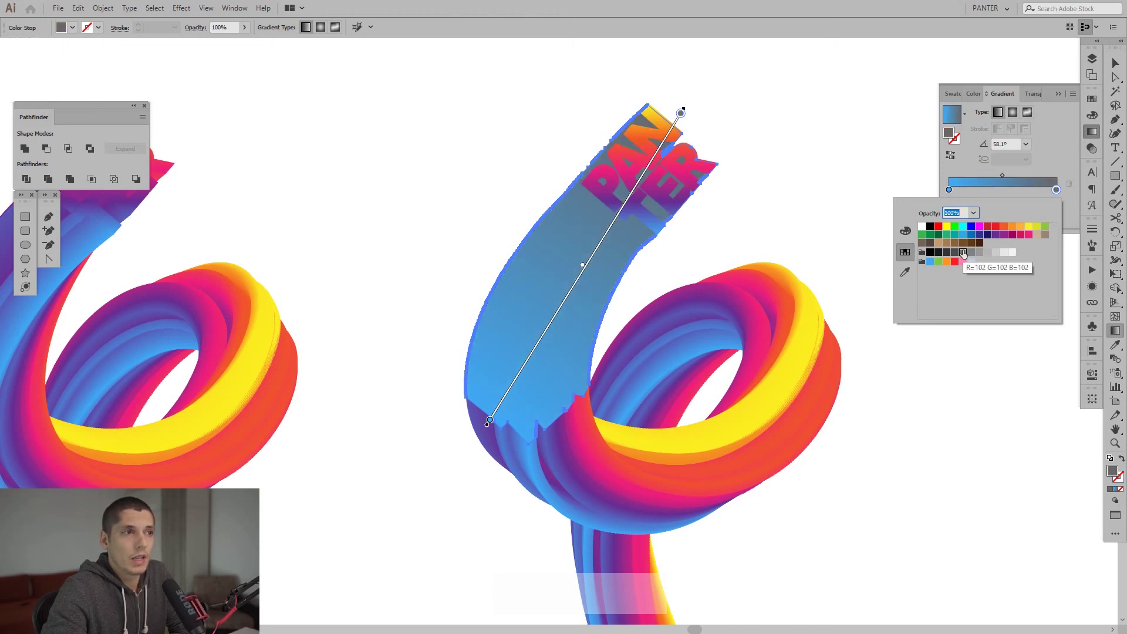
pyautogui.doubleClick(949, 190)
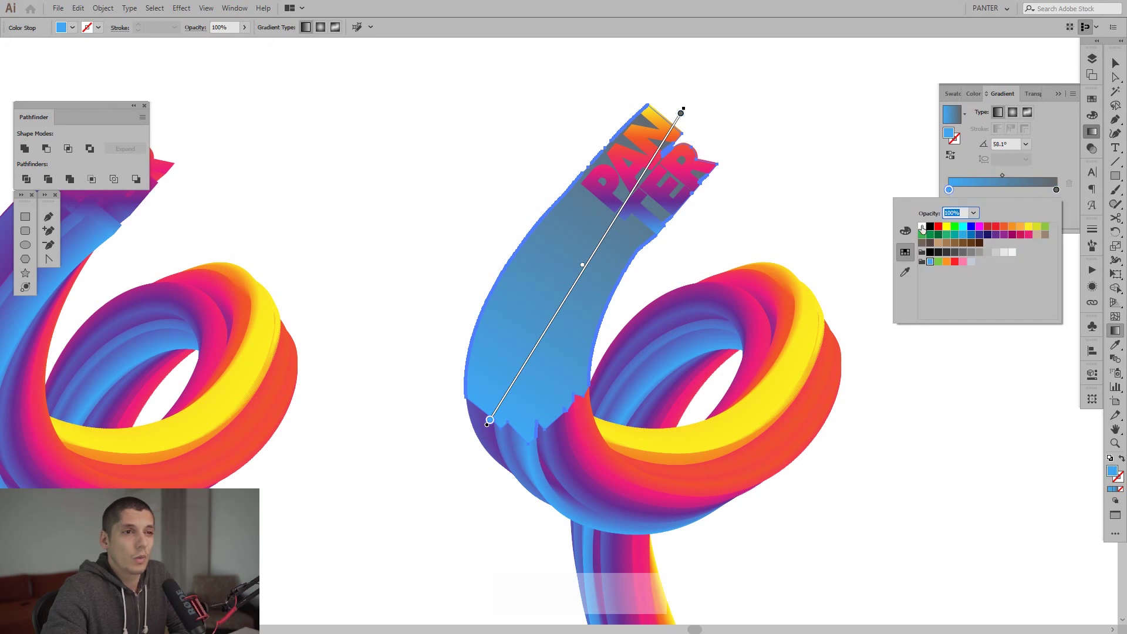
pyautogui.click(922, 226)
pyautogui.click(1115, 63)
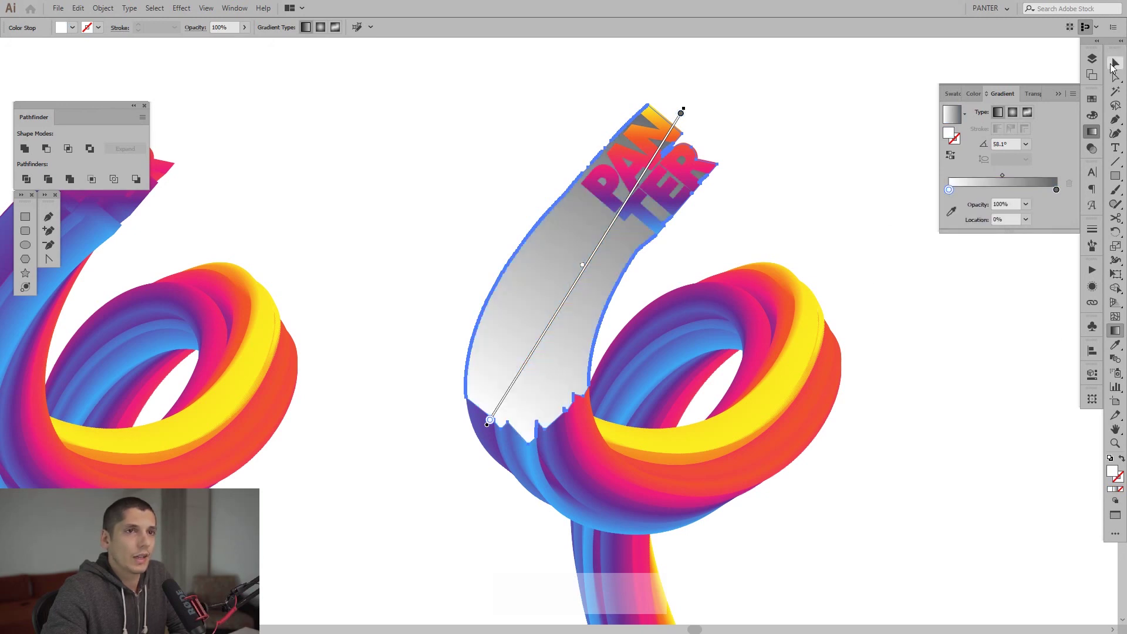
pyautogui.click(1115, 63)
pyautogui.click(784, 206)
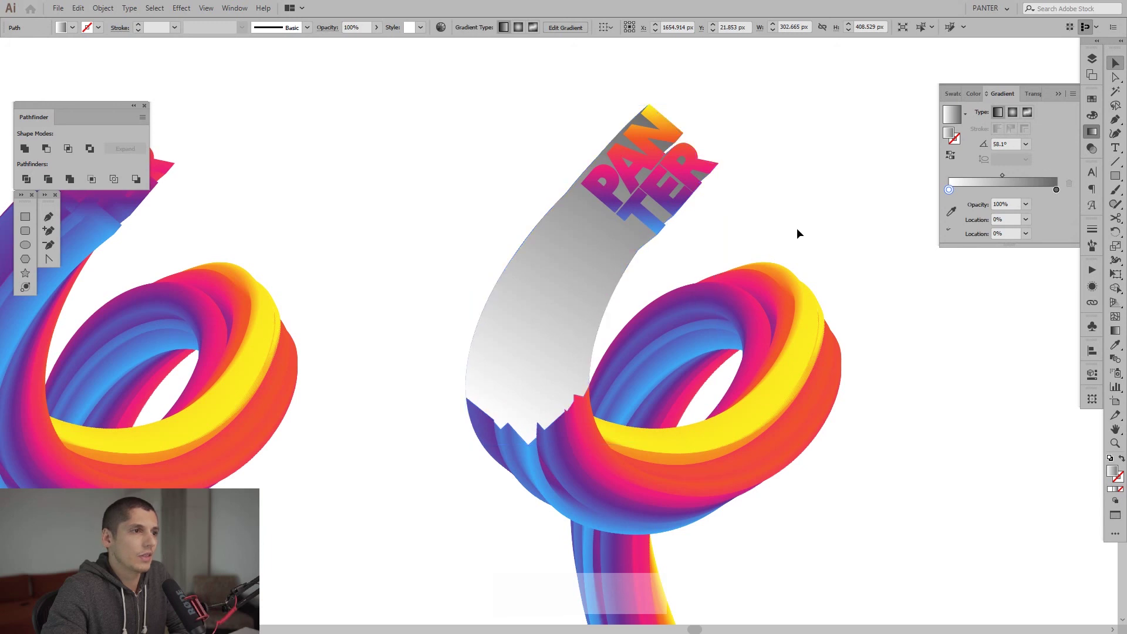
# - Set the white gradient stop's opacity to 0% and preview the fading shading
pyautogui.click(535, 387)
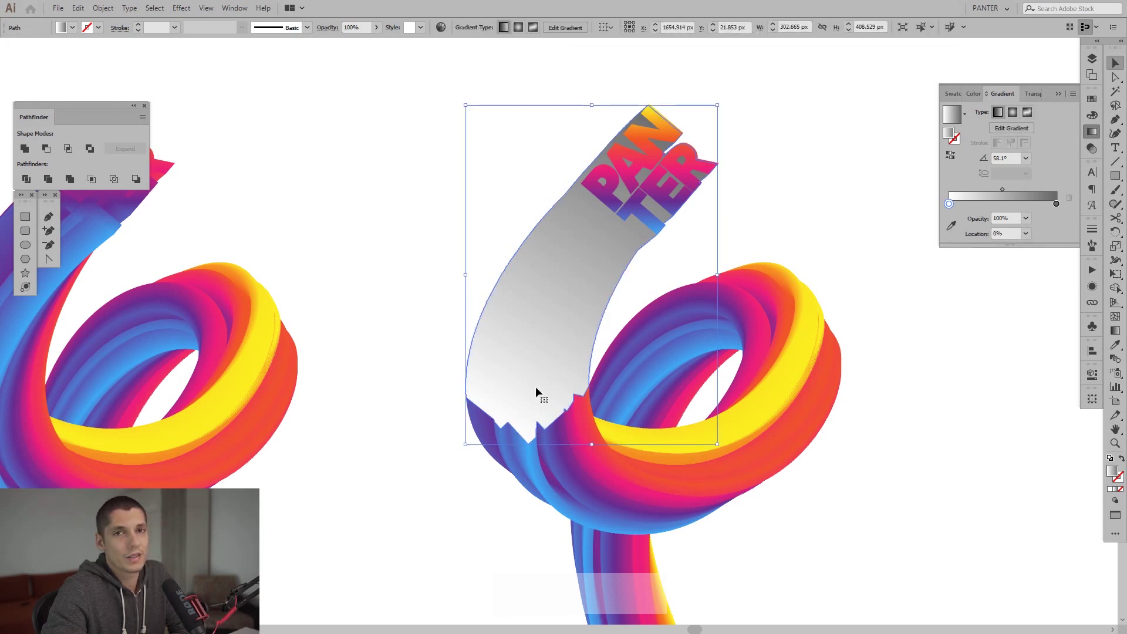
pyautogui.click(1013, 215)
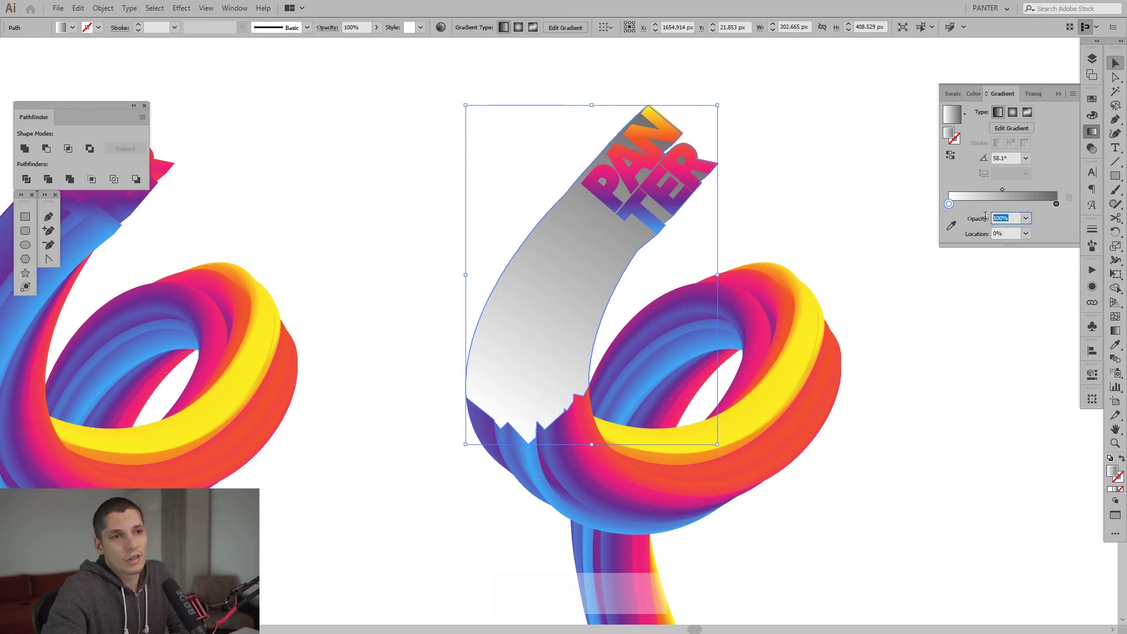
pyautogui.click(1026, 219)
pyautogui.click(1039, 231)
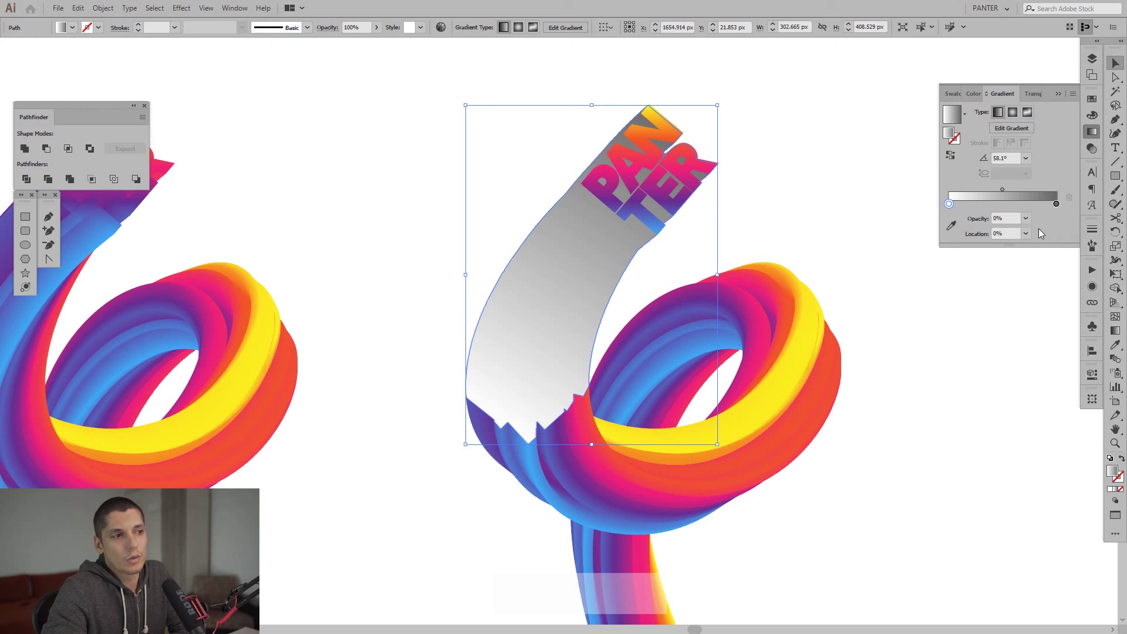
pyautogui.click(874, 203)
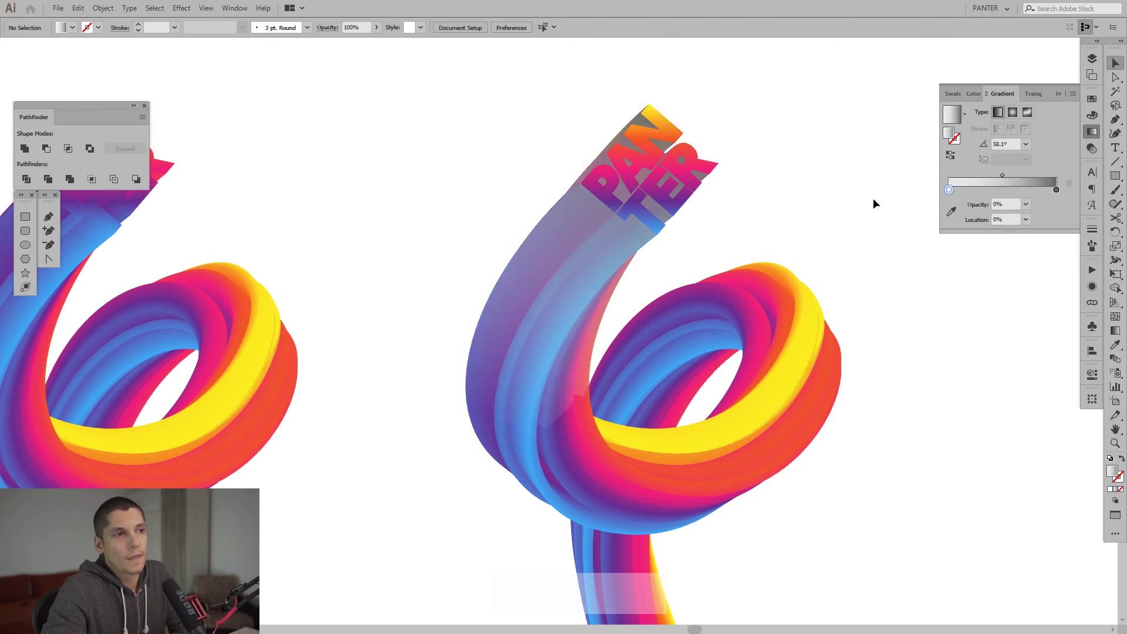
pyautogui.click(618, 239)
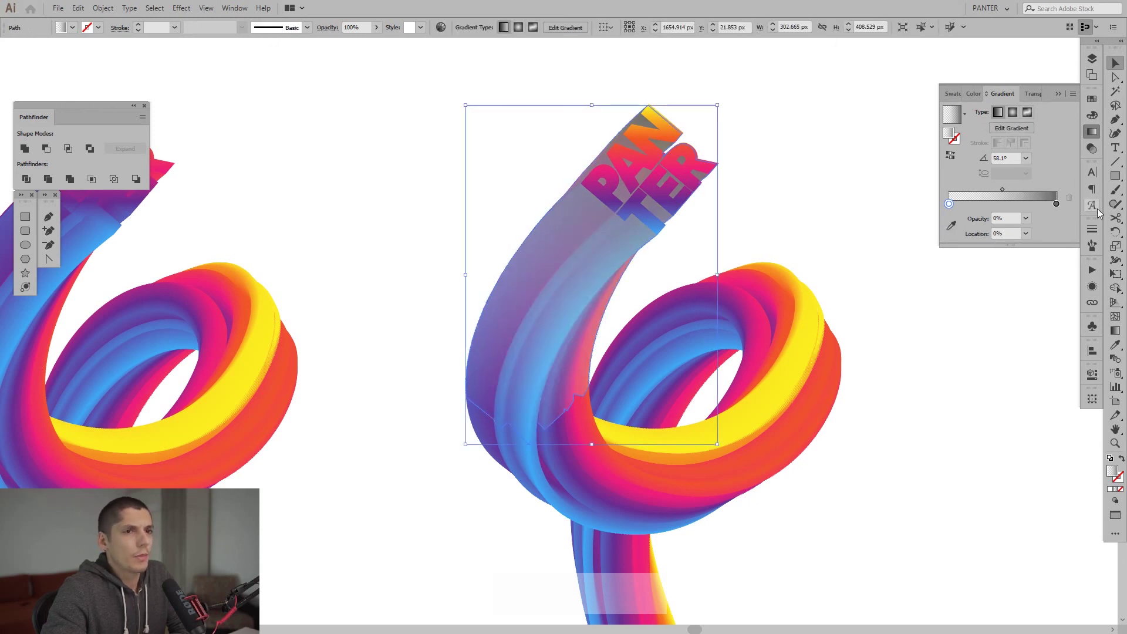
# - Change the gradient's grey end stop to a darker grey
pyautogui.click(1056, 204)
pyautogui.doubleClick(1057, 203)
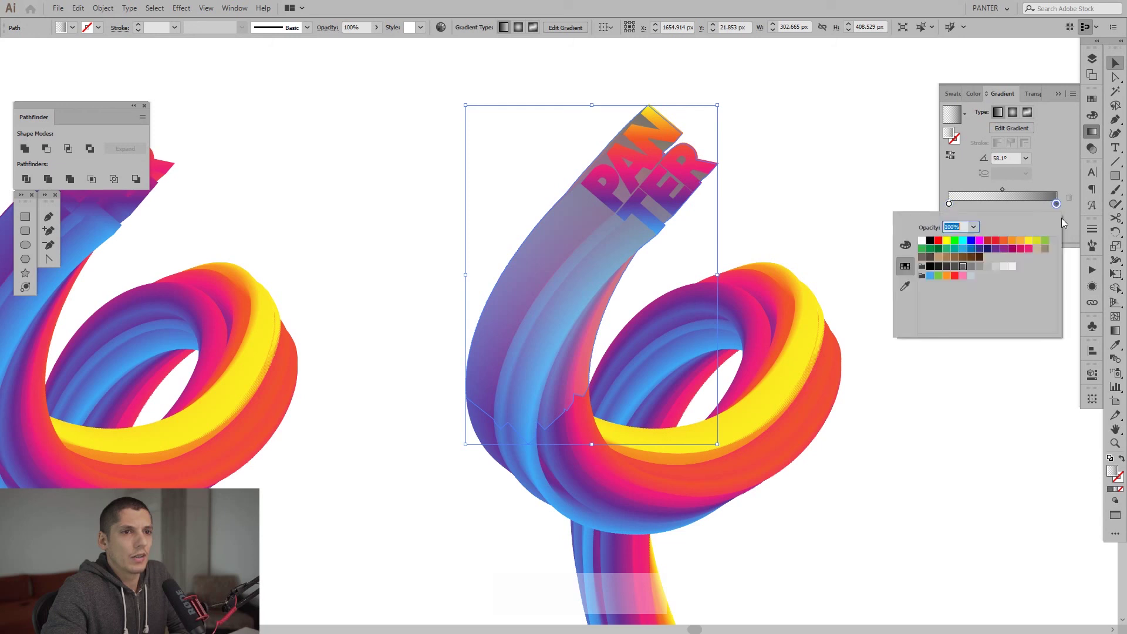
pyautogui.click(956, 267)
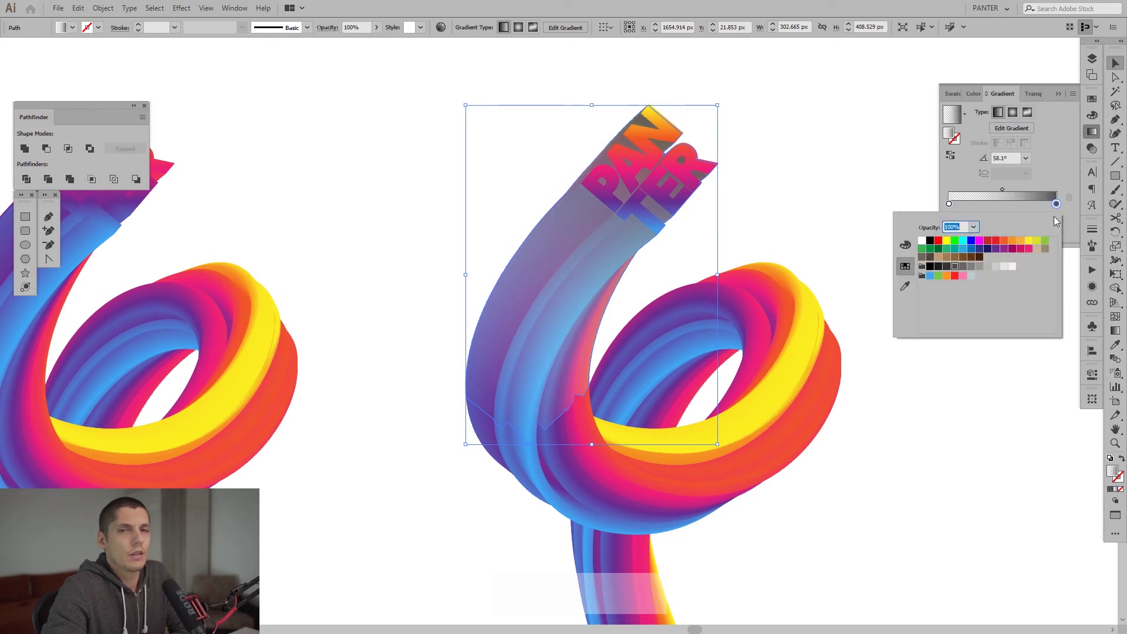
pyautogui.click(1060, 166)
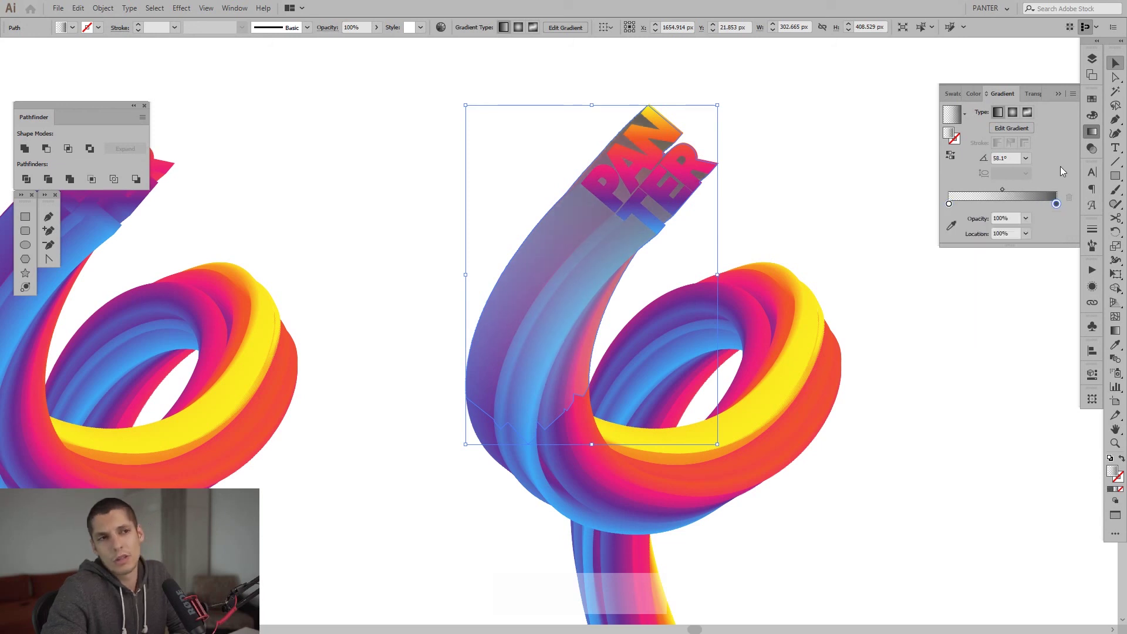
# - Set the strip's blending mode to Multiply in the Transparency panel
pyautogui.click(1091, 150)
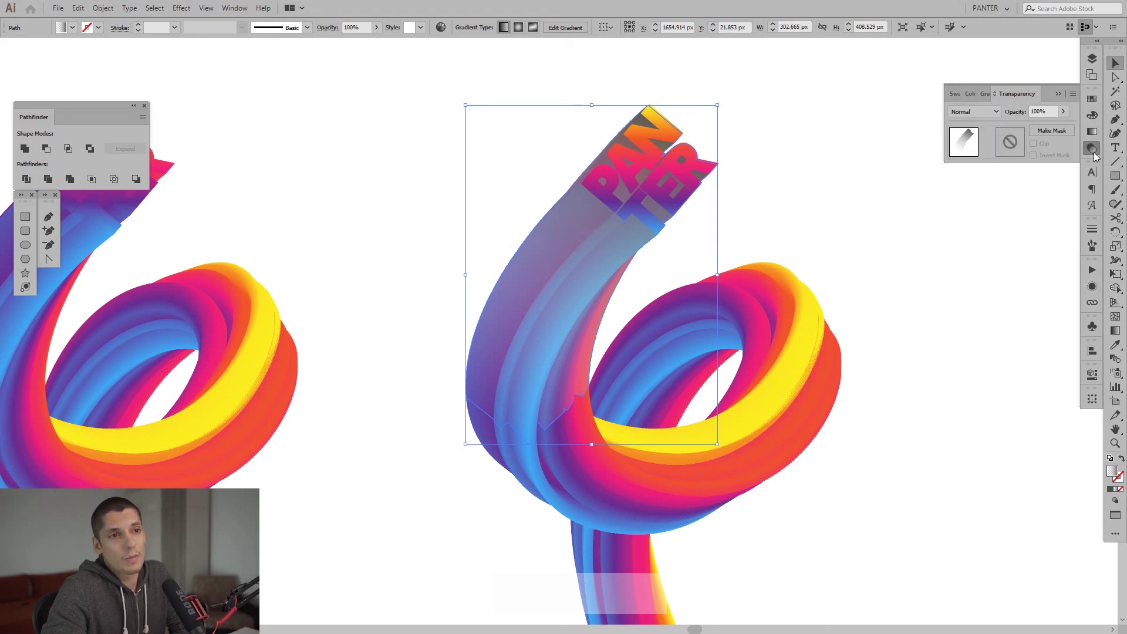
pyautogui.click(977, 112)
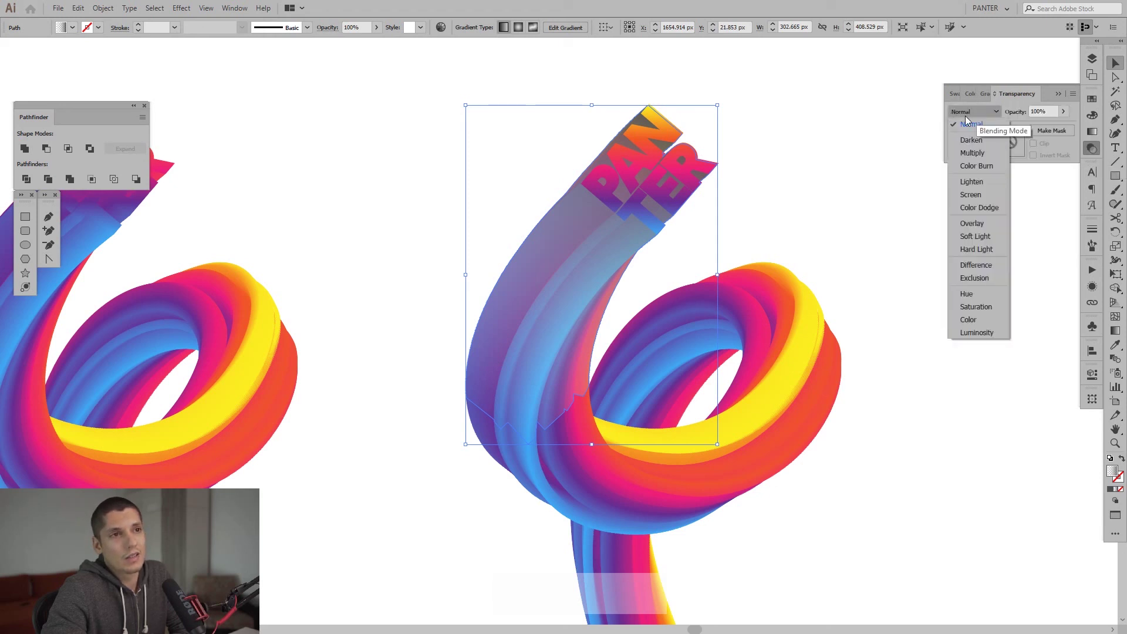
pyautogui.click(980, 153)
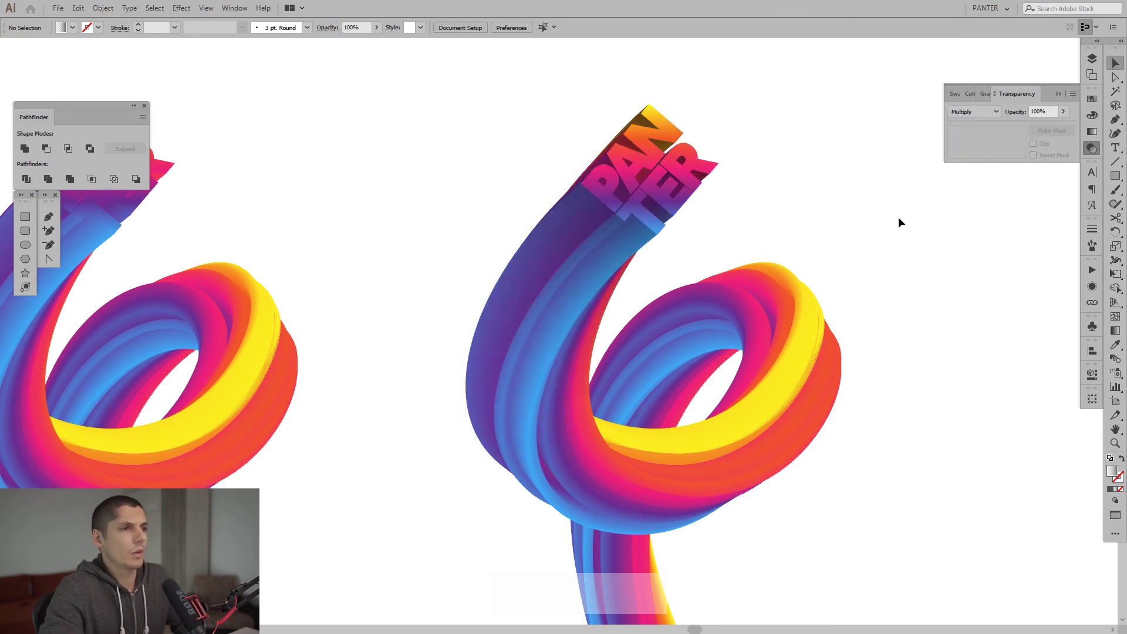
# - Select the shading overlay on the ribbon and lower its opacity to 79%
pyautogui.keyDown('alt'); pyautogui.scroll(-5, 896, 228); pyautogui.keyUp('alt')
pyautogui.moveTo(896, 226); pyautogui.dragTo(986, 294)
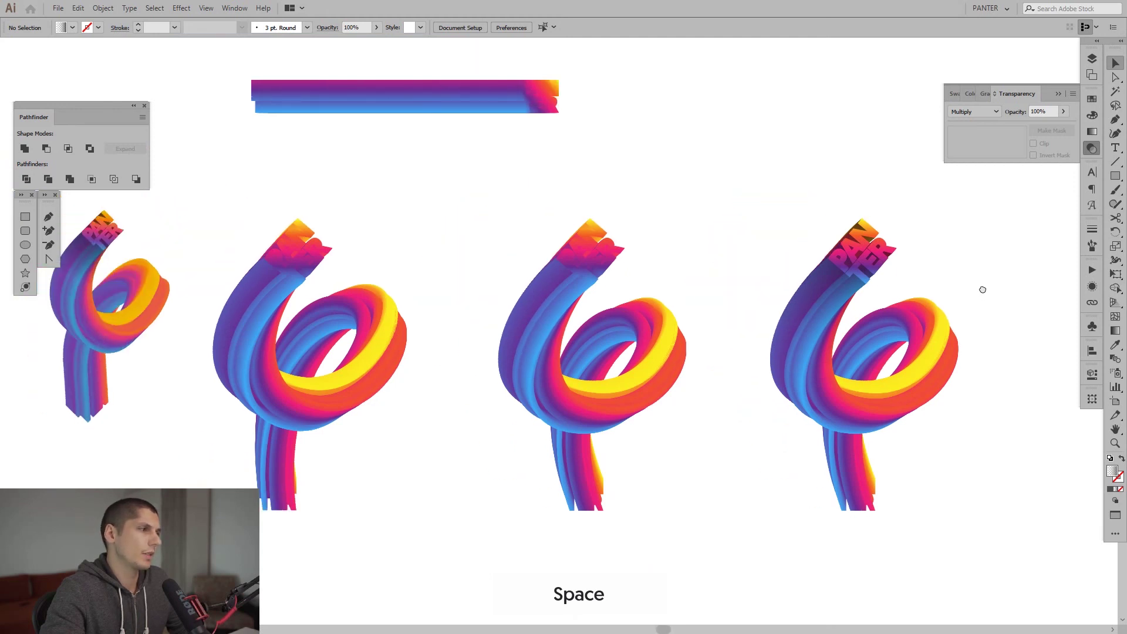
pyautogui.moveTo(981, 287); pyautogui.dragTo(797, 262)
pyautogui.keyDown('alt'); pyautogui.scroll(5, 742, 245); pyautogui.keyUp('alt')
pyautogui.moveTo(745, 289); pyautogui.dragTo(737, 248)
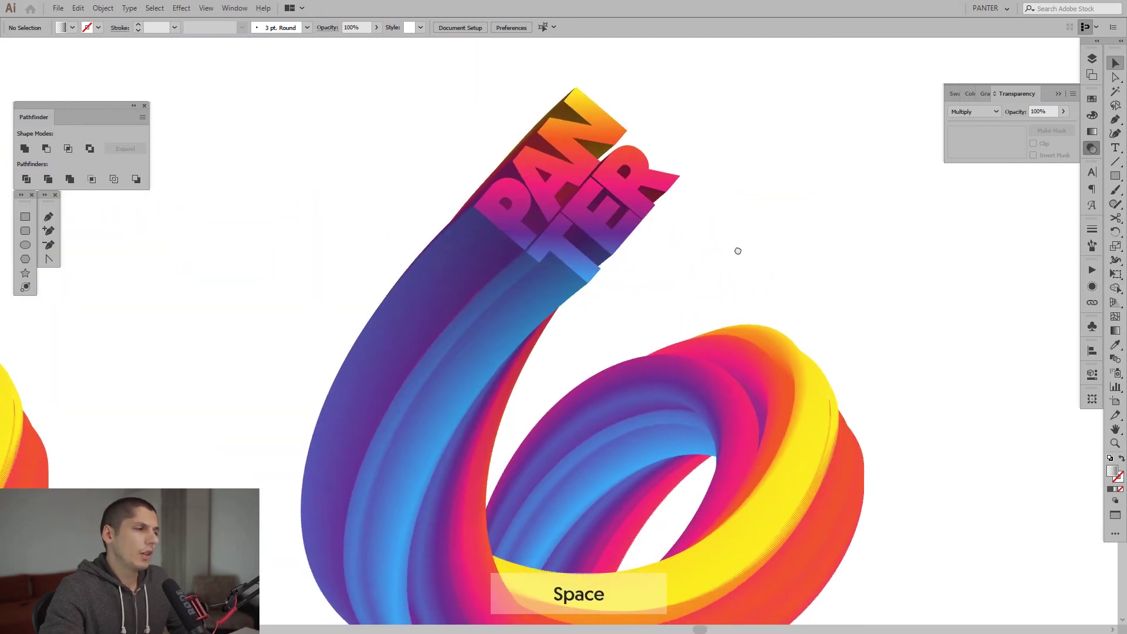
pyautogui.click(486, 252)
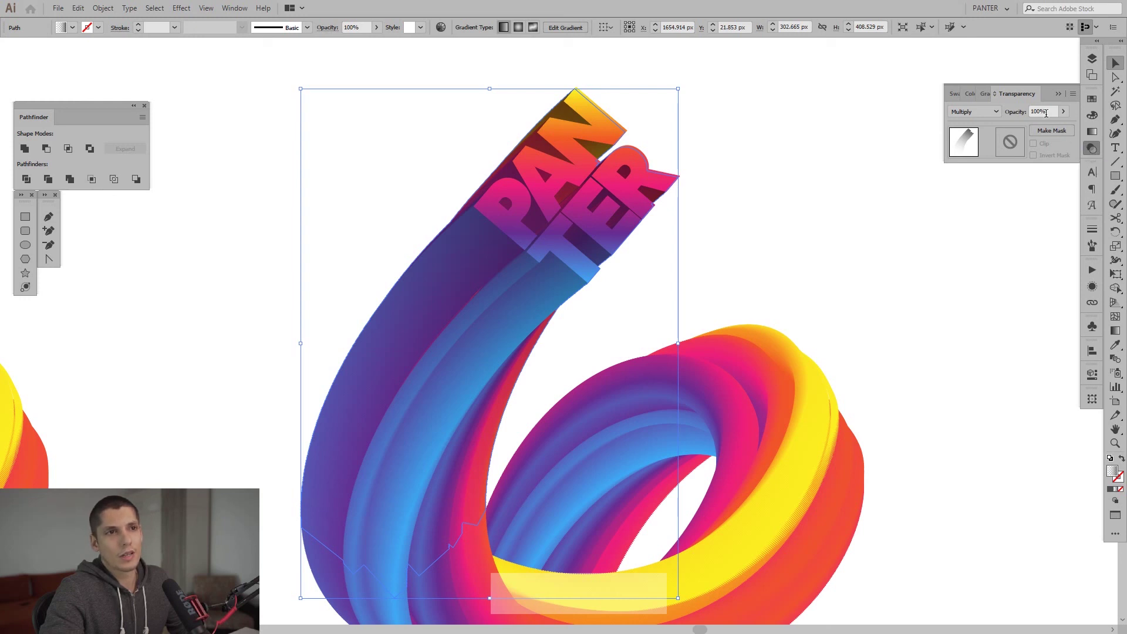
pyautogui.click(1063, 112)
pyautogui.moveTo(1057, 129); pyautogui.dragTo(1051, 131)
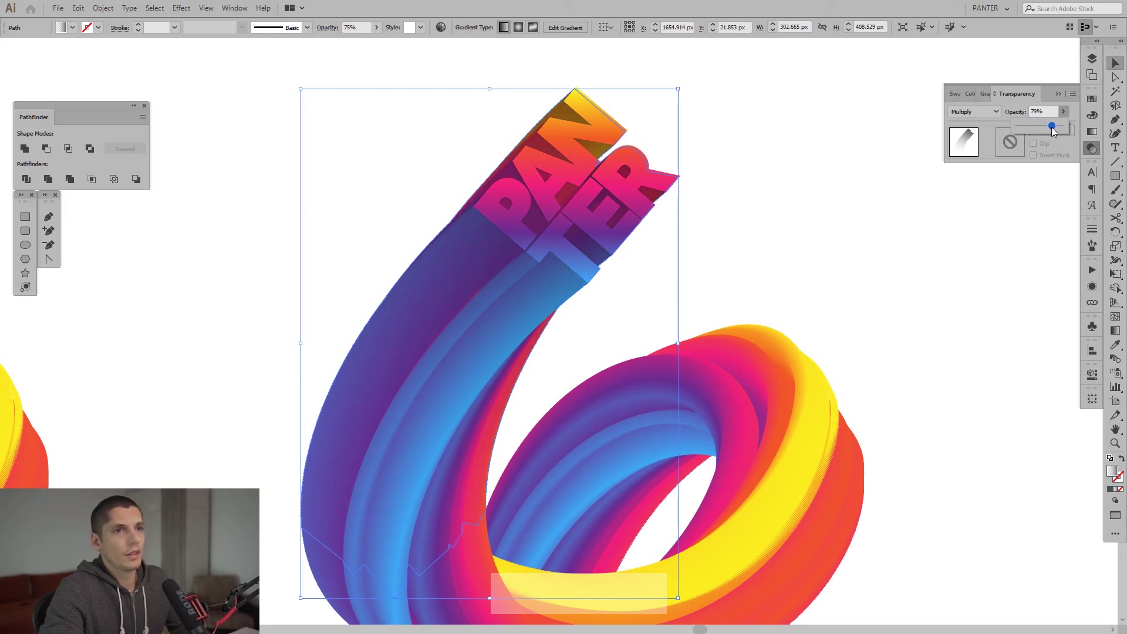
# - Deselect and zoom out to compare the shaded ribbon with the other artwork copies
pyautogui.click(777, 229)
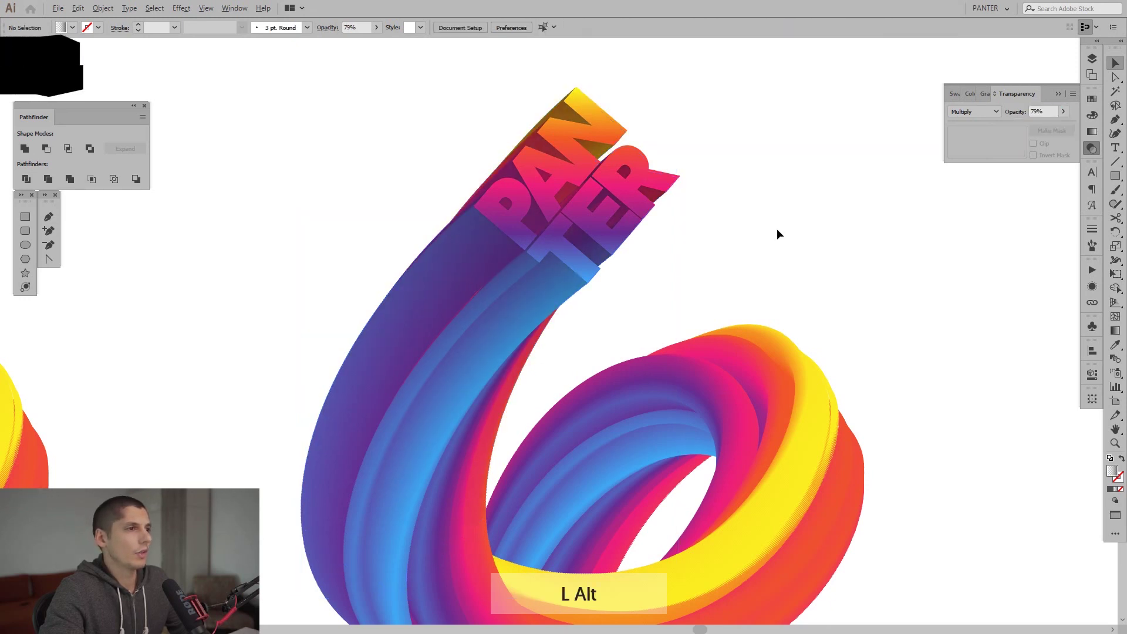
pyautogui.keyDown('alt'); pyautogui.scroll(-3, 778, 230); pyautogui.keyUp('alt')
pyautogui.moveTo(776, 233); pyautogui.dragTo(724, 241)
pyautogui.keyDown('alt'); pyautogui.scroll(-3, 830, 213); pyautogui.keyUp('alt')
pyautogui.keyDown('alt'); pyautogui.scroll(5, 734, 240); pyautogui.keyUp('alt')
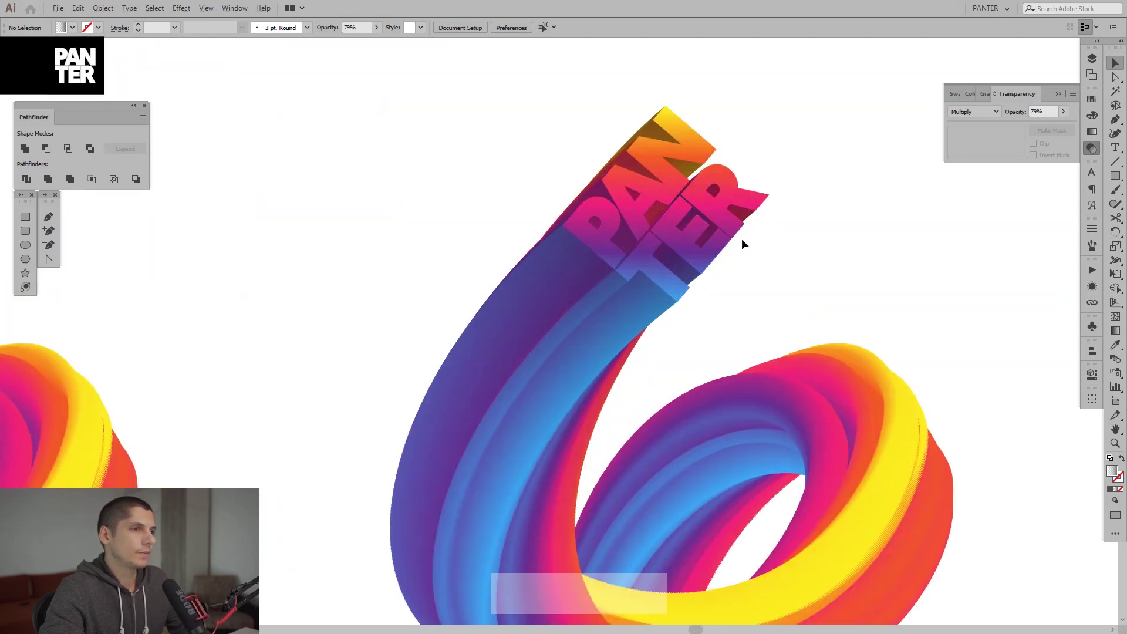
pyautogui.keyDown('alt'); pyautogui.scroll(-3, 744, 242); pyautogui.keyUp('alt')
pyautogui.moveTo(843, 244); pyautogui.dragTo(919, 260)
pyautogui.keyDown('alt'); pyautogui.scroll(-3, 879, 231); pyautogui.keyUp('alt')
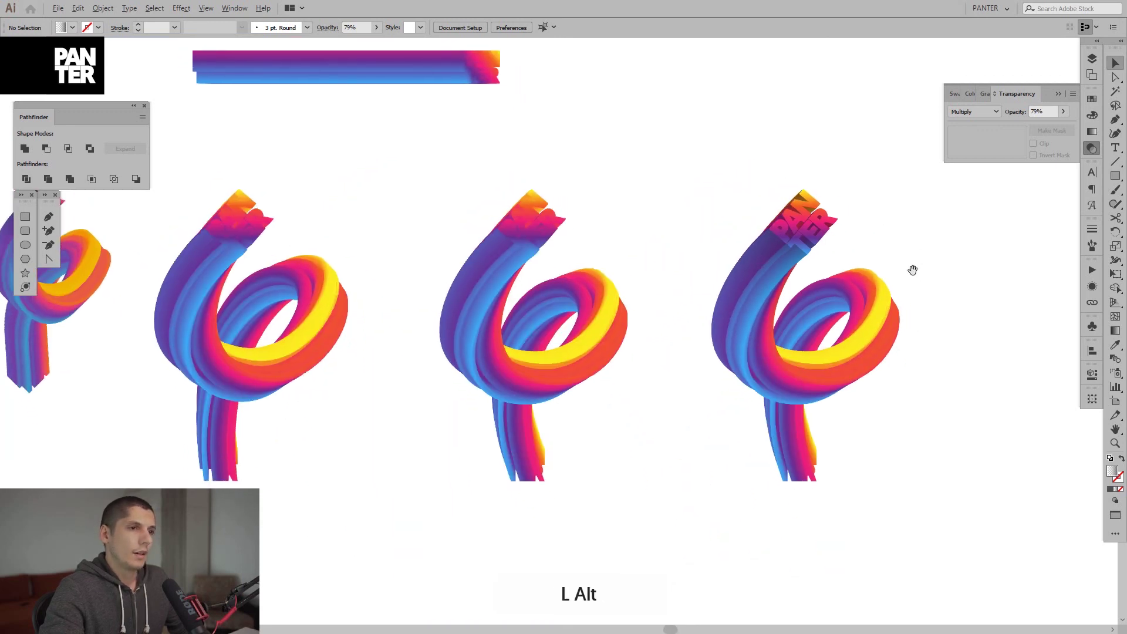
pyautogui.keyDown('alt'); pyautogui.scroll(3, 956, 277); pyautogui.keyUp('alt')
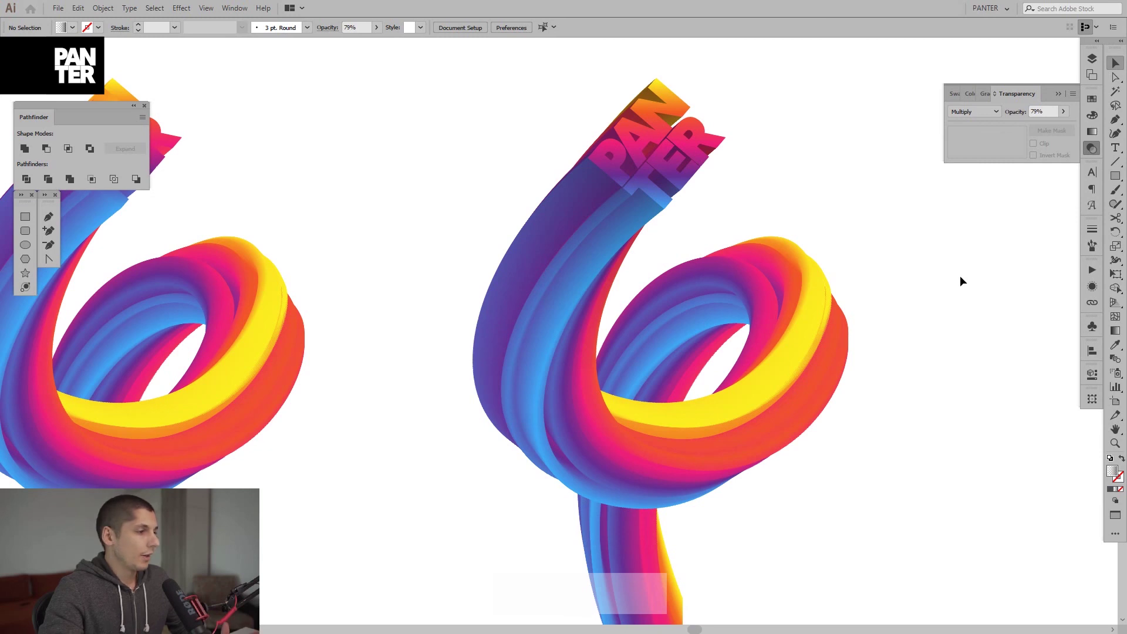